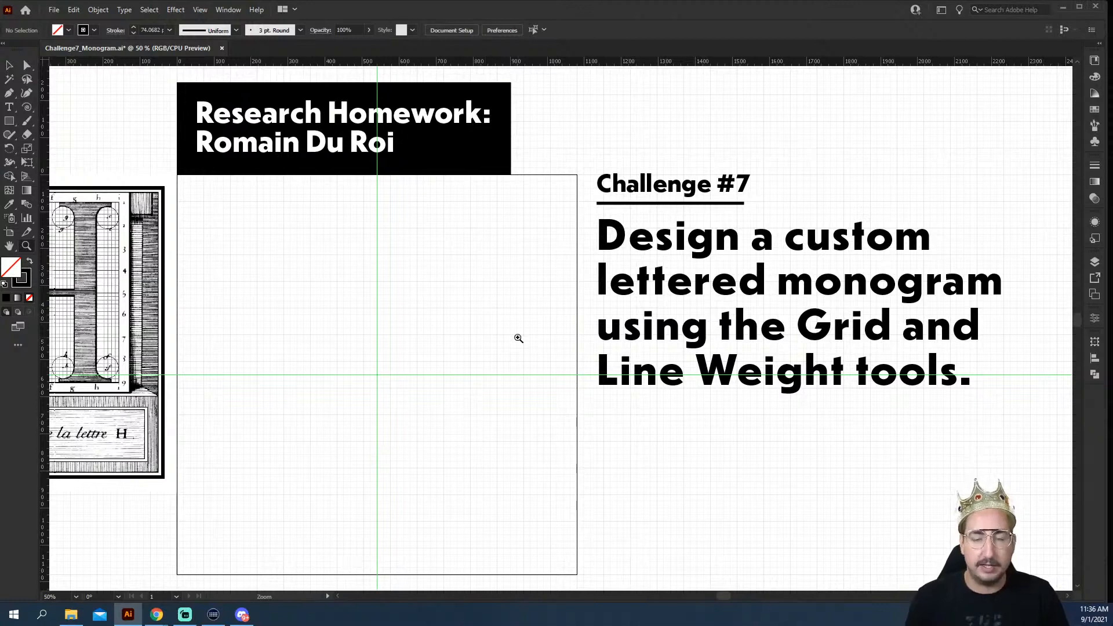
Step: Examine the G and H construction engraving and the challenge brief, and check that the grid snapping option is enabled
drag(204, 339, 907, 321)
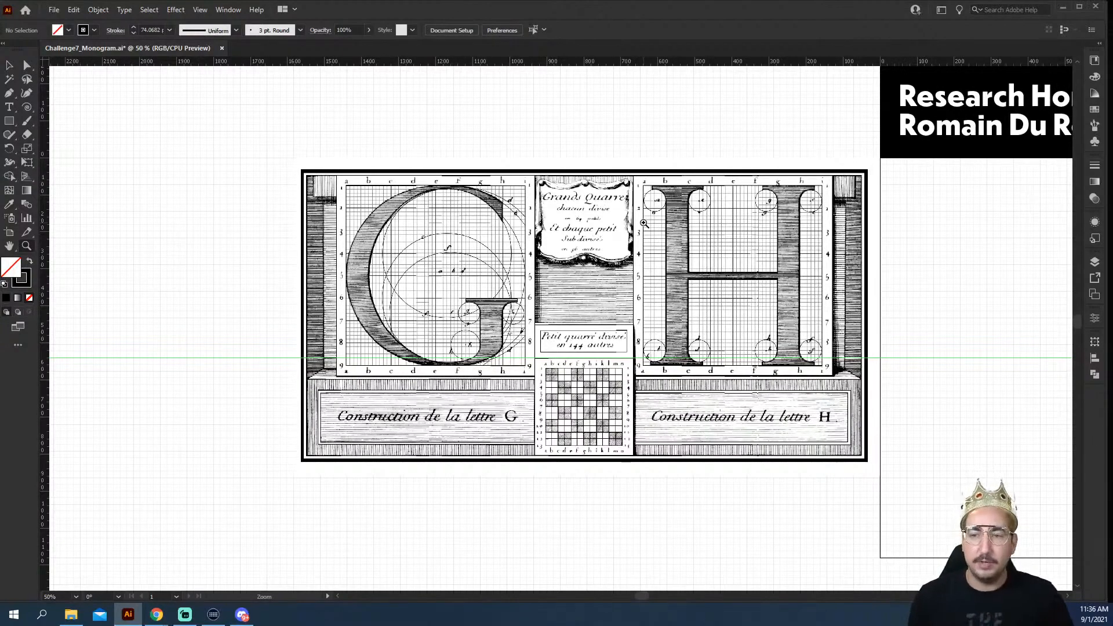
drag(851, 326, 199, 338)
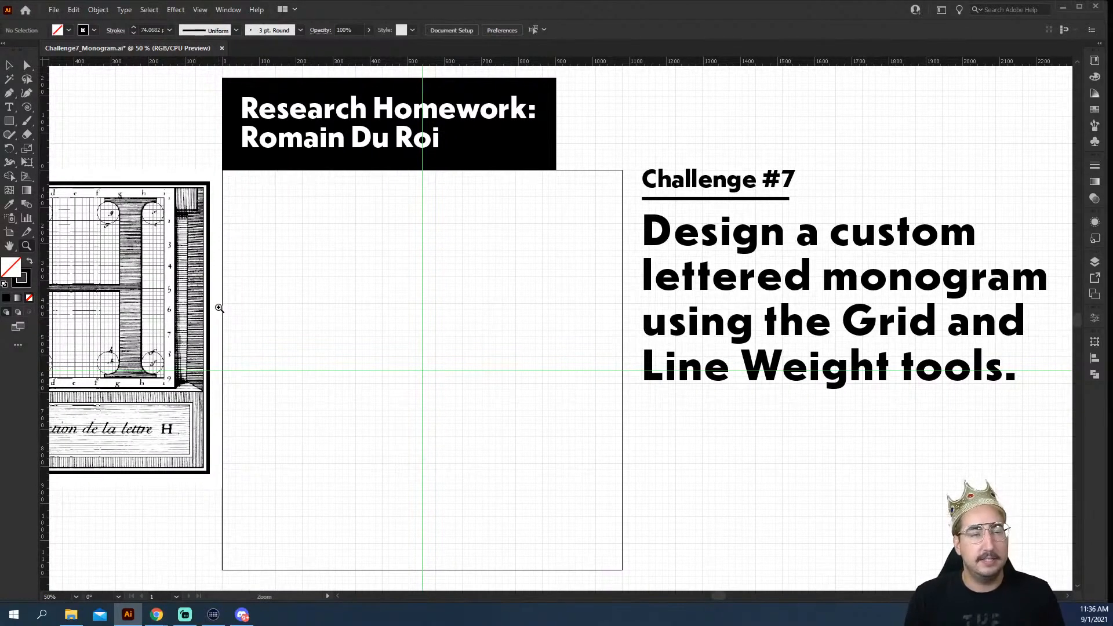
click(200, 9)
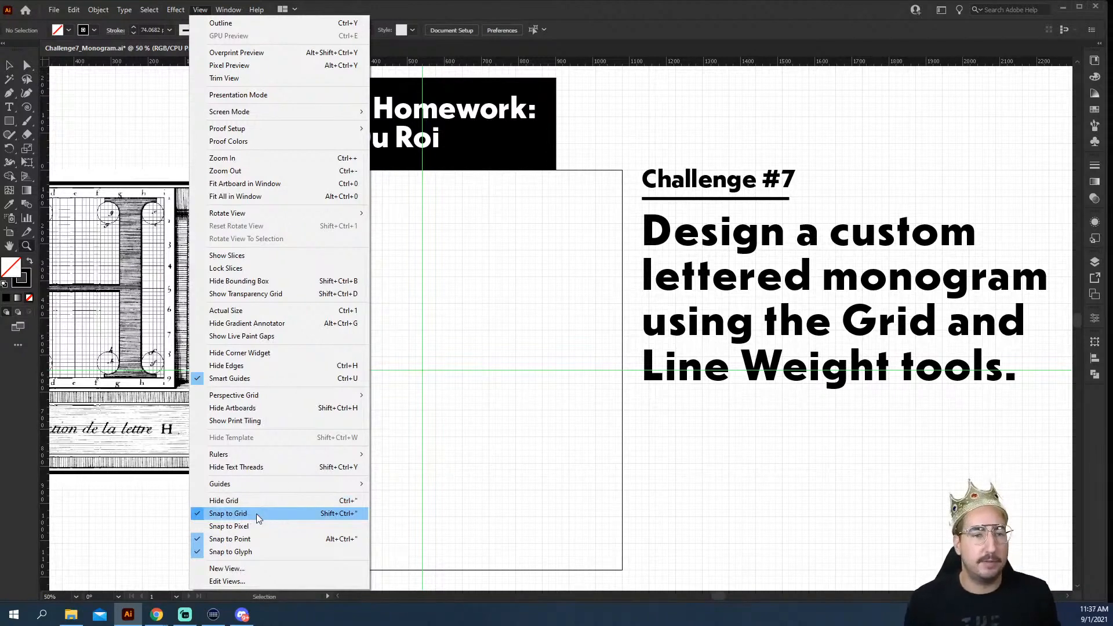
click(481, 318)
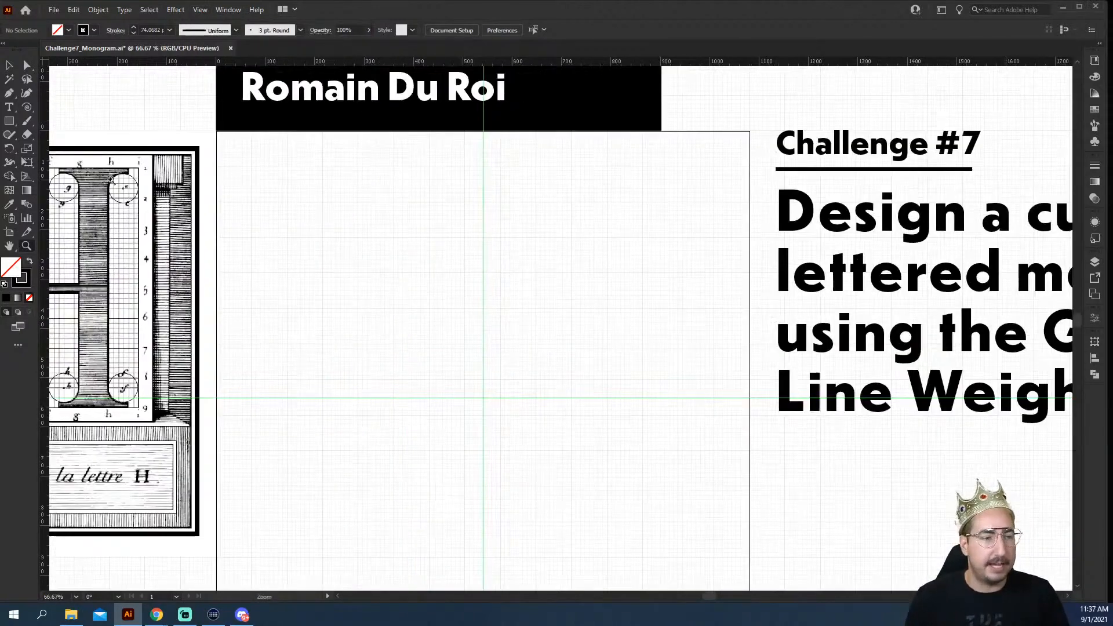
Step: Draw a trial rectangle on the artboard grid and delete it
click(570, 314)
click(10, 121)
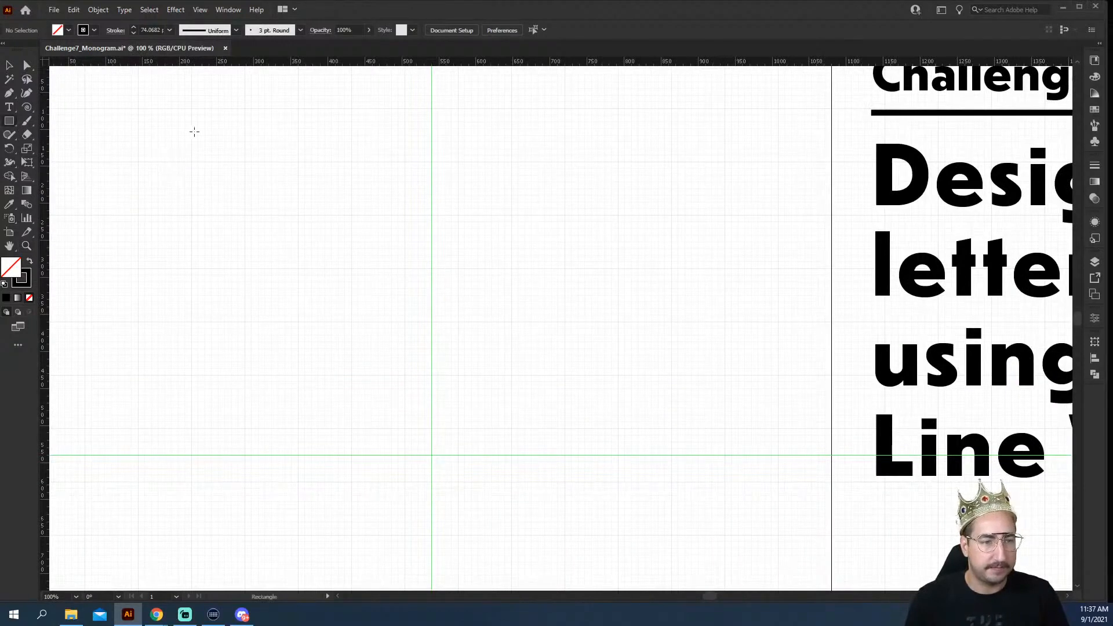
mouse_move(190, 109)
mouse_down()
mouse_move(350, 259)
mouse_move(359, 282)
mouse_up()
key(Delete)
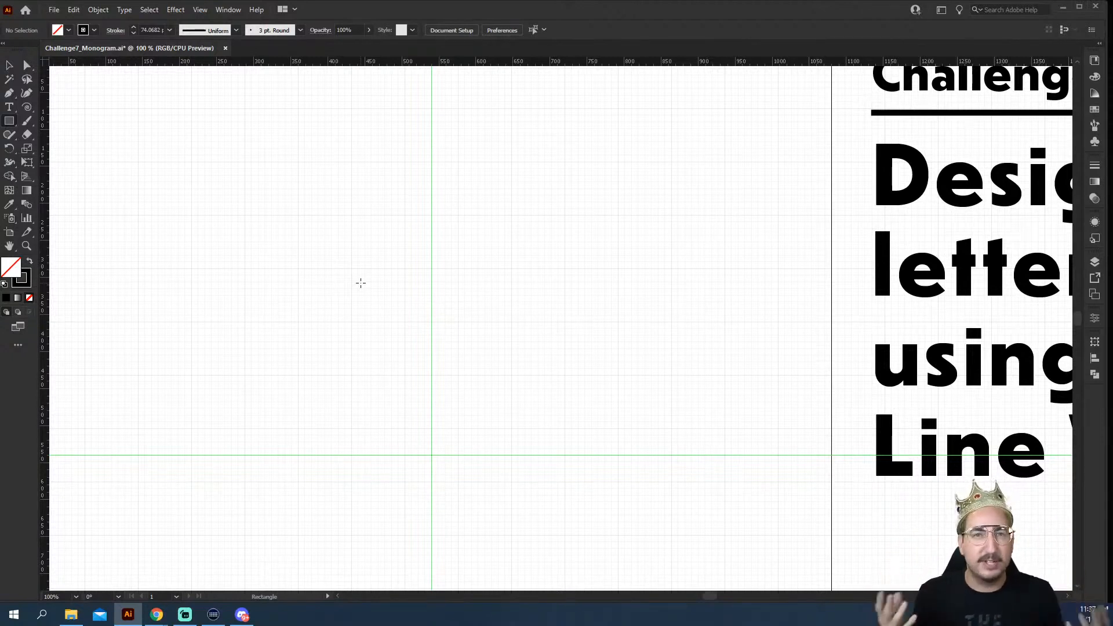
click(428, 301)
click(585, 326)
Step: Draw a rectangle of about 144 × 477 px over the engraved H's left stem, with a solid fill and no stroke
key(z)
alt+click(507, 293)
drag(528, 285, 684, 206)
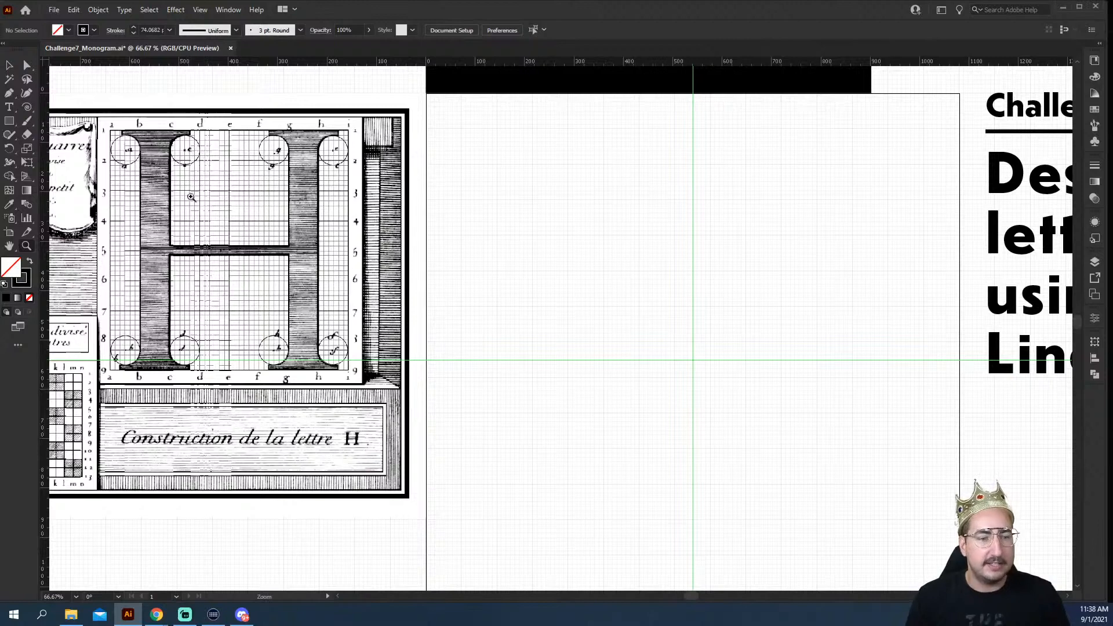
key(m)
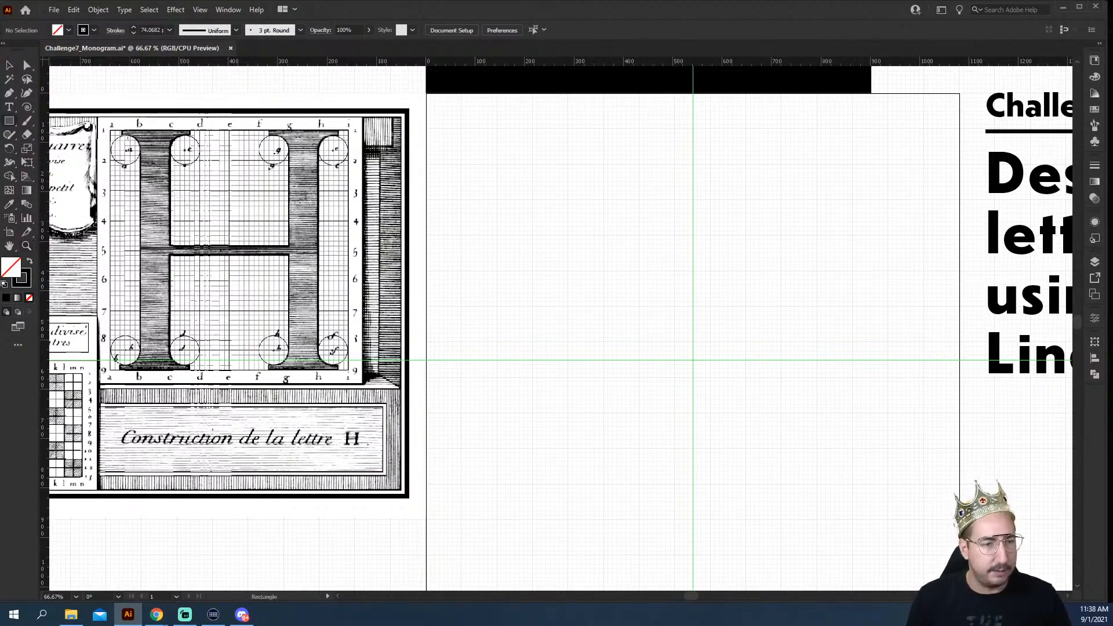
mouse_move(121, 132)
mouse_down()
mouse_move(190, 250)
mouse_move(191, 370)
mouse_up()
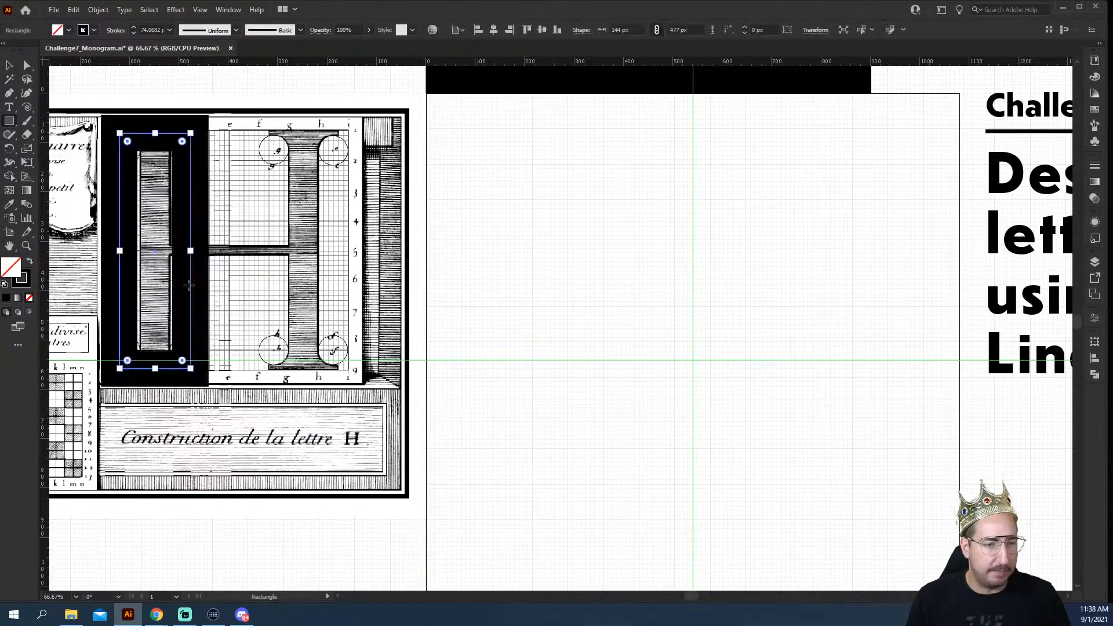
key(shift+x)
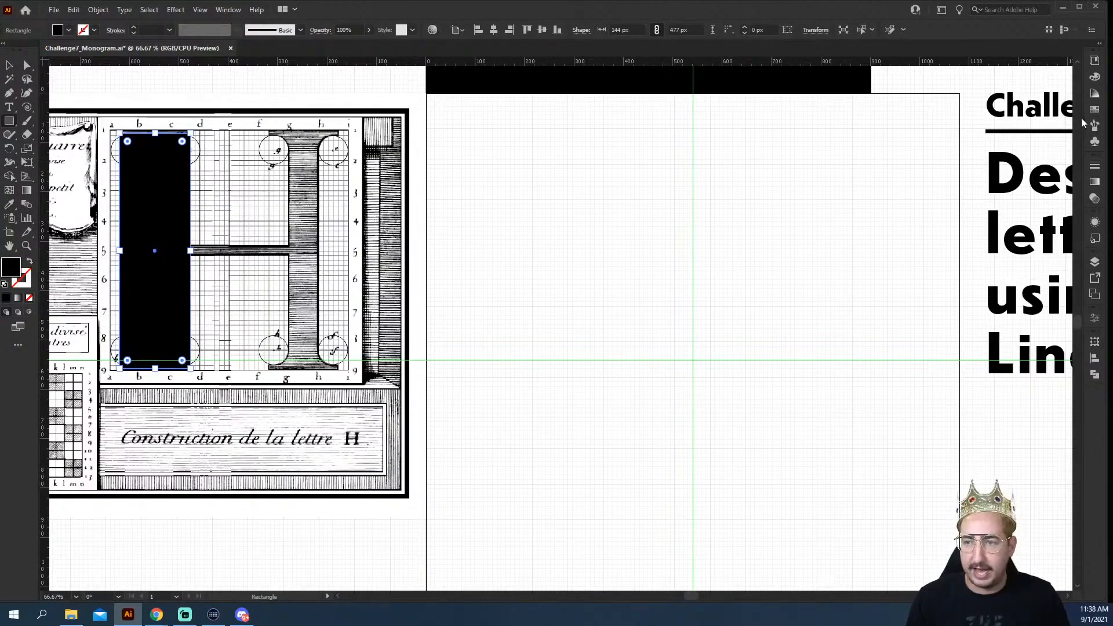
Step: Fill the rectangle over the H's left stem with magenta and set its blending mode to Multiply
click(1095, 109)
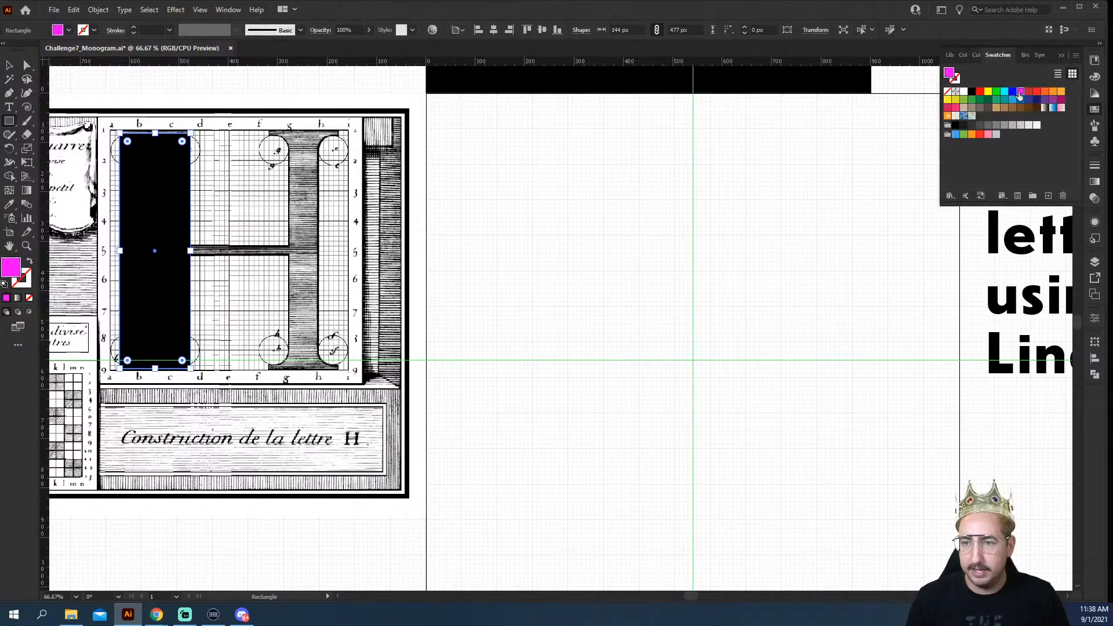
click(1020, 91)
click(1095, 198)
click(979, 178)
click(977, 219)
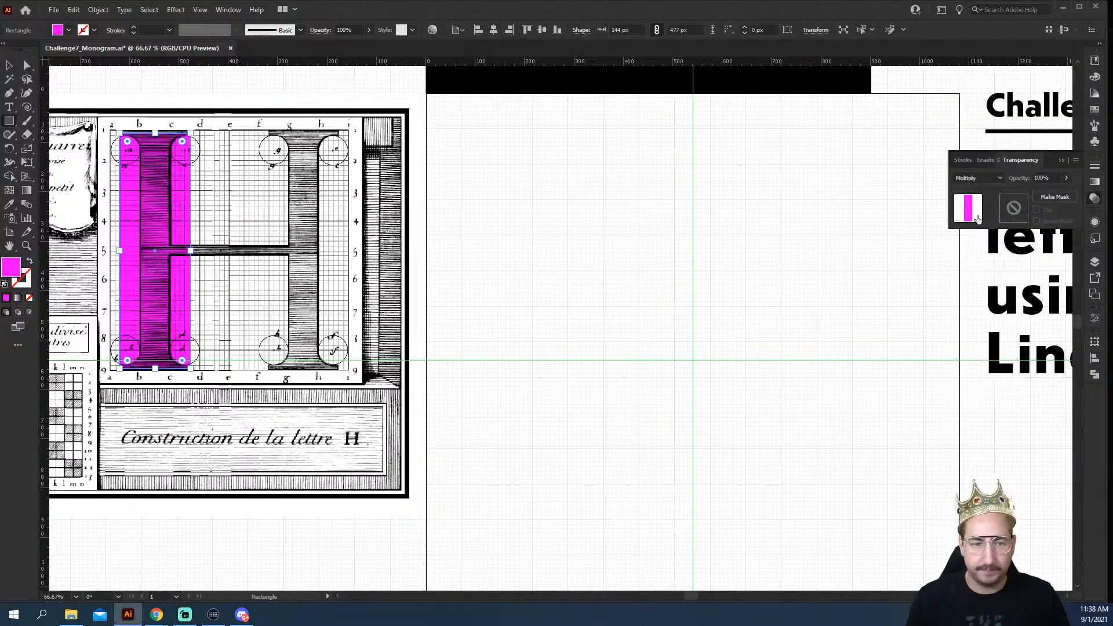
Step: Duplicate the magenta rectangle onto the engraved H's right stem
key(v)
click(472, 181)
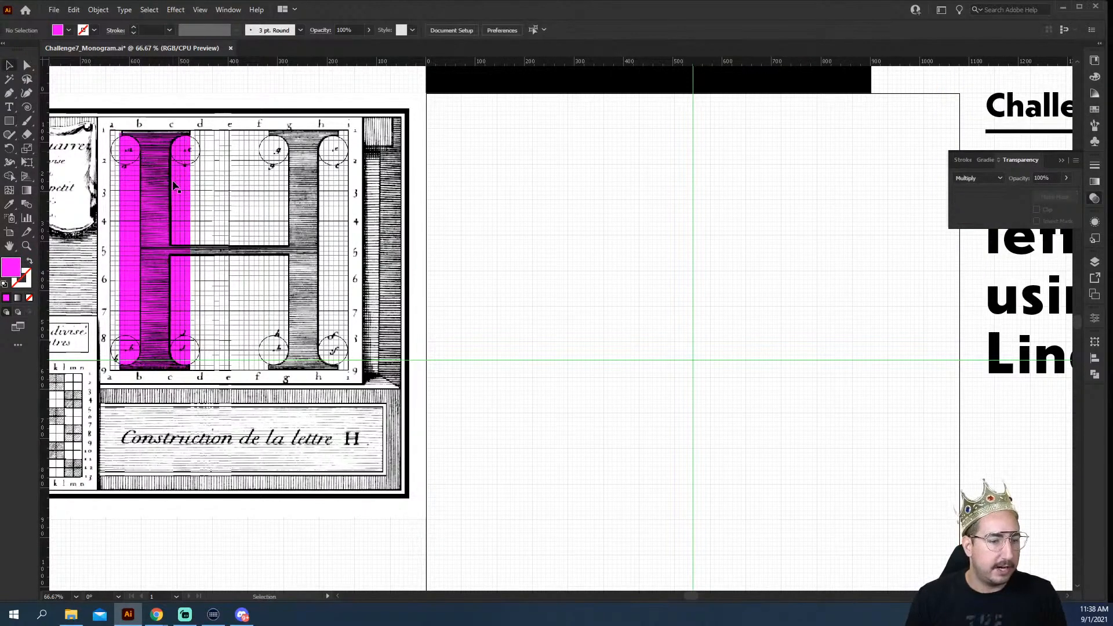
drag(172, 196, 318, 199)
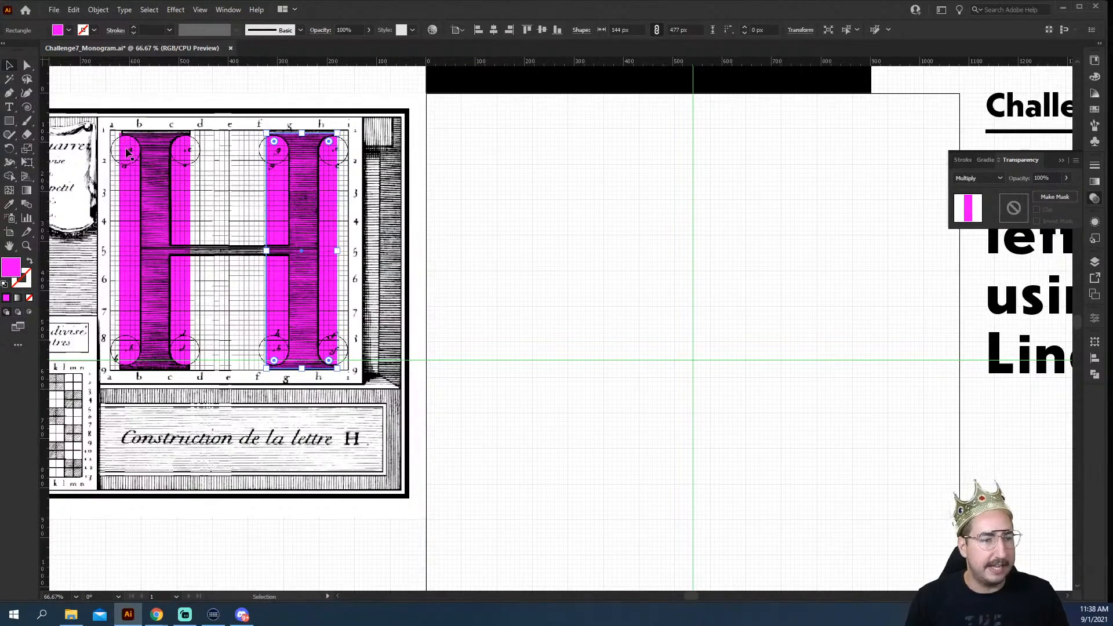
Step: Trace the H's upper-left serif circle with a 63 px magenta circle and add a rectangle running down to the lower serif circle
key(l)
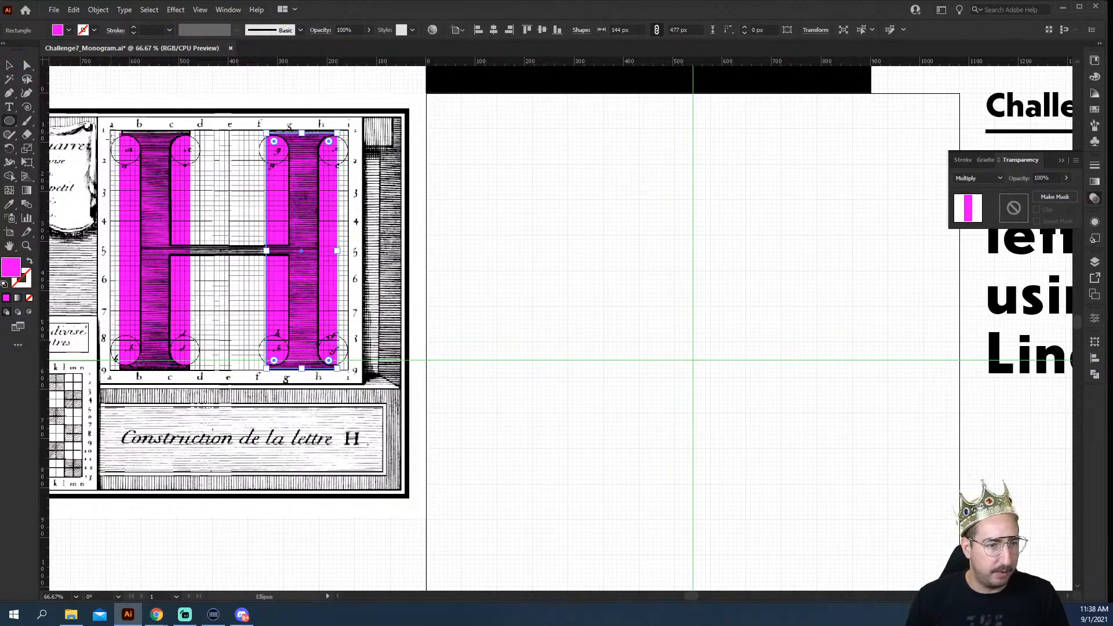
drag(138, 164, 142, 168)
key(m)
ctrl+click(129, 93)
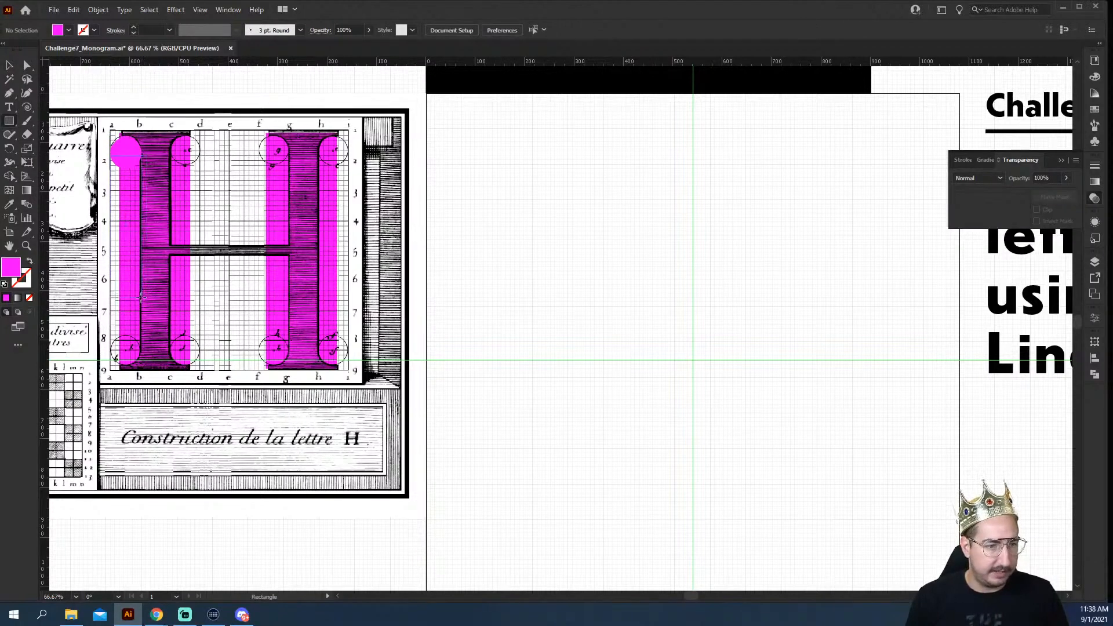
drag(142, 342, 110, 154)
ctrl+click(165, 92)
Step: Delete the circle, its connecting rectangle and both magenta stem rectangles from the engraved H
ctrl+click(130, 145)
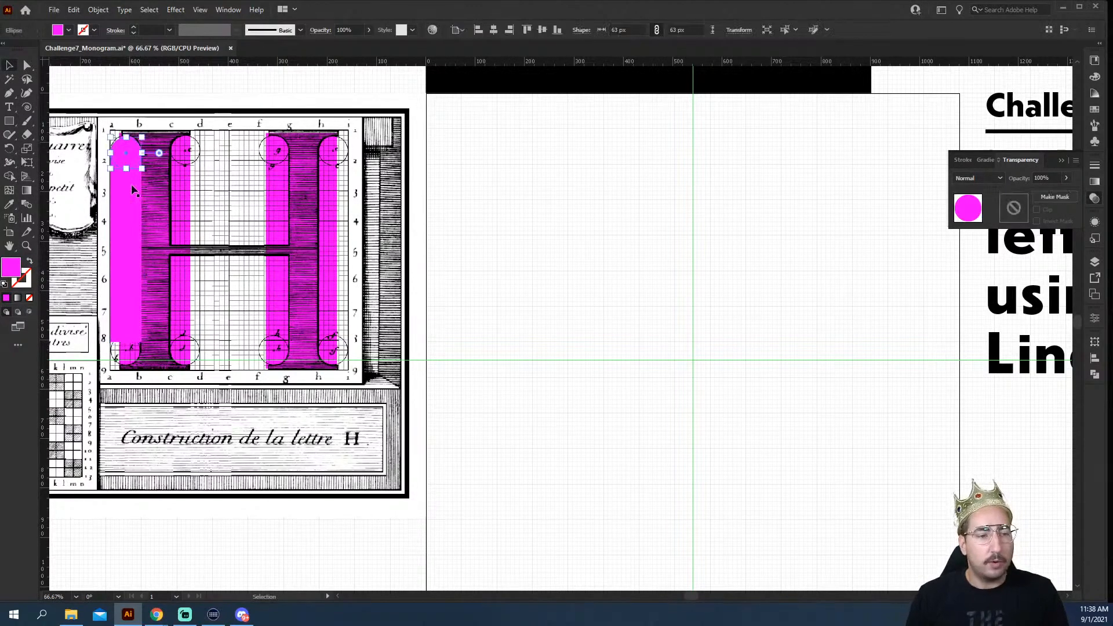
key(Delete)
click(178, 212)
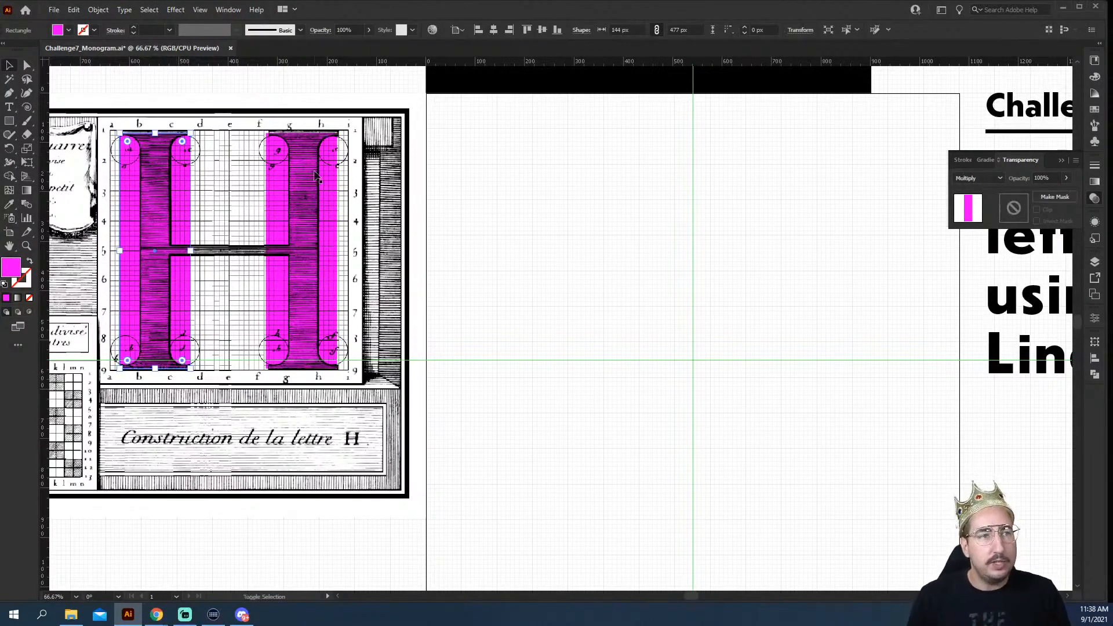
shift+click(316, 175)
key(Delete)
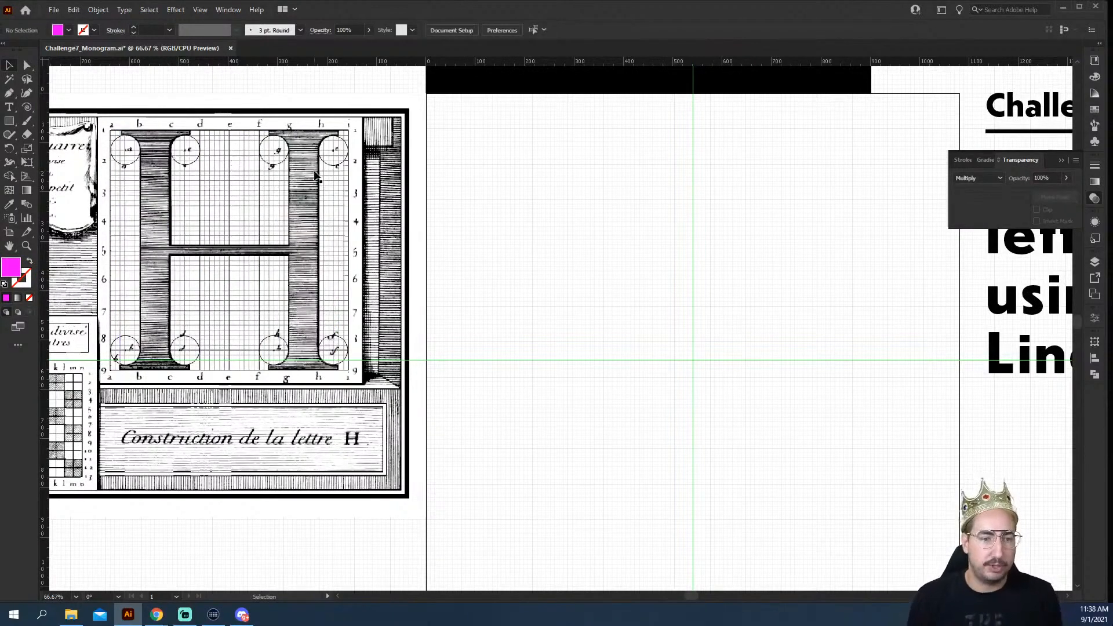
Step: Draw a tall magenta rectangle and an ellipse of about 216 × 270 px side by side in the artboard's upper part
key(m)
drag(453, 134, 542, 270)
key(l)
drag(567, 138, 669, 265)
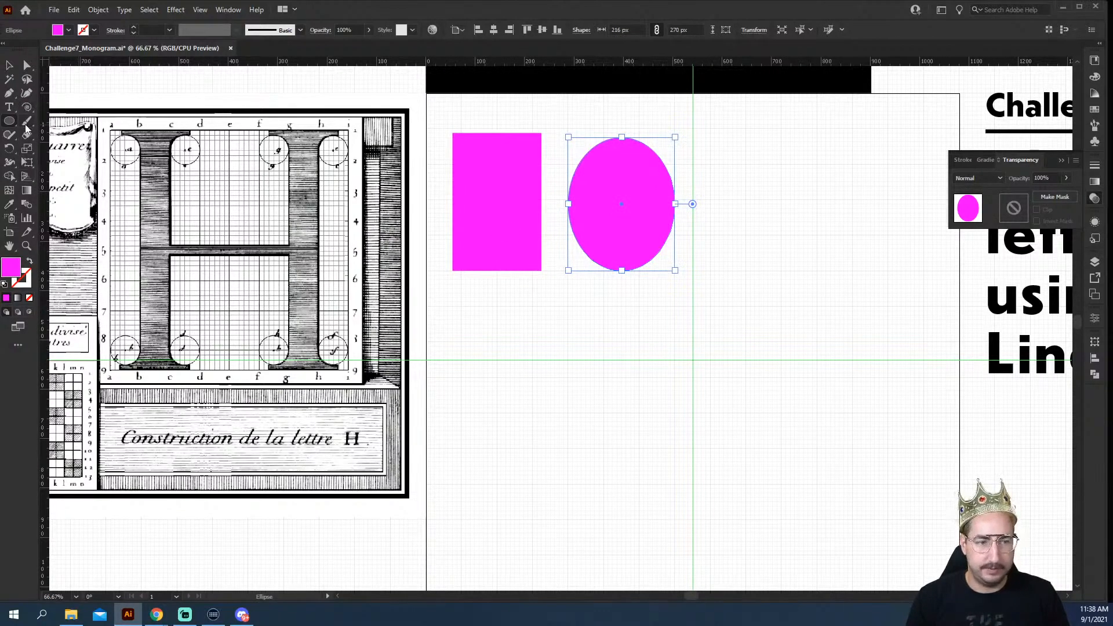
Step: Draw a three-sided polygon beside the ellipse and rotate it into an upright triangle about 331 px wide and 287 px high
click(9, 121)
click(72, 168)
drag(708, 223, 770, 278)
key(Down)
key(Down)
key(Down)
key(r)
drag(818, 189, 817, 166)
key(v)
drag(753, 209, 784, 215)
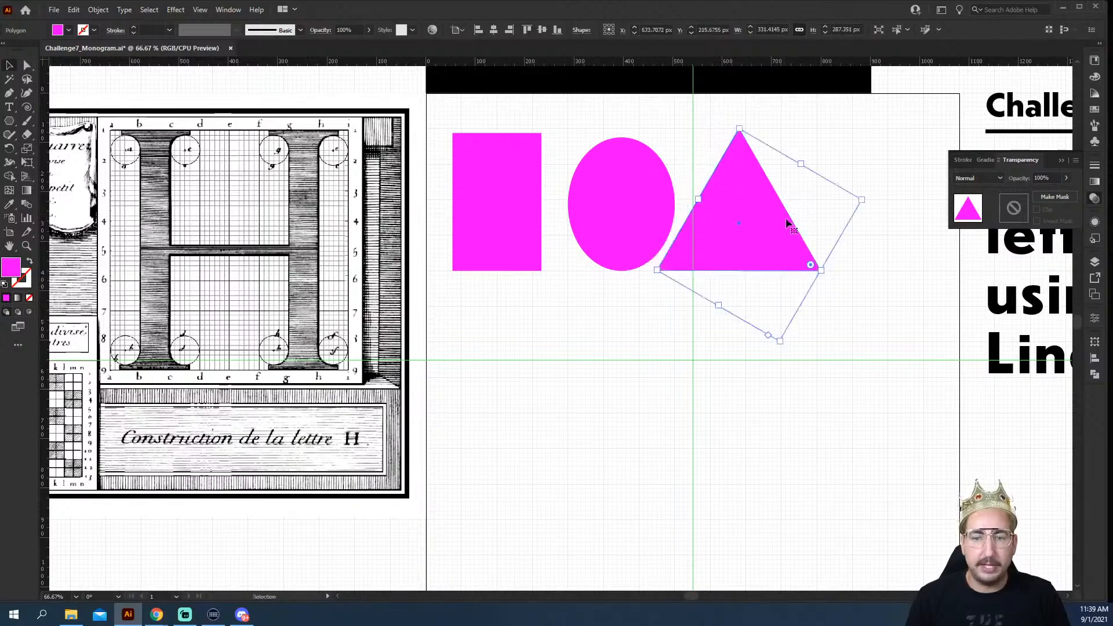
Step: Delete the rectangle, ellipse and triangle from the artboard
click(742, 314)
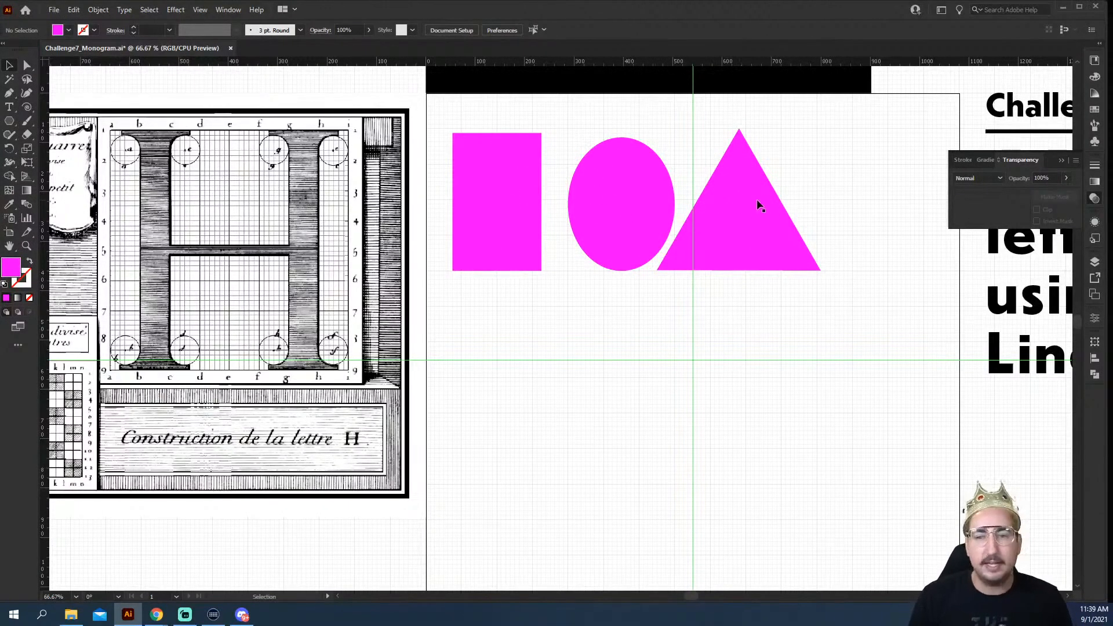
drag(814, 150, 483, 307)
key(Delete)
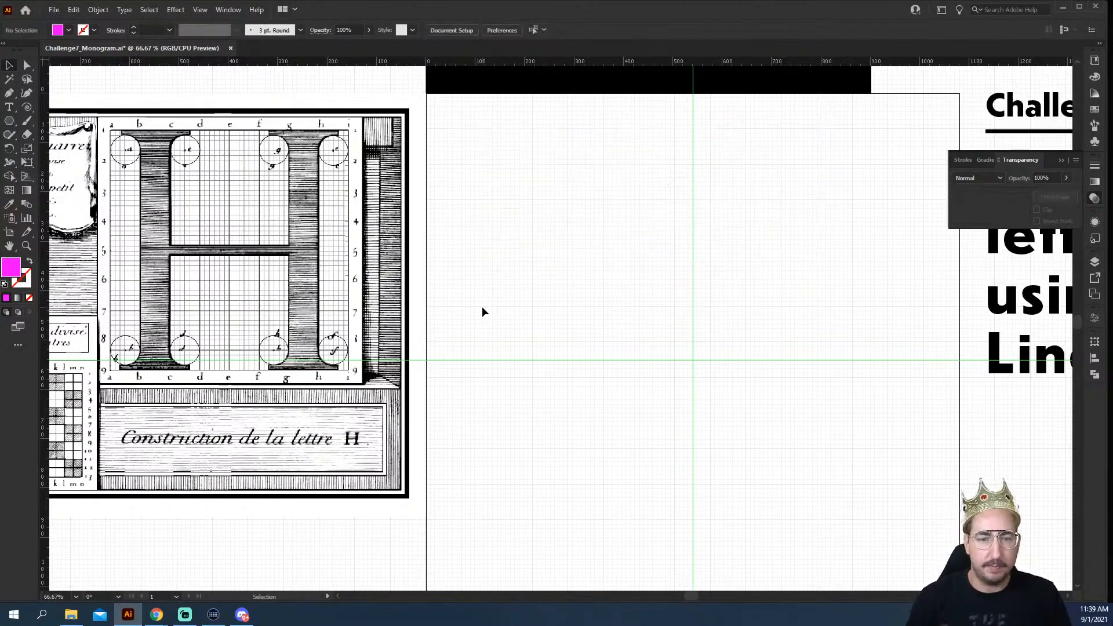
Step: Draw a vertical rectangle of about 216 × 792 px on the left half of the artboard, vertically centred on the horizontal guide
key(z)
alt+click(615, 302)
drag(661, 315, 569, 282)
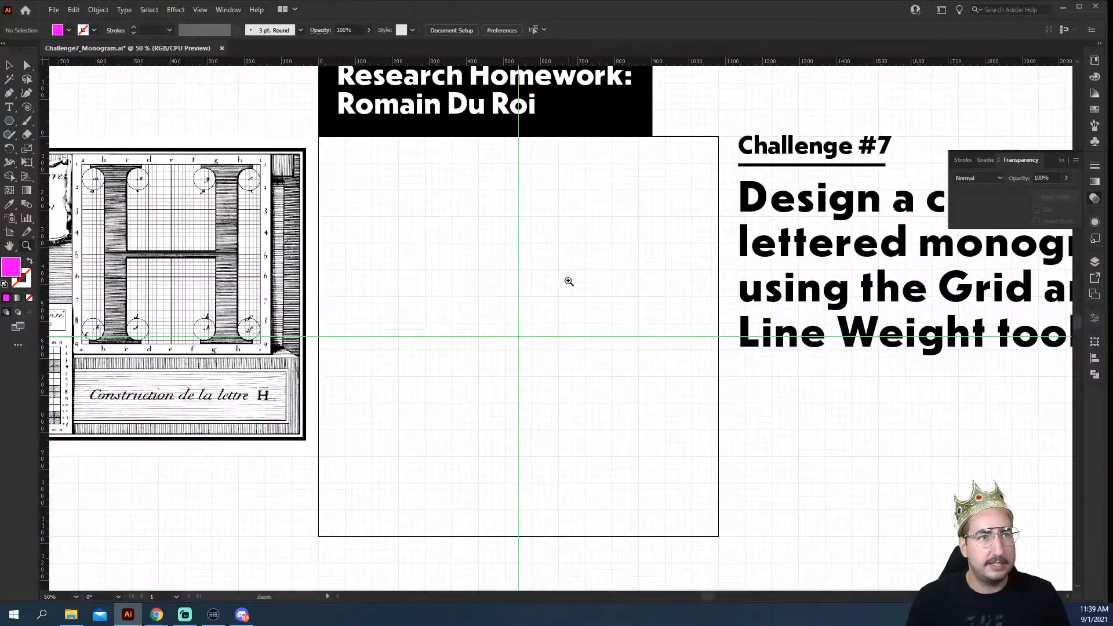
key(m)
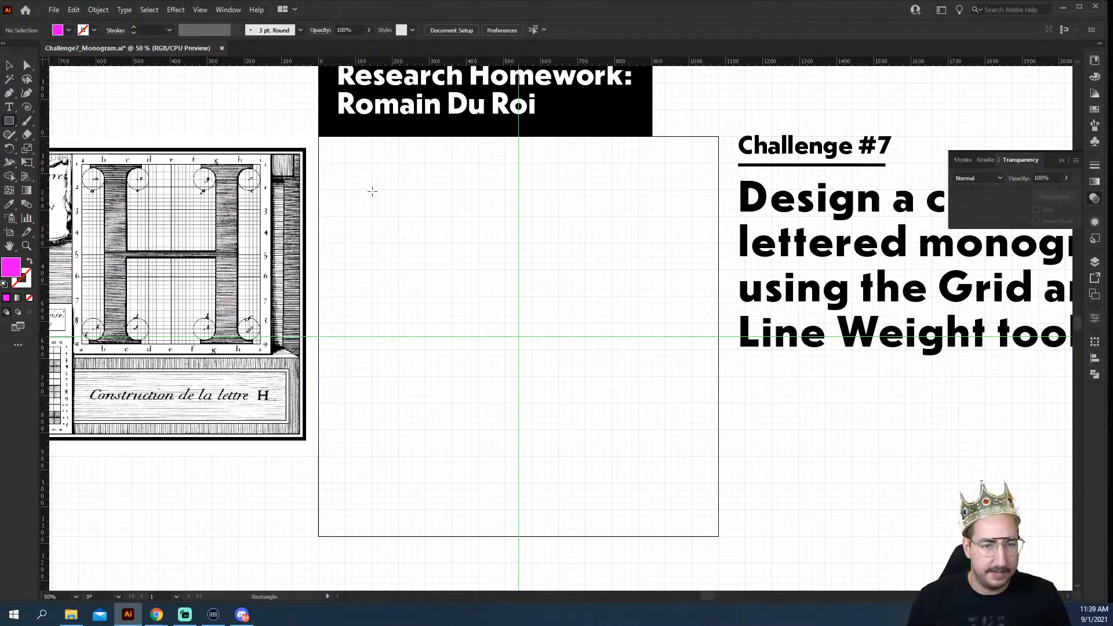
drag(371, 189, 453, 484)
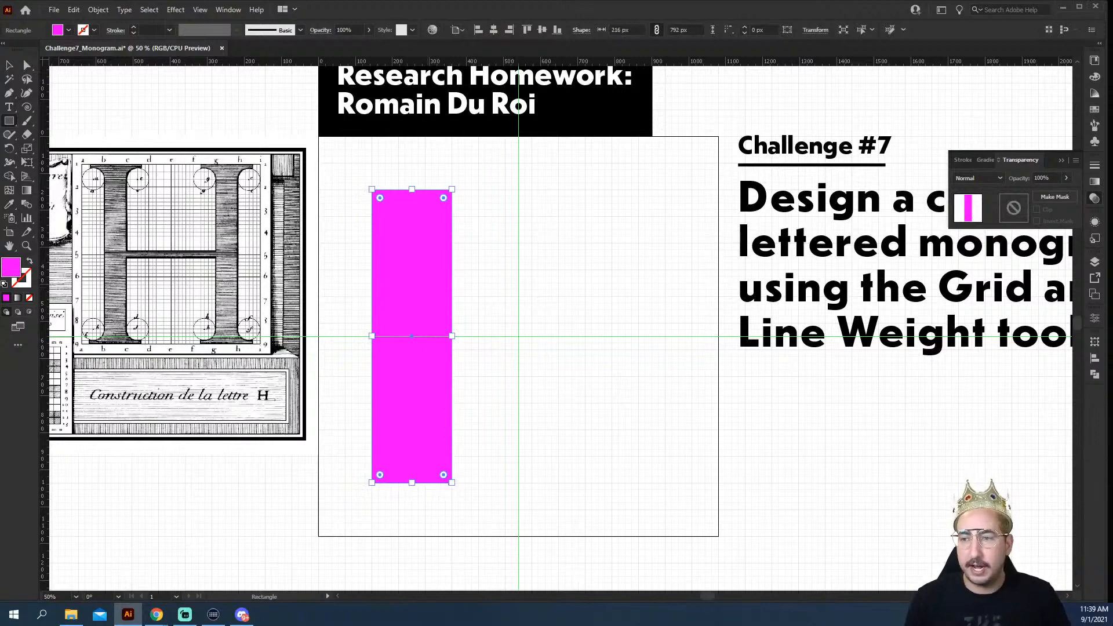
Step: Fill the tall stem rectangle with black
click(1096, 110)
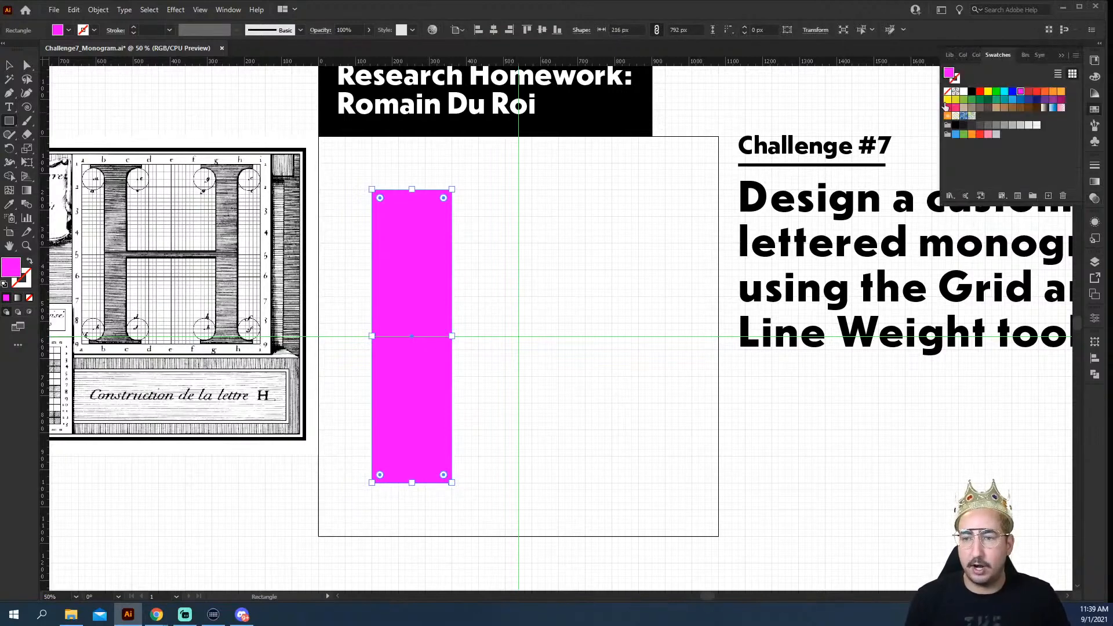
click(972, 92)
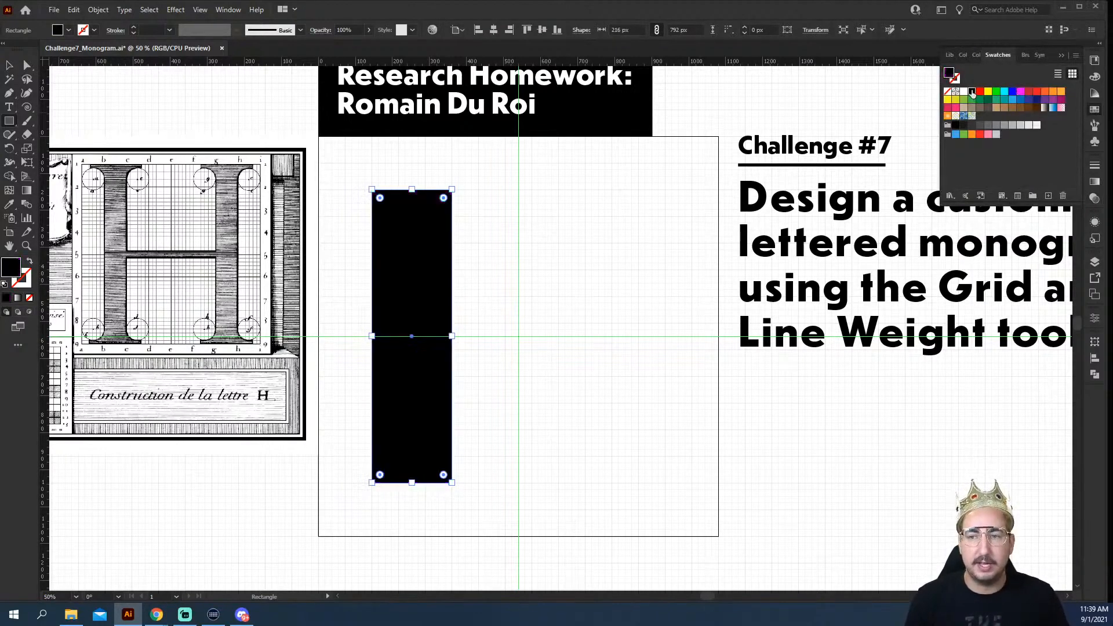
key(v)
click(475, 232)
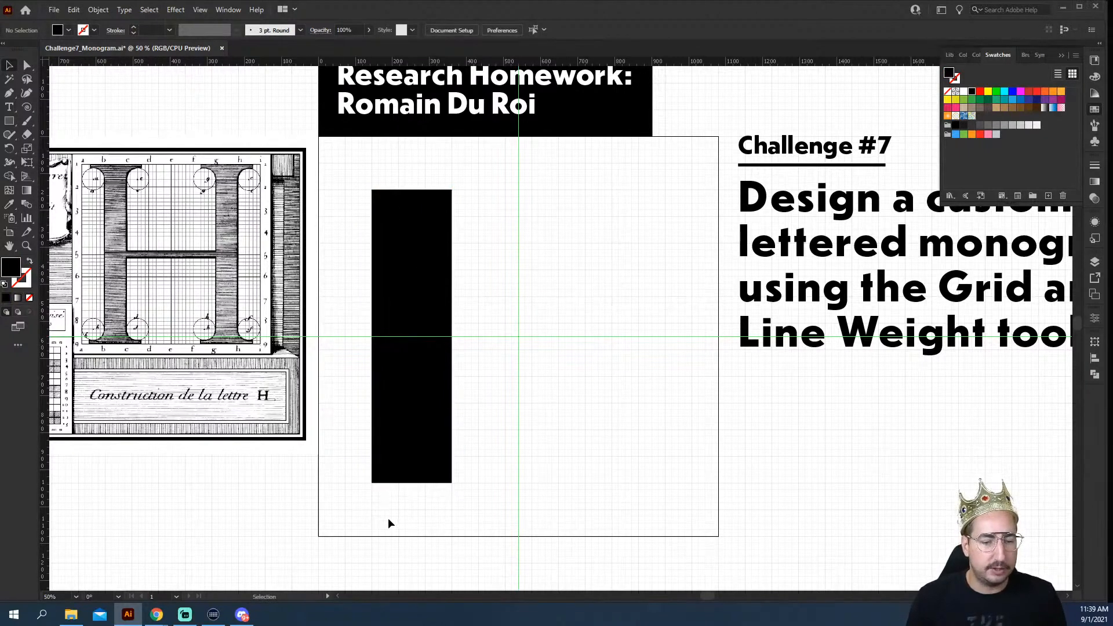
Step: Duplicate the black stem to the right and move the stems closer together, evenly spaced around the vertical centre guide
drag(429, 226, 620, 248)
drag(415, 266, 442, 267)
click(541, 279)
drag(541, 279, 557, 196)
Step: Draw a small circle inside the left stem, flush with its left edge and slightly below its upper-left corner
key(z)
click(555, 210)
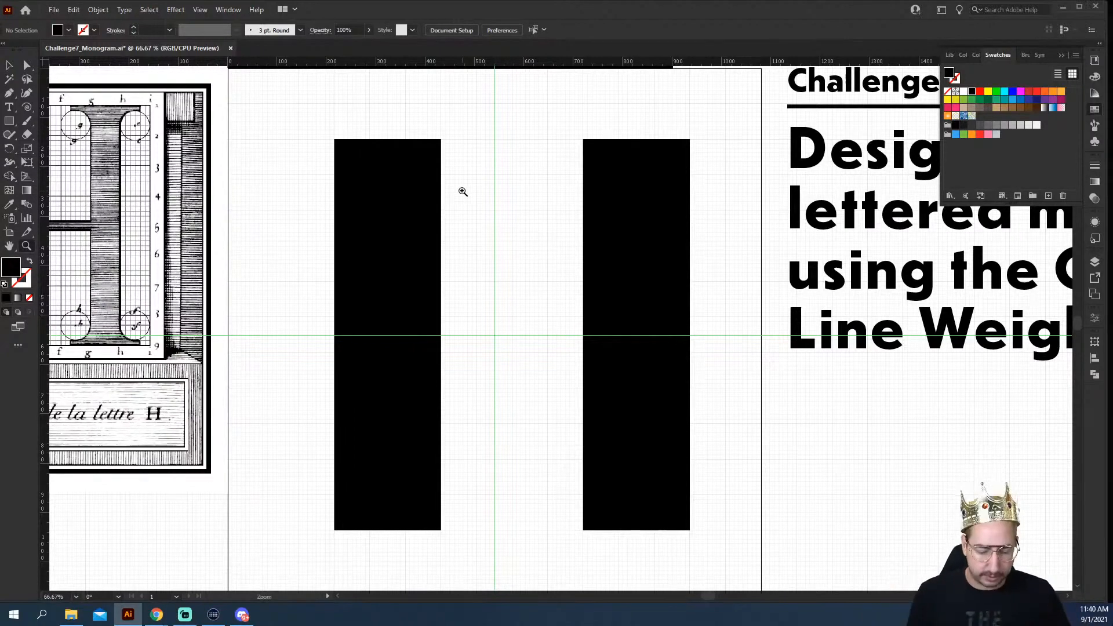
key(l)
key(z)
click(467, 209)
click(533, 296)
key(space)
drag(533, 360, 610, 281)
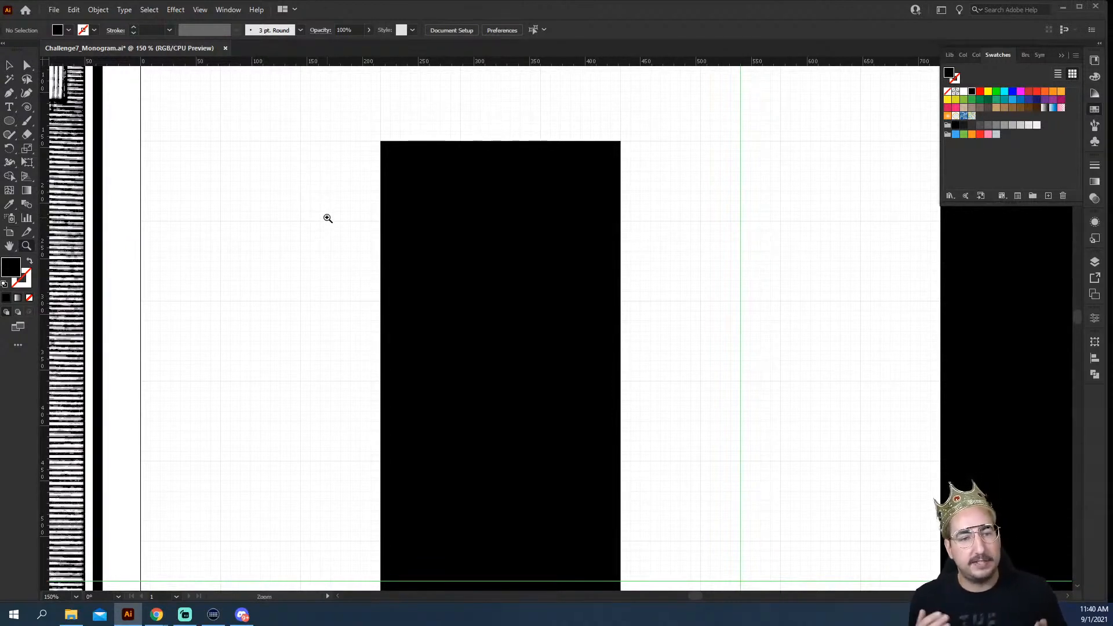
key(l)
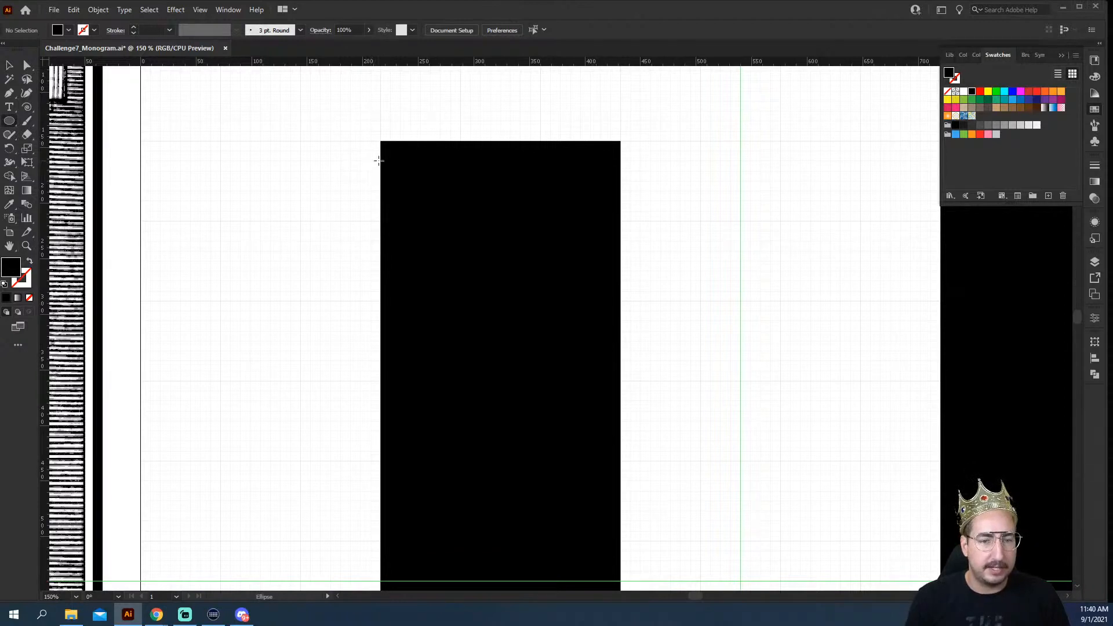
drag(381, 161, 417, 197)
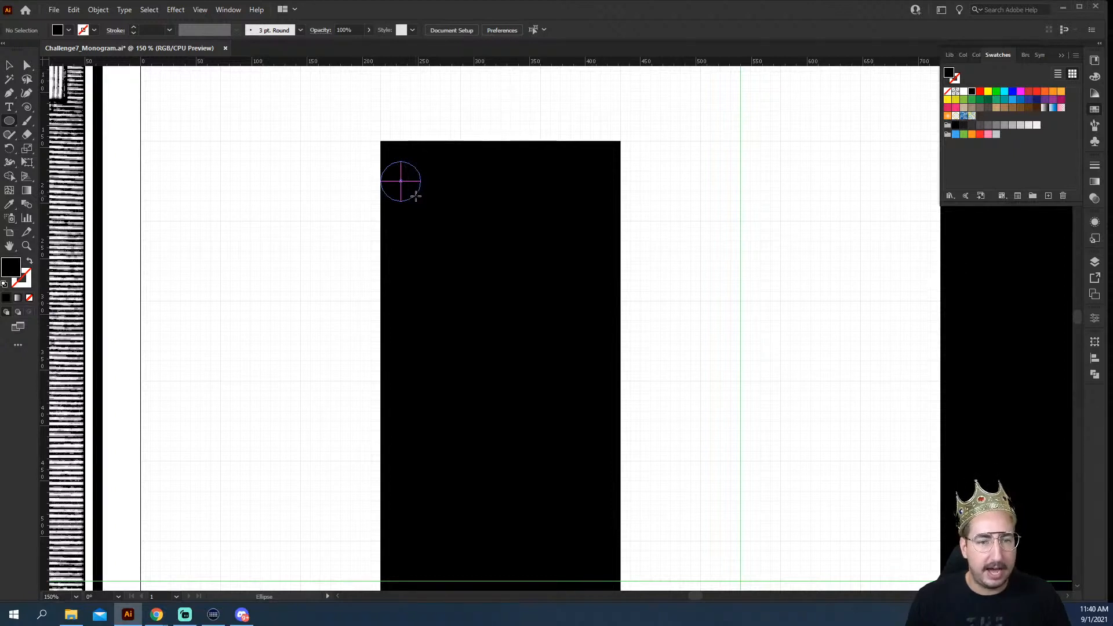
mouse_move(416, 196)
mouse_down()
mouse_move(384, 169)
mouse_move(414, 199)
mouse_up()
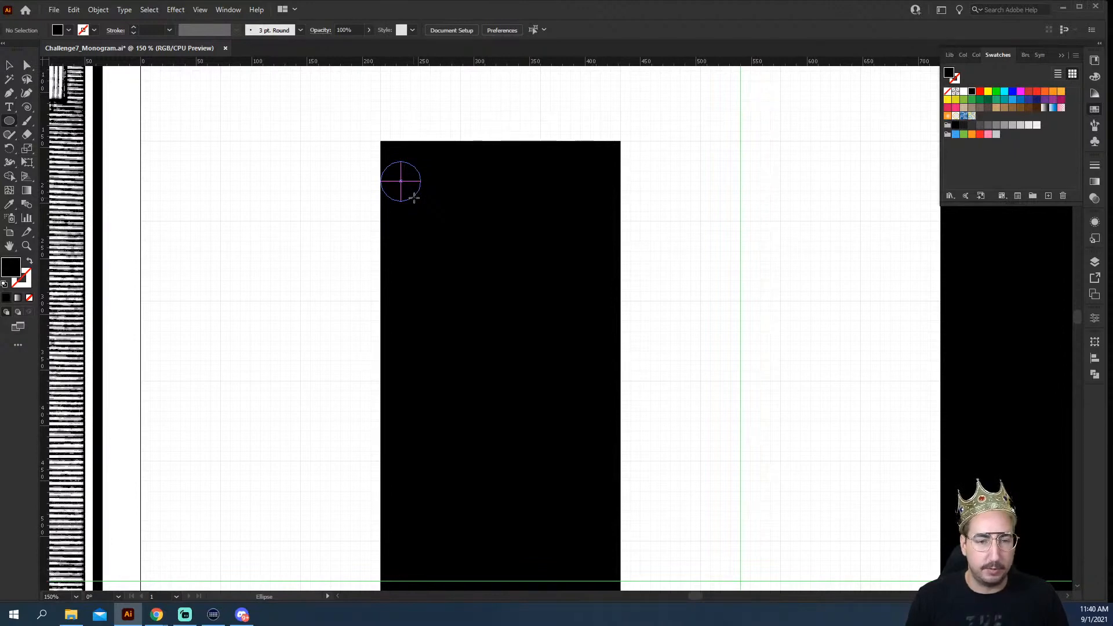
drag(414, 198, 414, 198)
Step: Fill the small circle on the left stem with red
click(980, 92)
key(v)
click(415, 117)
mouse_move(494, 339)
mouse_down()
mouse_move(520, 238)
mouse_move(495, 340)
mouse_up()
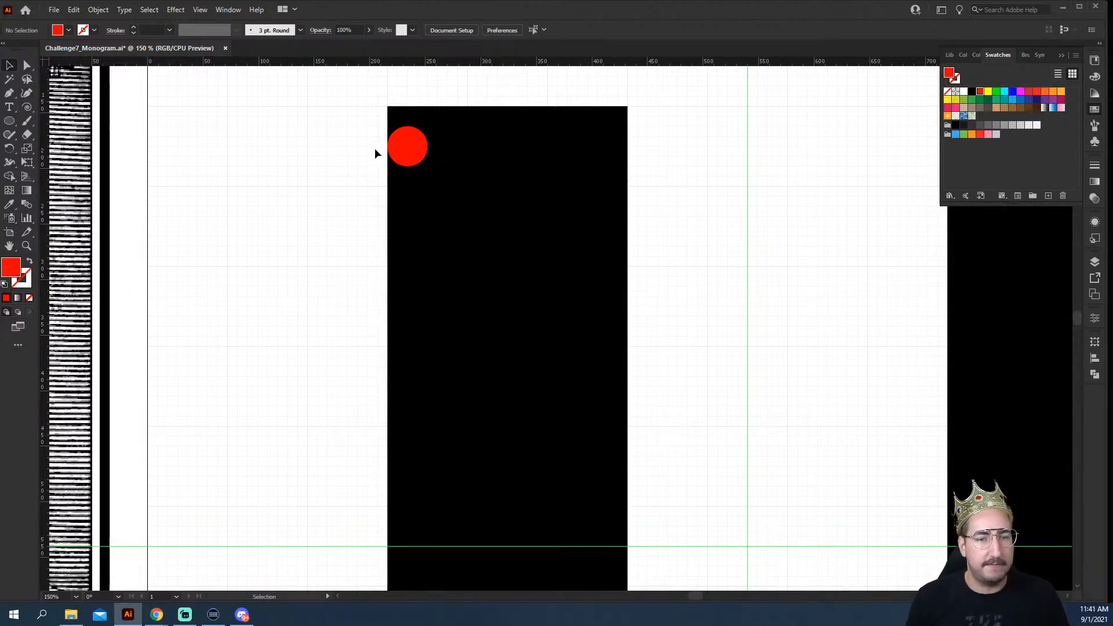
Step: Copy the red circle straight down to the left stem's lower-left corner, flush with the left edge and slightly above the base
click(416, 150)
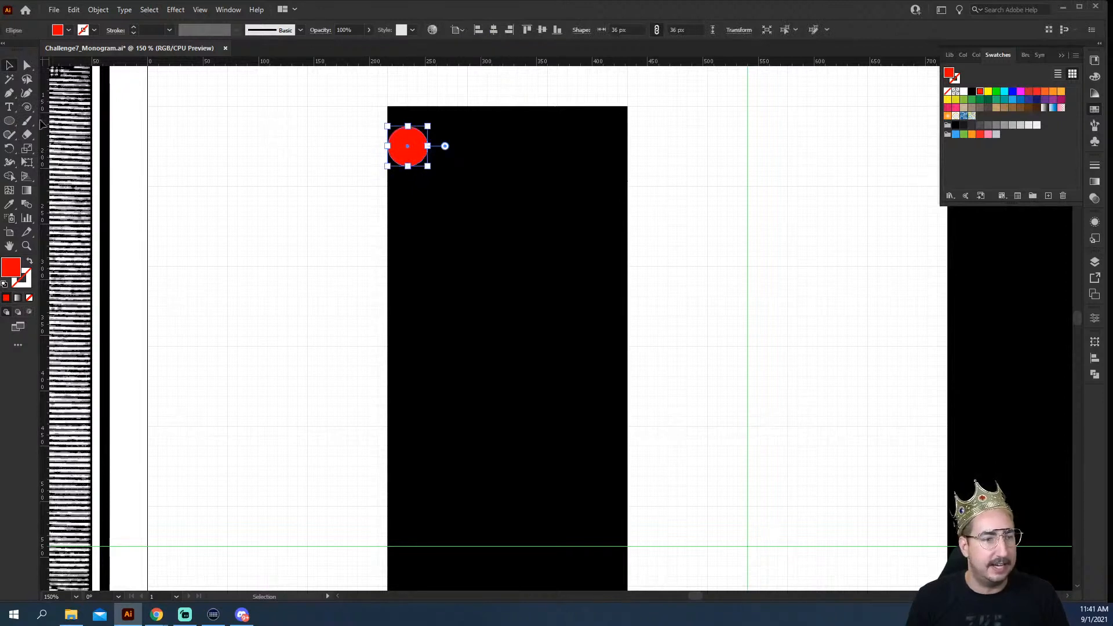
click(10, 122)
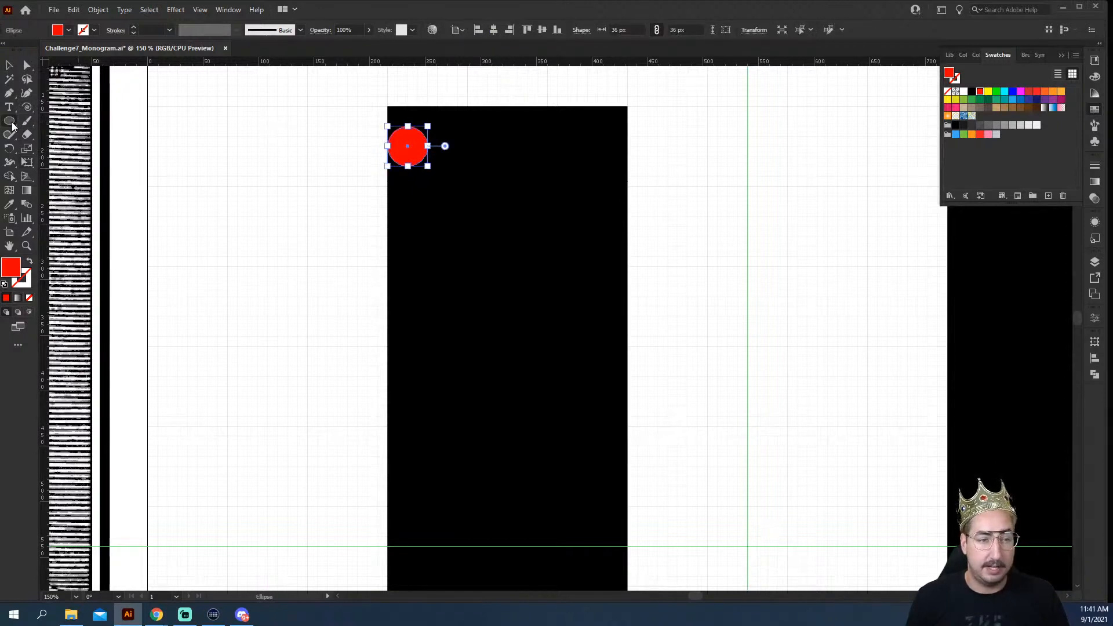
key(v)
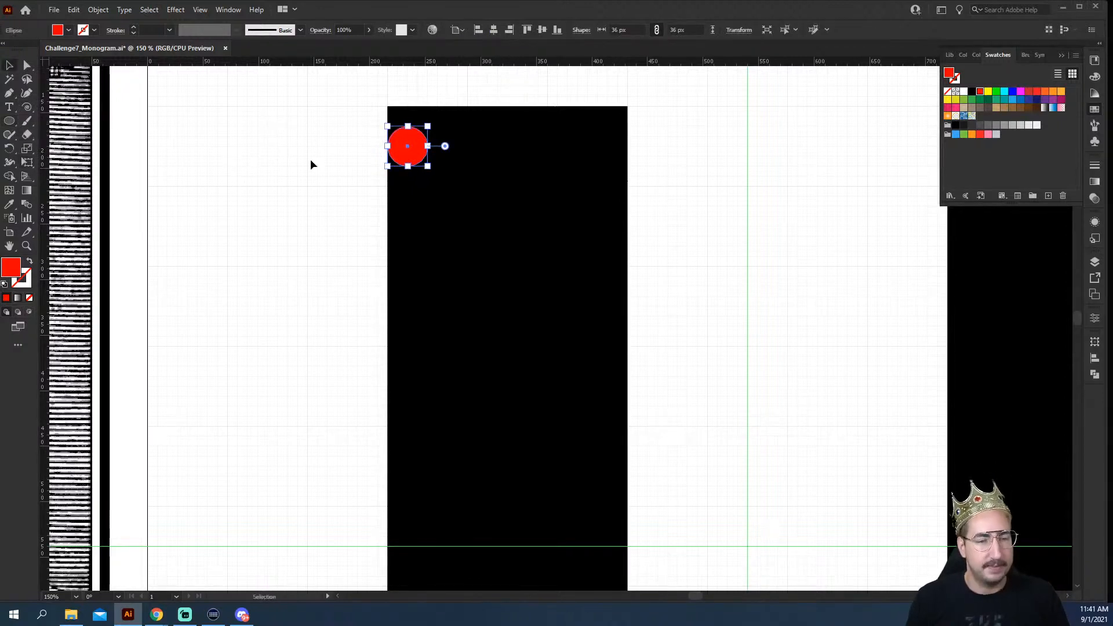
click(311, 166)
drag(400, 226, 392, 525)
scroll(459, 484, down, 10)
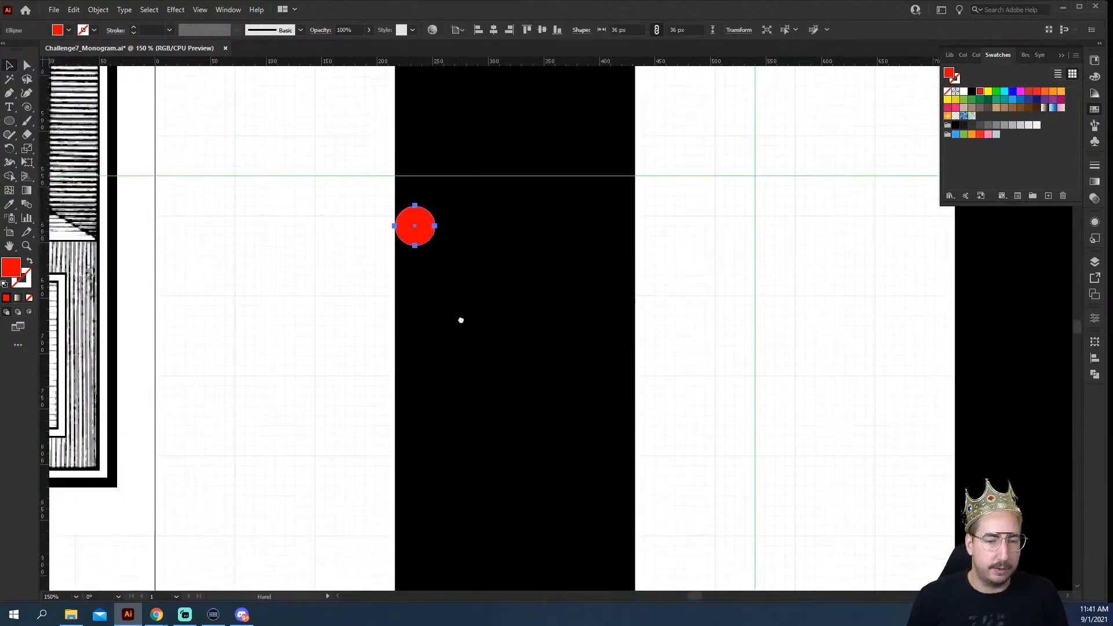
drag(414, 102, 436, 444)
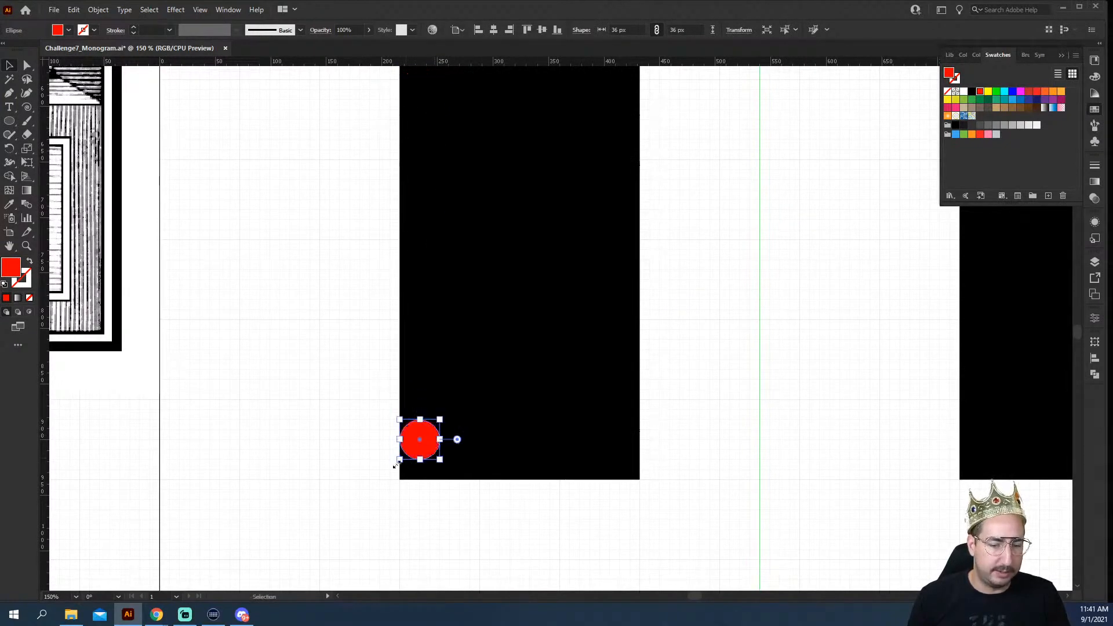
click(362, 364)
Step: Draw a small red rectangle over the upper circle's outer half, squaring off its upper-left corner against the stem's left edge
key(z)
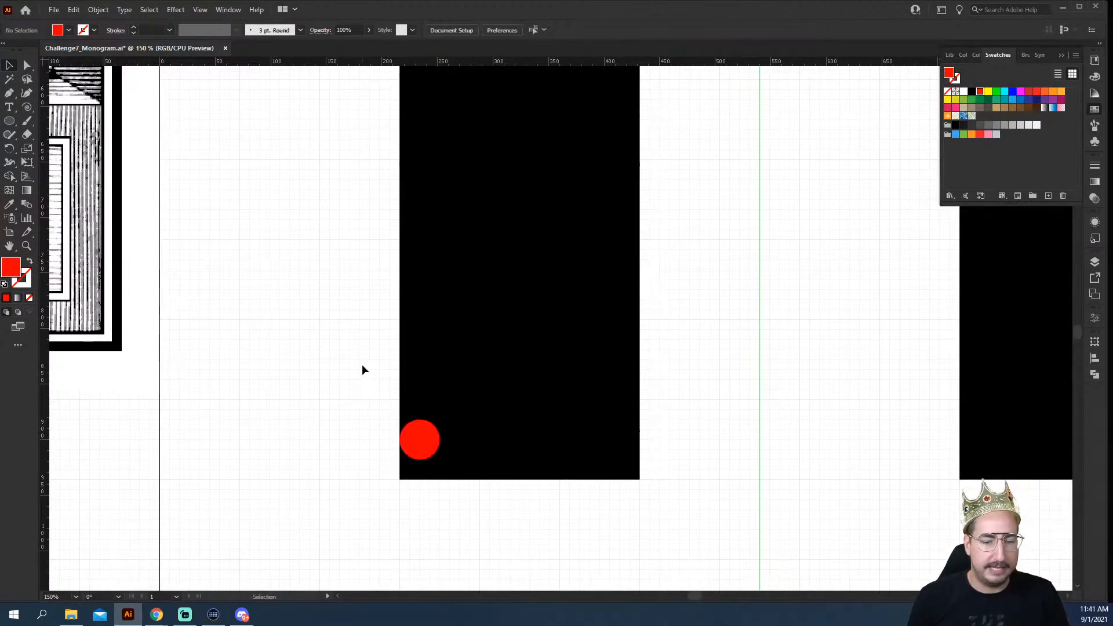
alt+click(489, 310)
drag(547, 306, 347, 398)
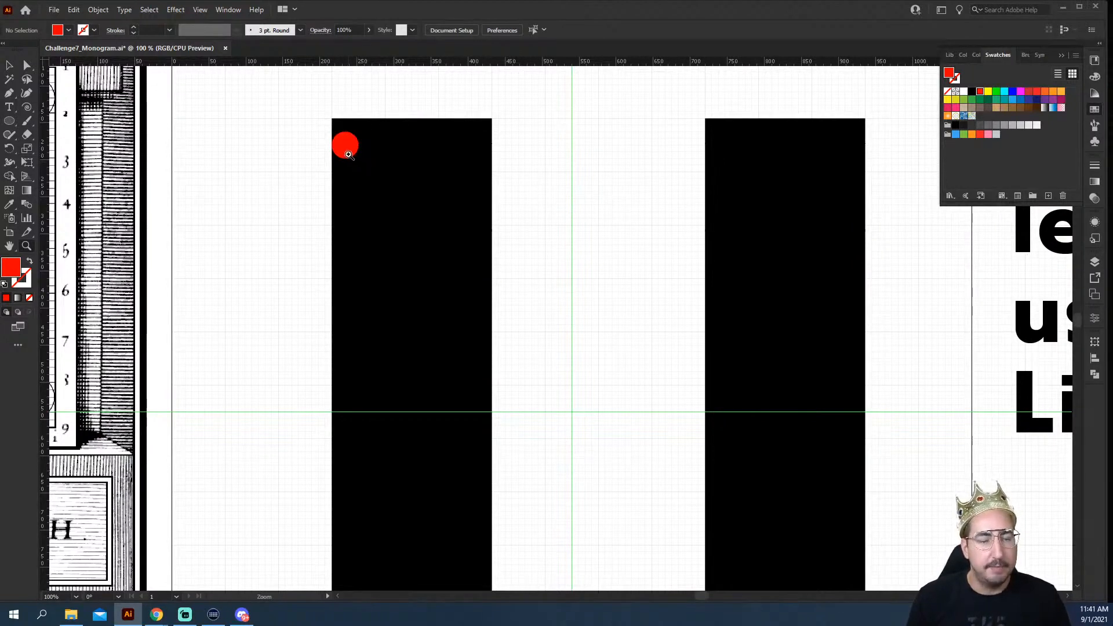
click(5, 121)
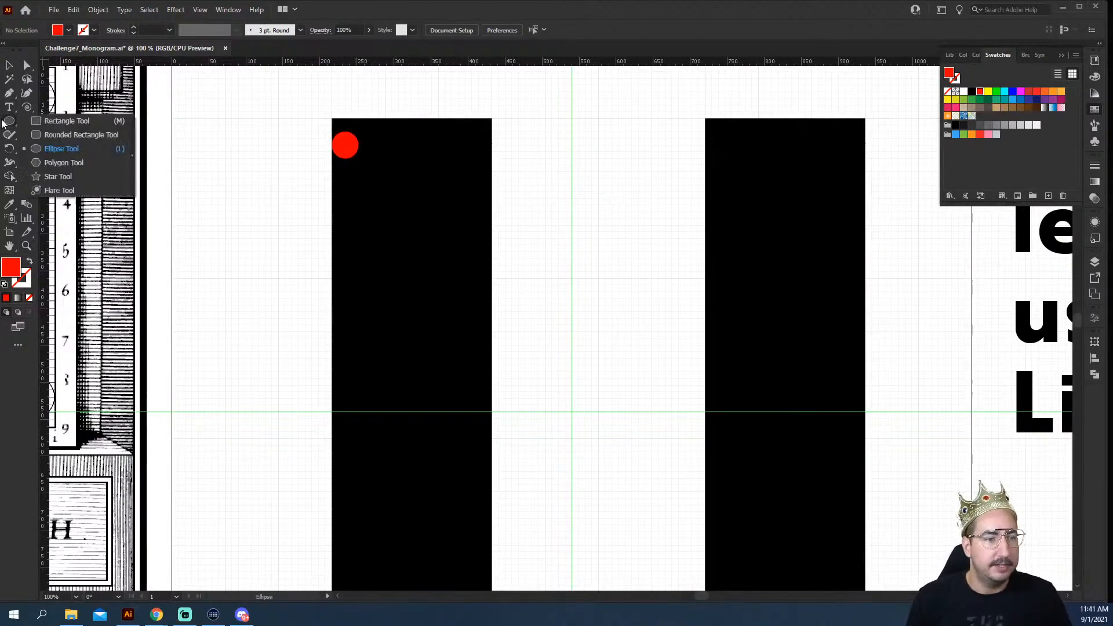
click(54, 123)
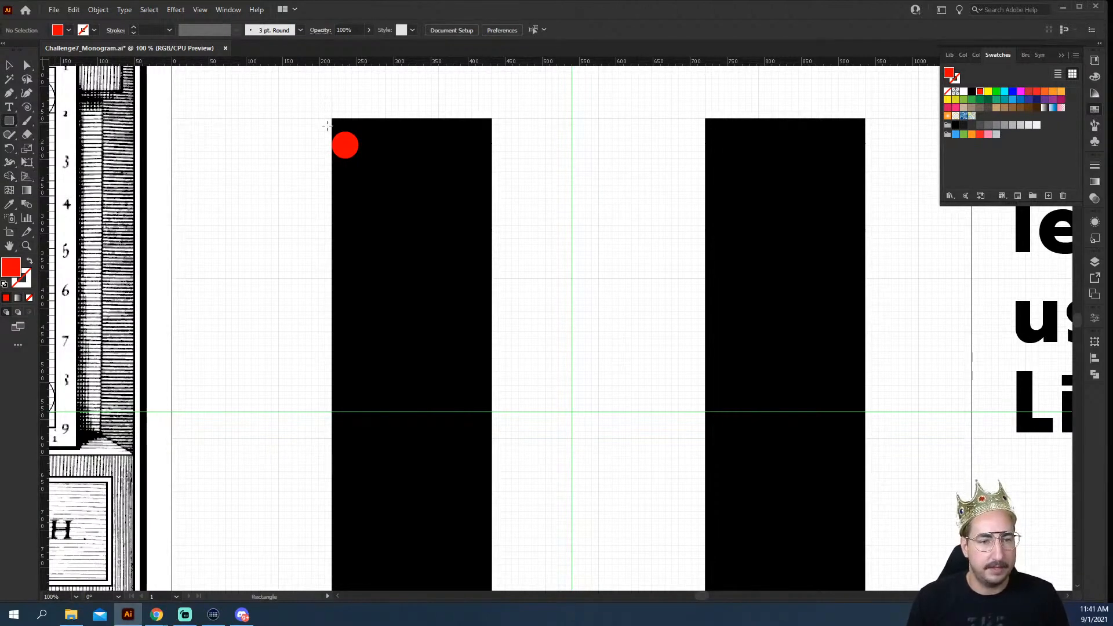
mouse_move(332, 132)
mouse_down()
mouse_move(361, 174)
mouse_move(345, 179)
mouse_move(353, 156)
mouse_move(331, 178)
mouse_up()
key(space)
drag(394, 256, 422, 161)
Step: Span the two circles on the left stem with a red rectangle 36 px wide and 720 px high, ending at their centres
key(v)
drag(373, 85, 376, 484)
key(space)
drag(401, 433, 407, 225)
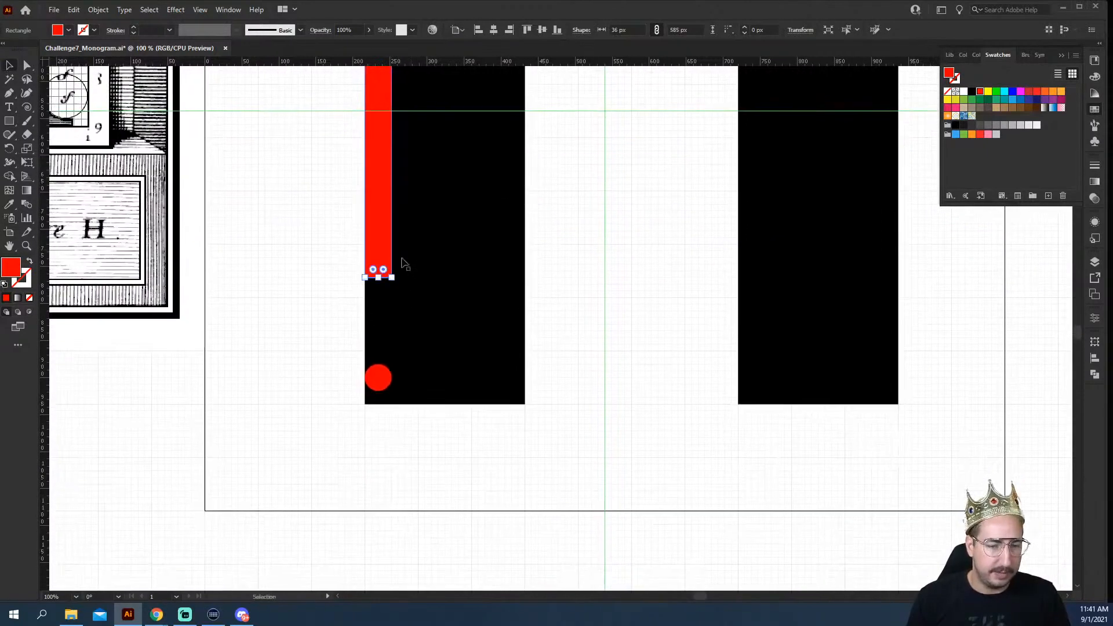
drag(378, 277, 383, 378)
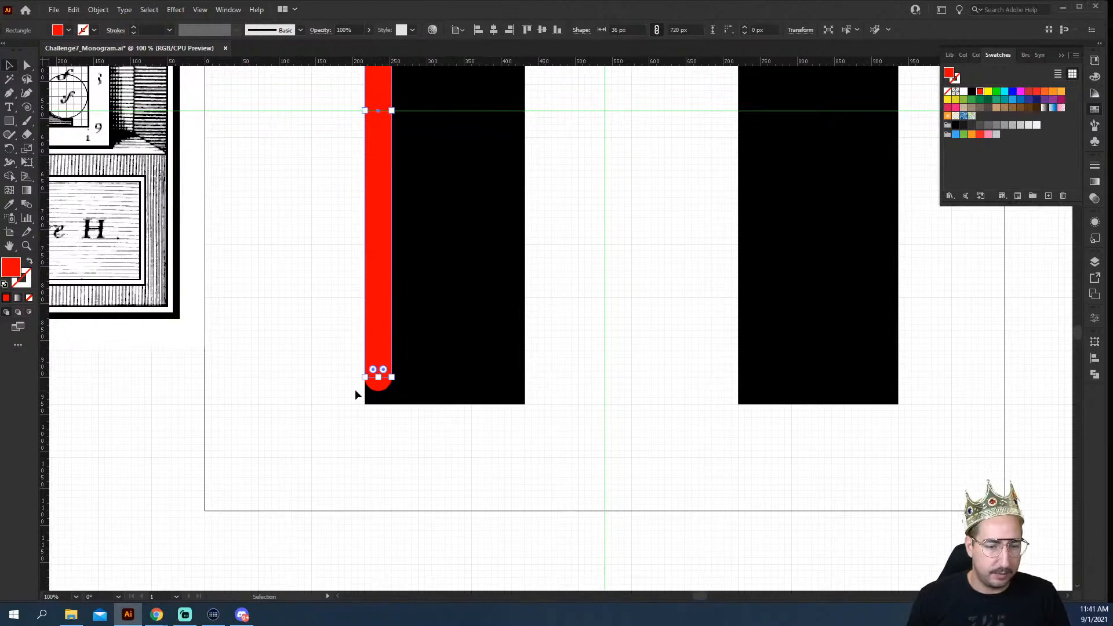
click(330, 375)
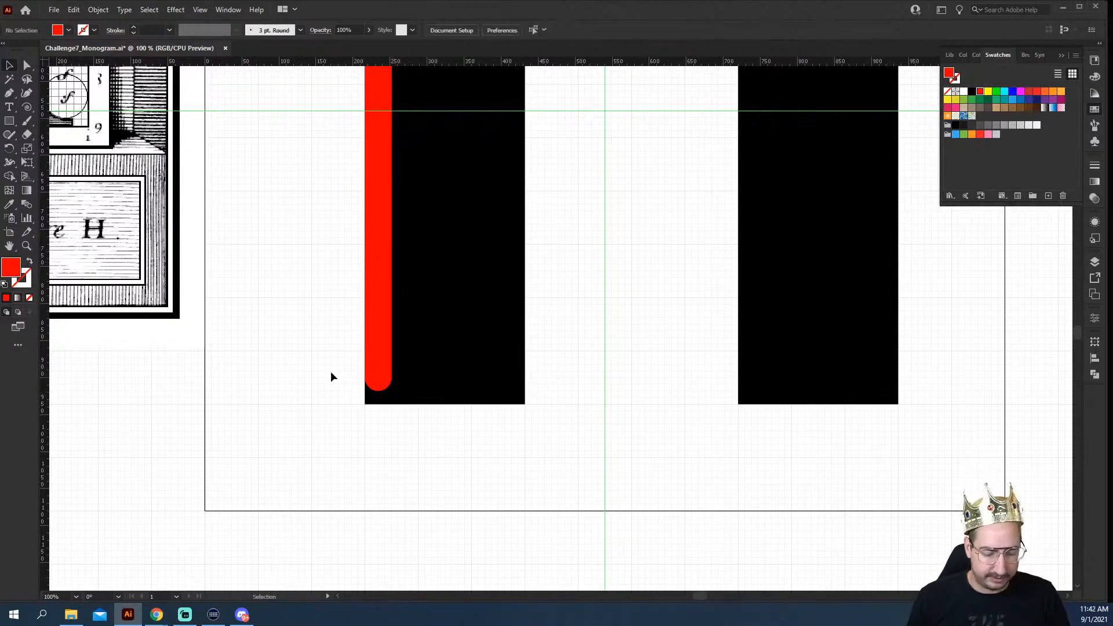
Step: Draw a small red rectangle squaring off the lower circle's lower-left corner against the stem's left edge
key(m)
drag(365, 373, 378, 390)
key(v)
shift+click(382, 210)
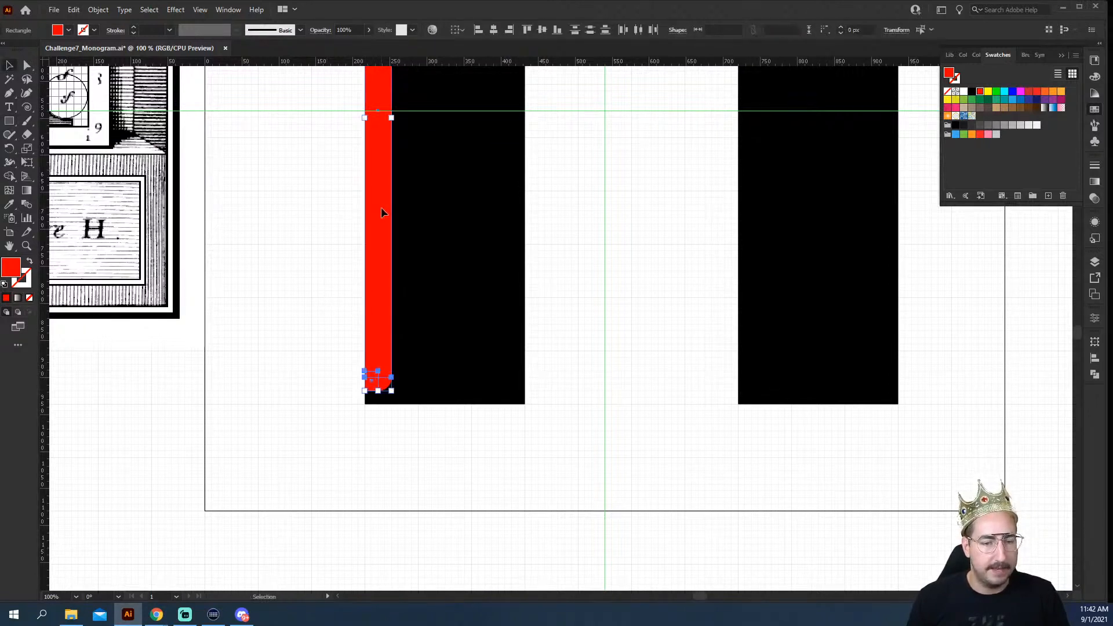
scroll(381, 210, up, 6)
scroll(381, 213, up, 2)
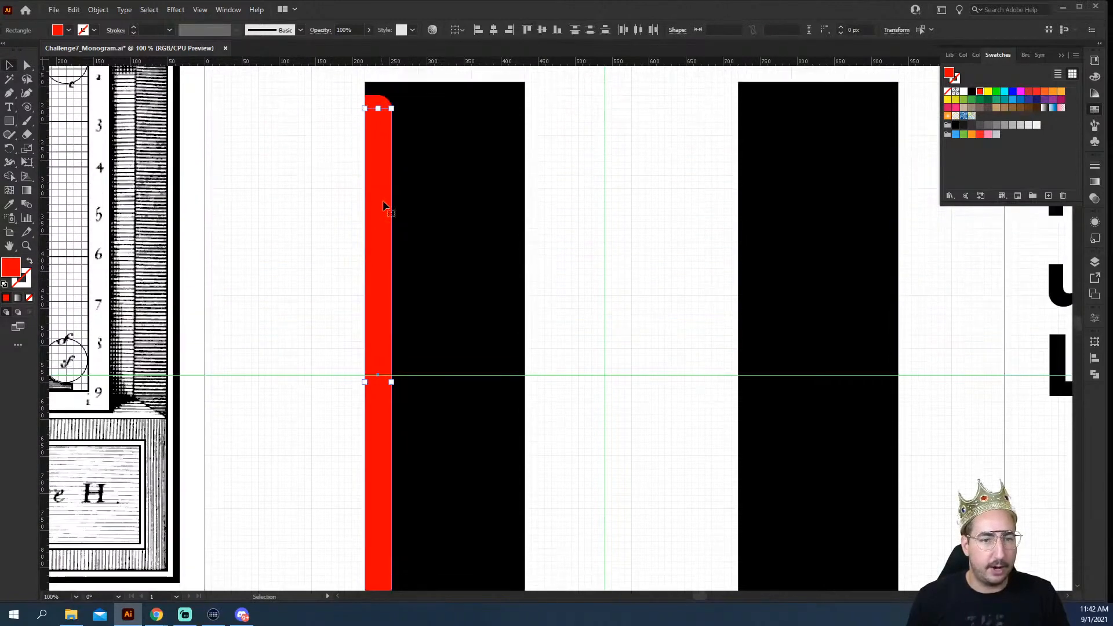
shift+click(383, 88)
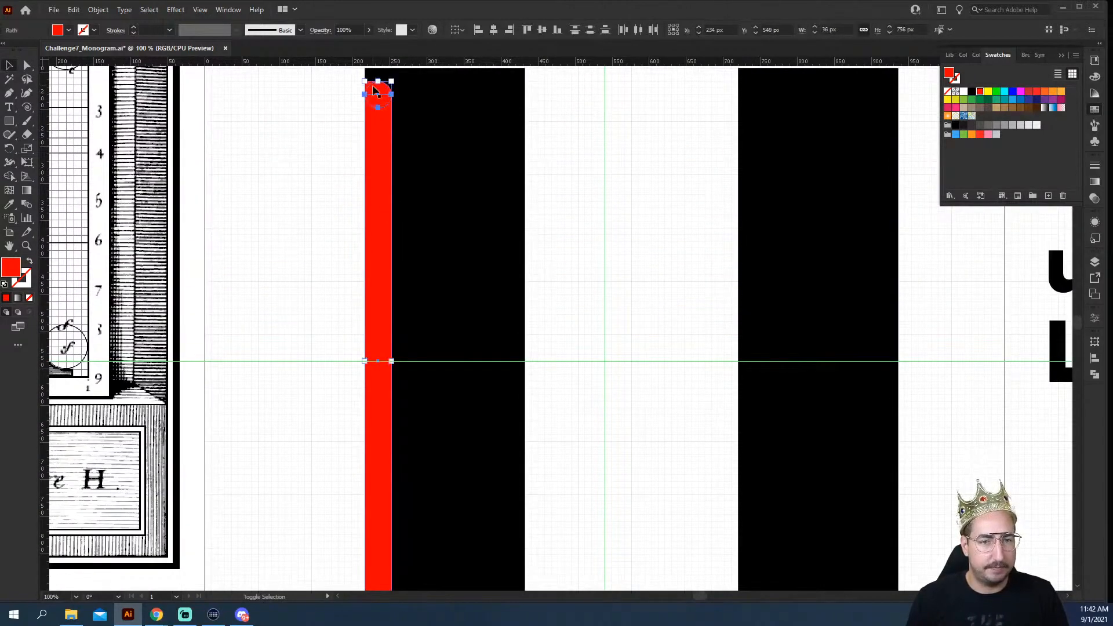
key(ctrl+plus)
key(ctrl+plus)
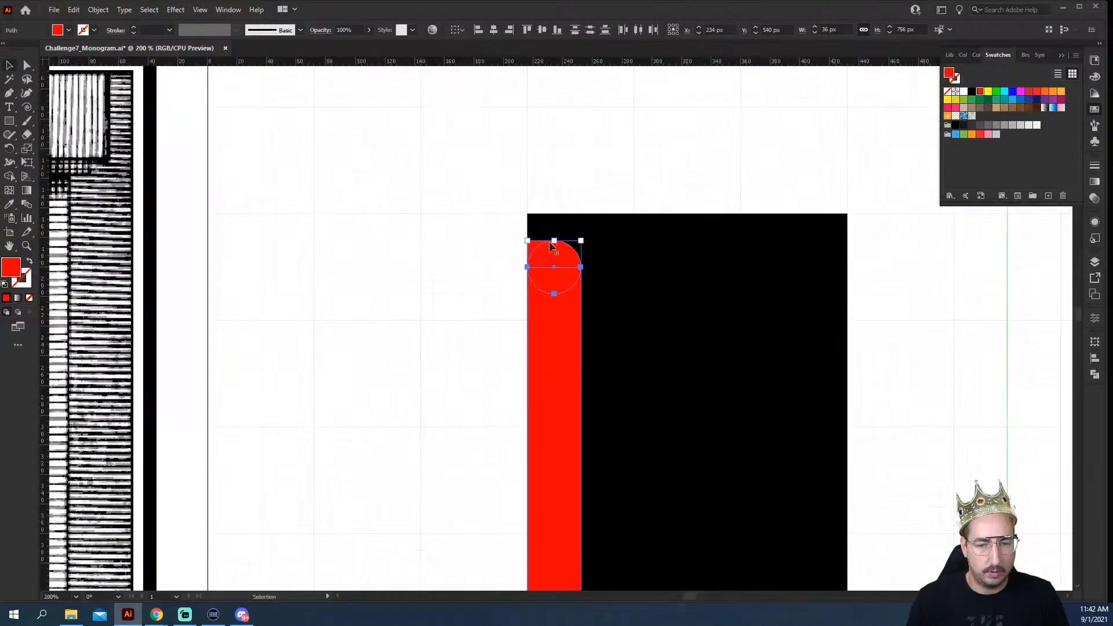
click(469, 245)
Step: Select all the red shapes by colour with the Magic Wand and unite them into a single bar
key(y)
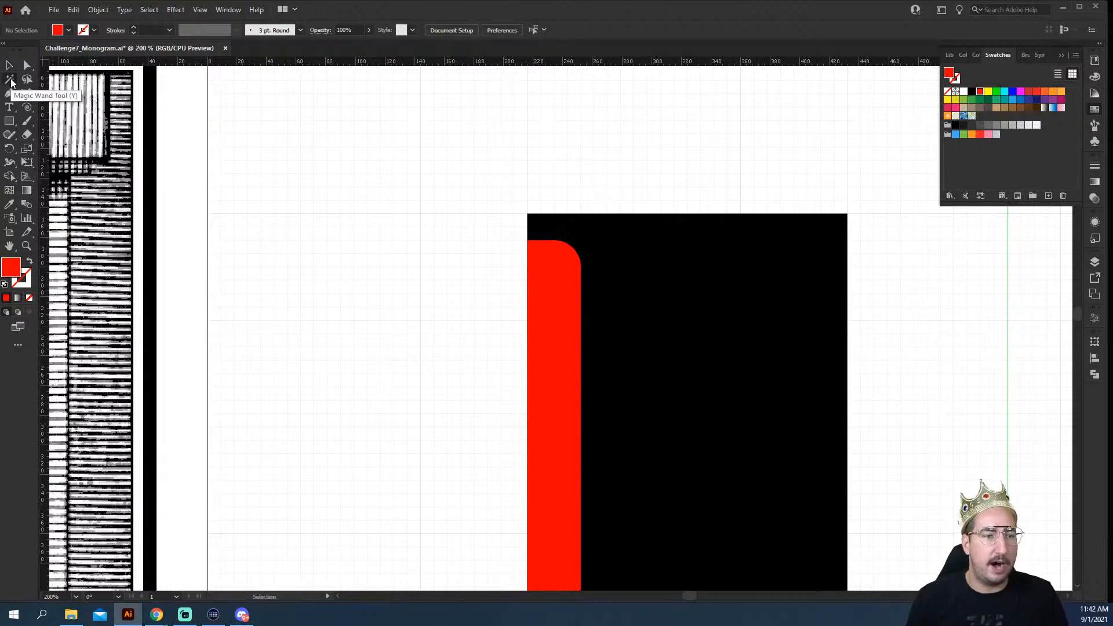
click(537, 283)
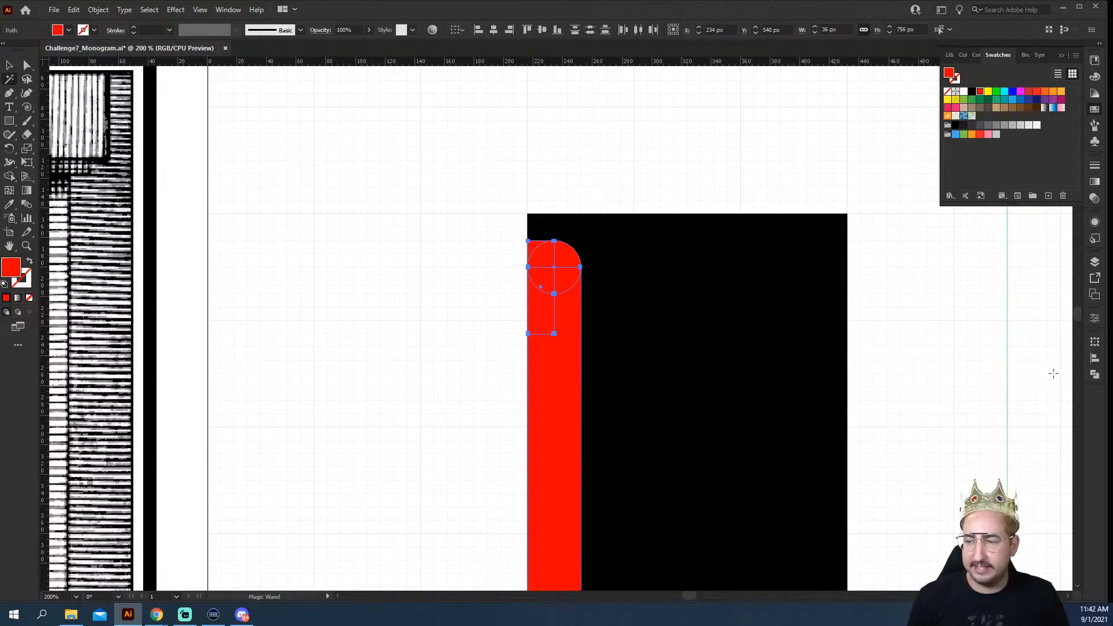
click(1094, 374)
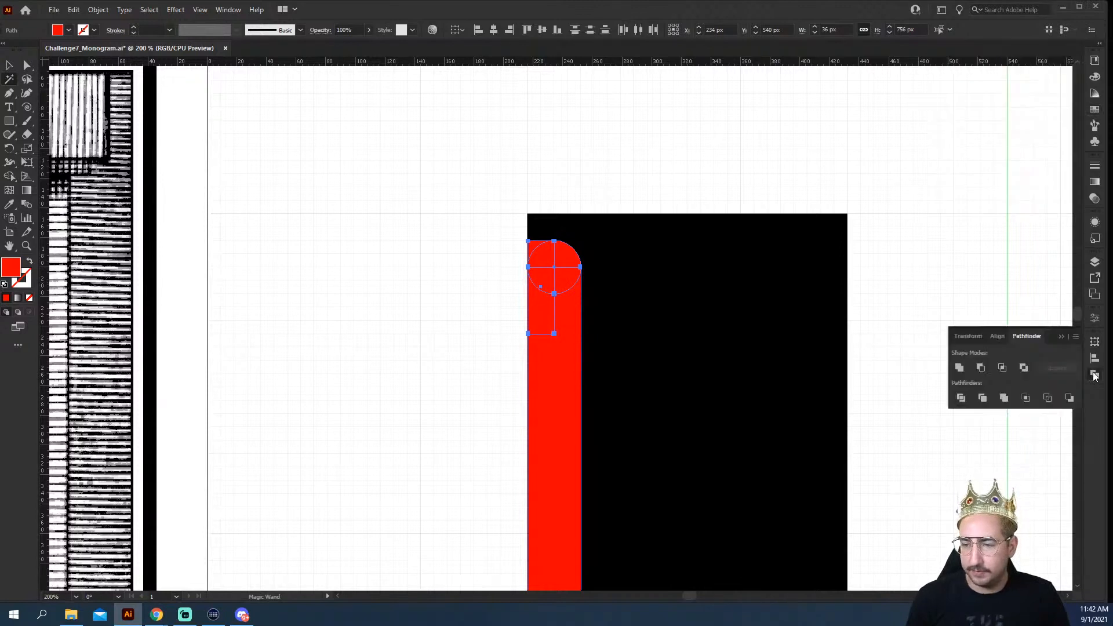
click(960, 368)
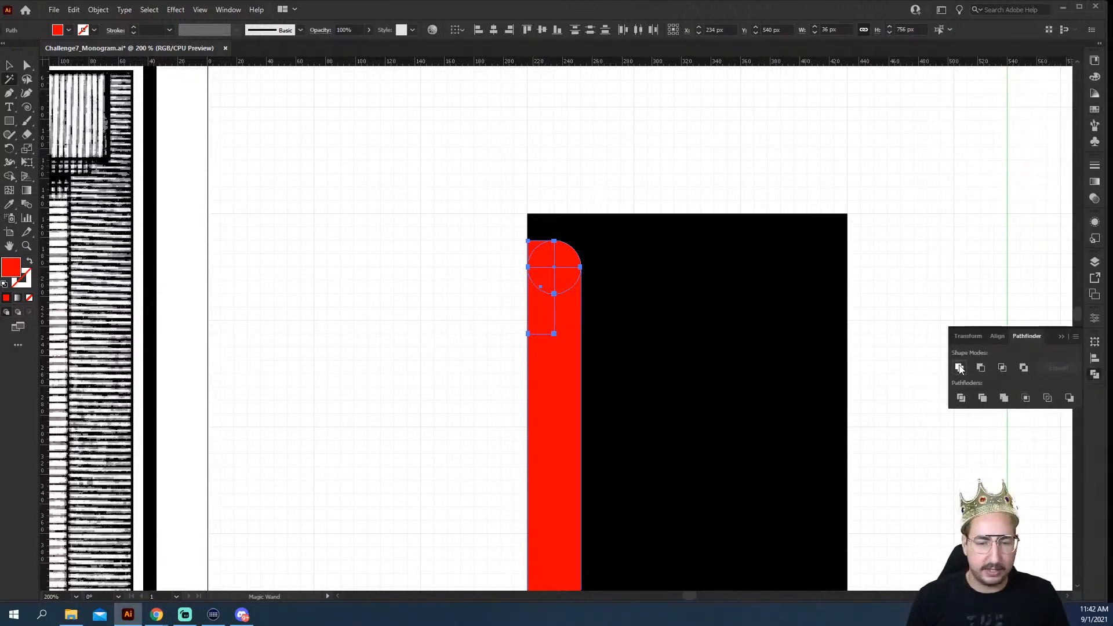
key(z)
alt+click(577, 341)
alt+click(576, 340)
alt+click(576, 341)
drag(589, 388, 477, 216)
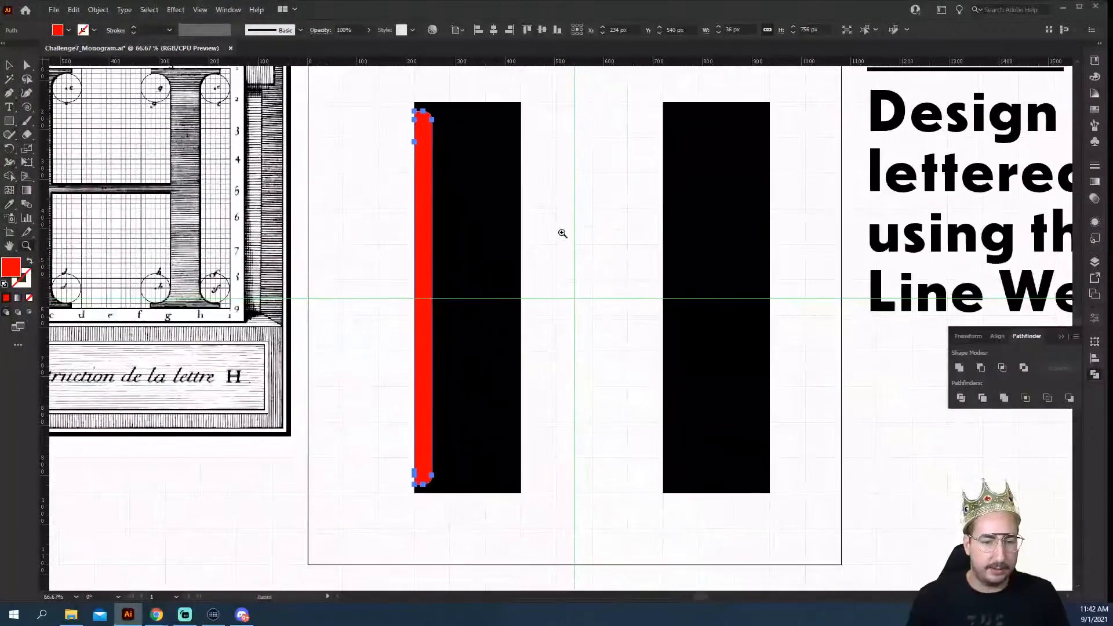
key(v)
click(350, 146)
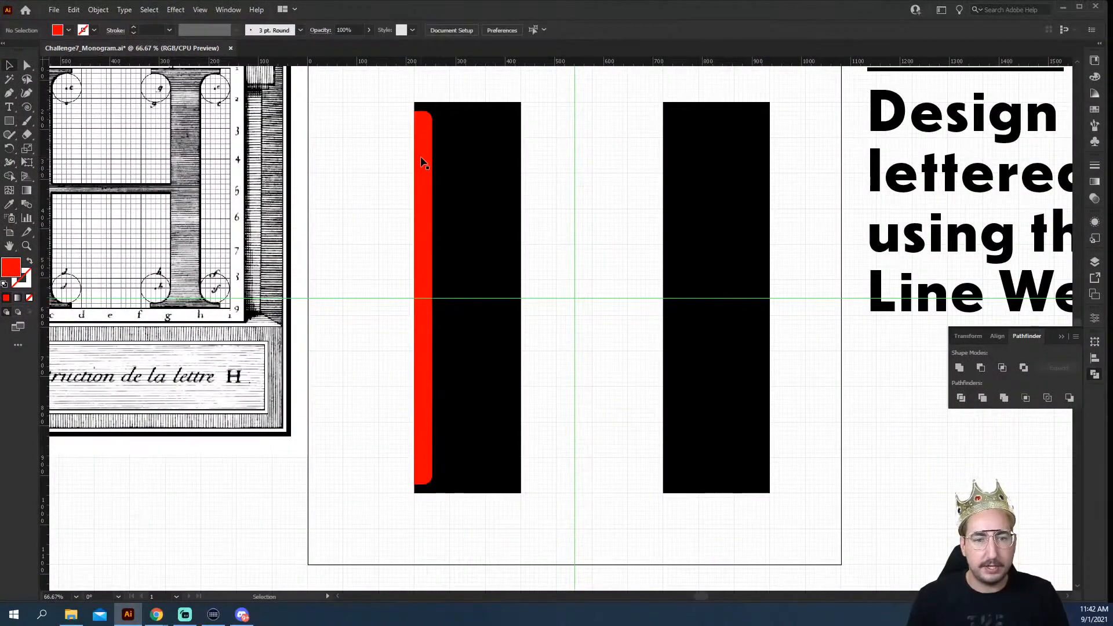
click(421, 162)
drag(355, 98, 505, 427)
key(ctrl+z)
key(ctrl+shift+z)
key(ctrl+z)
key(ctrl+shift+z)
key(ctrl+z)
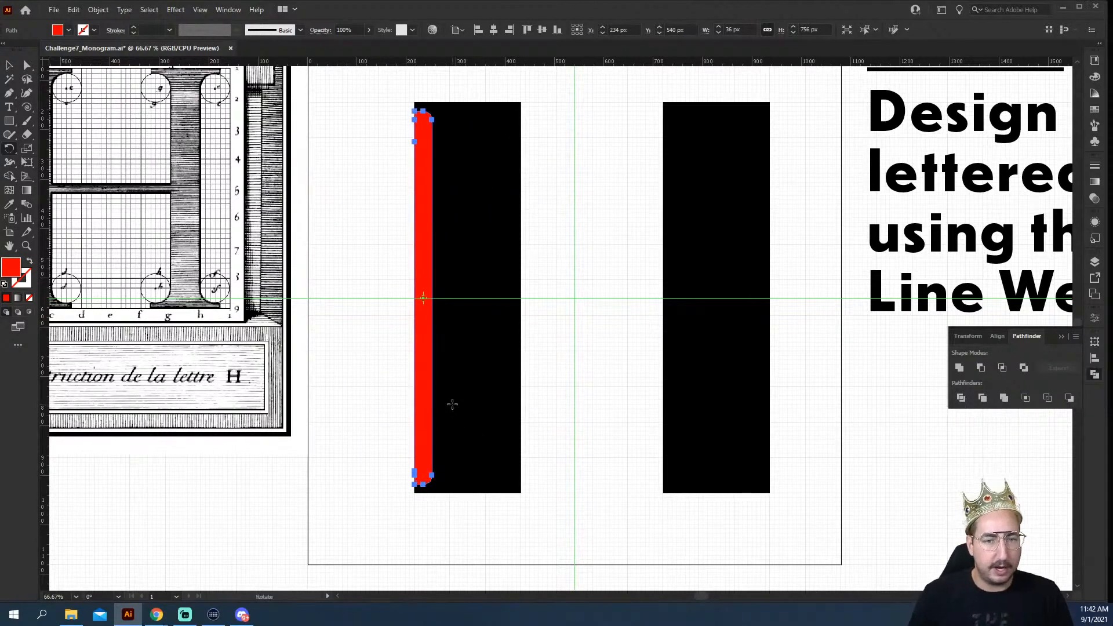
Step: Try a copy of the red bar rotated 180° and moved against the left stem's right edge, and undo it
key(Return)
text(180)
key(Tab)
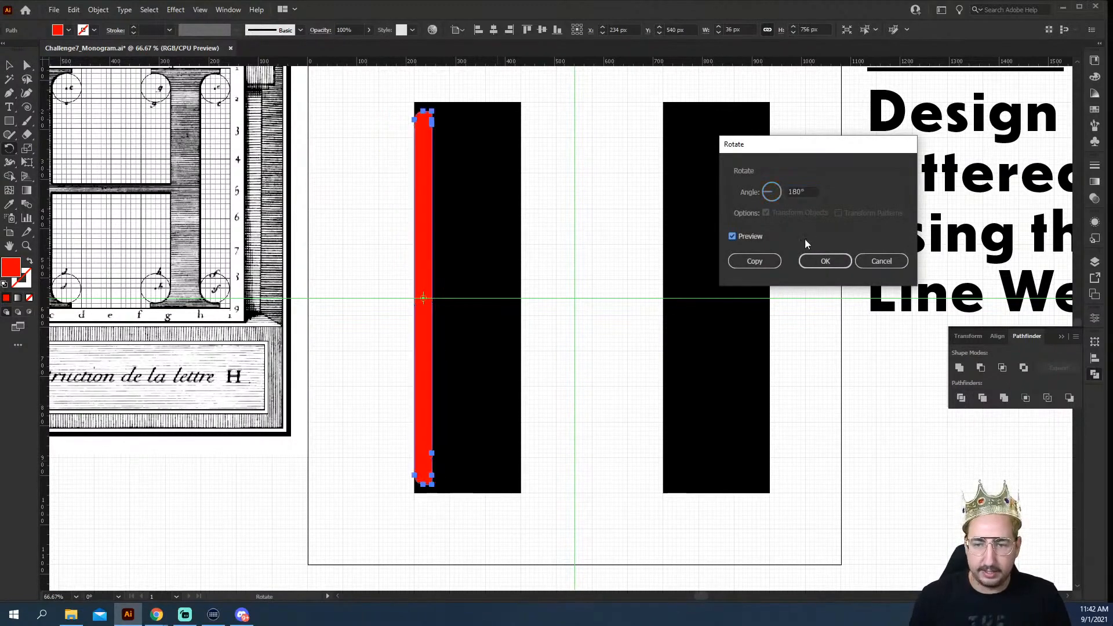
click(754, 262)
drag(433, 173, 516, 168)
drag(588, 253, 470, 246)
key(ctrl+z)
Step: Isolate the red bar and shift its right-side anchor points outward until it is 72 px wide, preserving the rounded corners
double_click(301, 148)
click(329, 100)
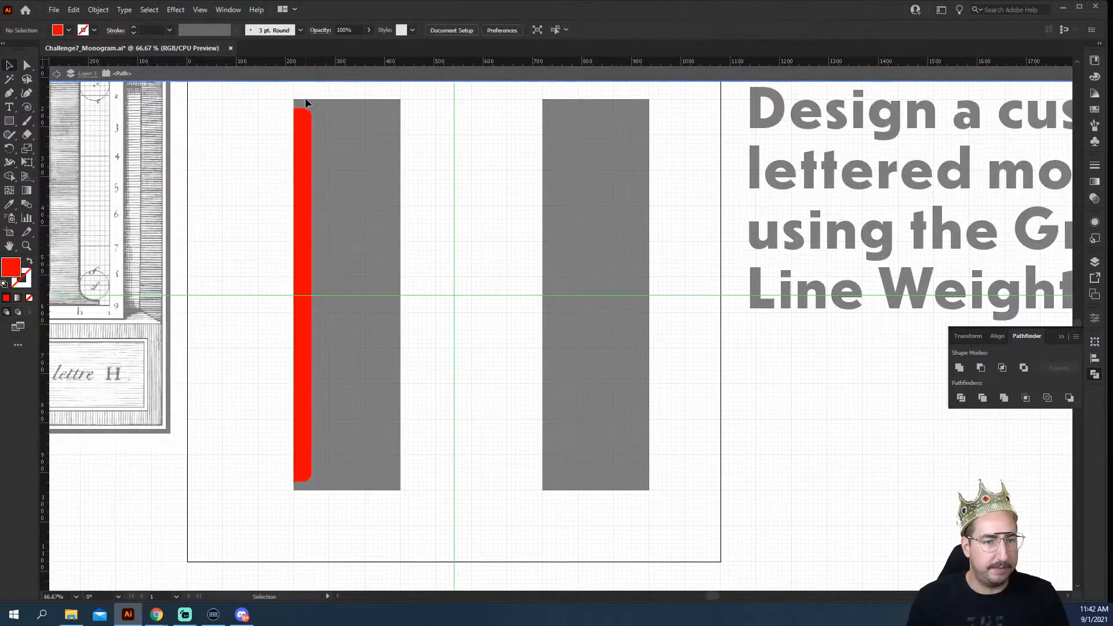
key(a)
drag(298, 97, 388, 497)
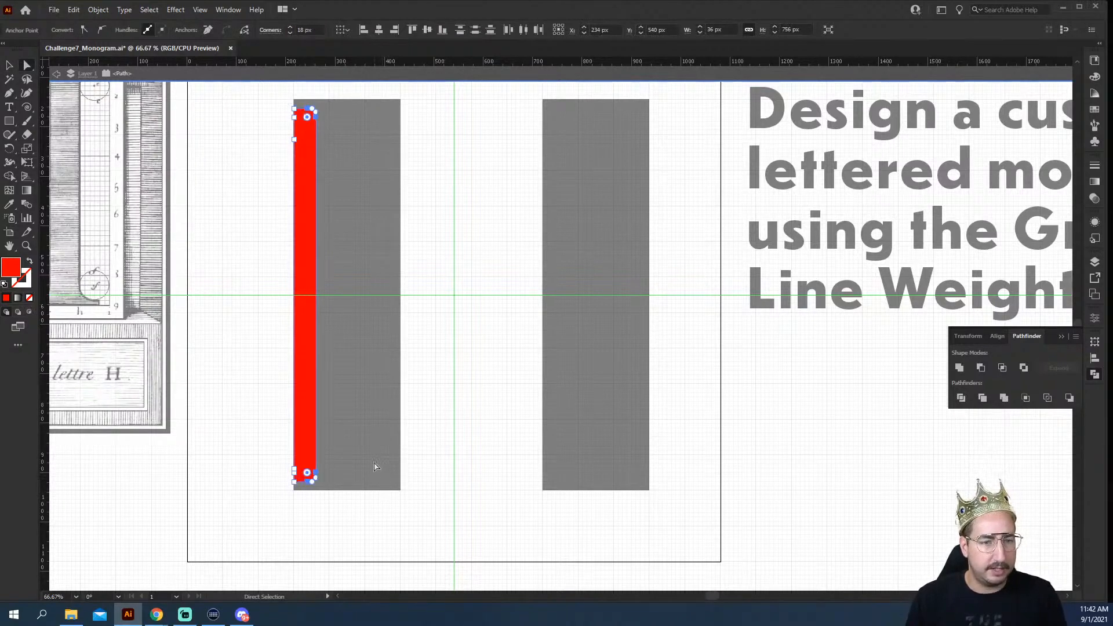
key(z)
click(445, 242)
click(530, 282)
click(531, 276)
drag(339, 226, 412, 222)
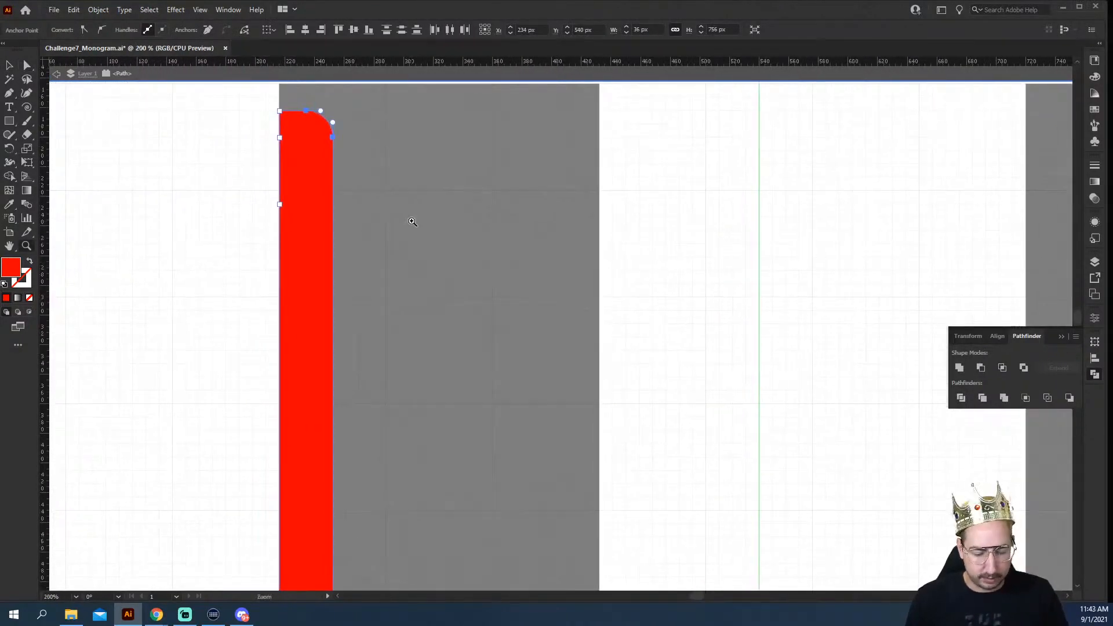
key(a)
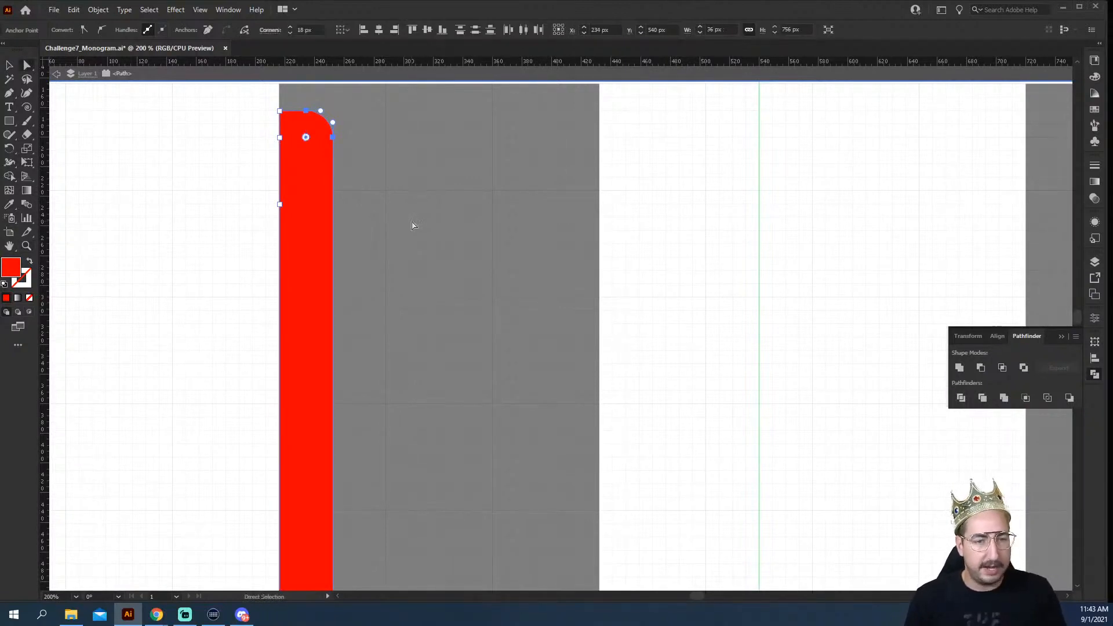
key(Right)
key(Right)
key(Right)
key(Right)
key(Right)
key(Right)
key(Right)
key(Right)
key(Right)
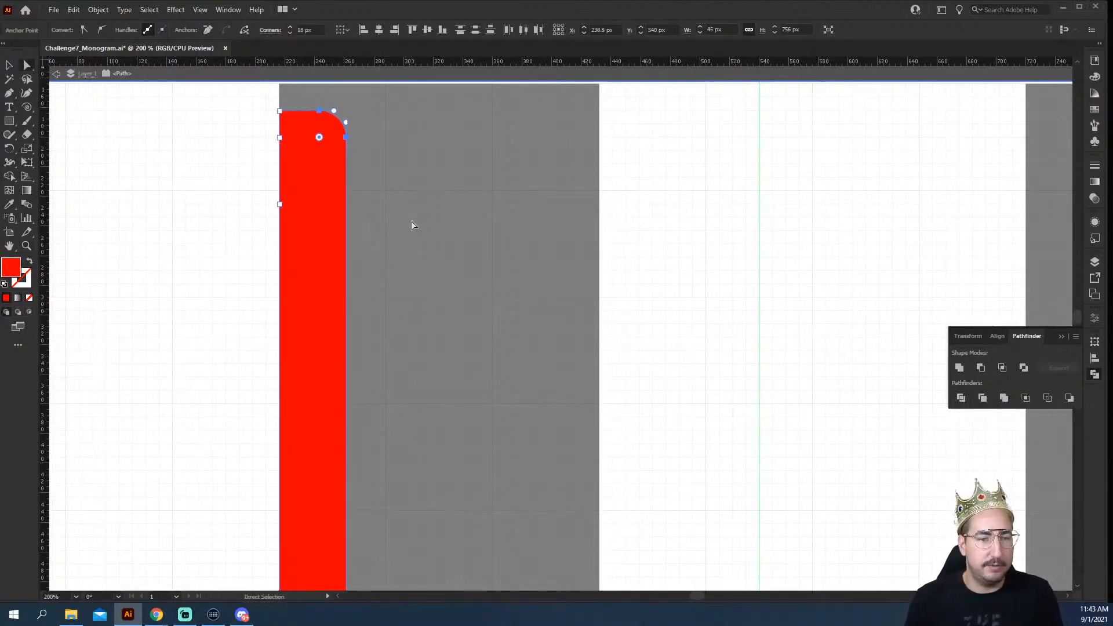
key(Right)
key(Right)
key(Right)
key(Right)
key(Right)
key(Right)
key(Right)
key(Right)
key(Right)
key(Right)
key(Right)
key(Right)
key(Right)
key(Right)
key(Right)
key(Right)
key(Right)
key(Right)
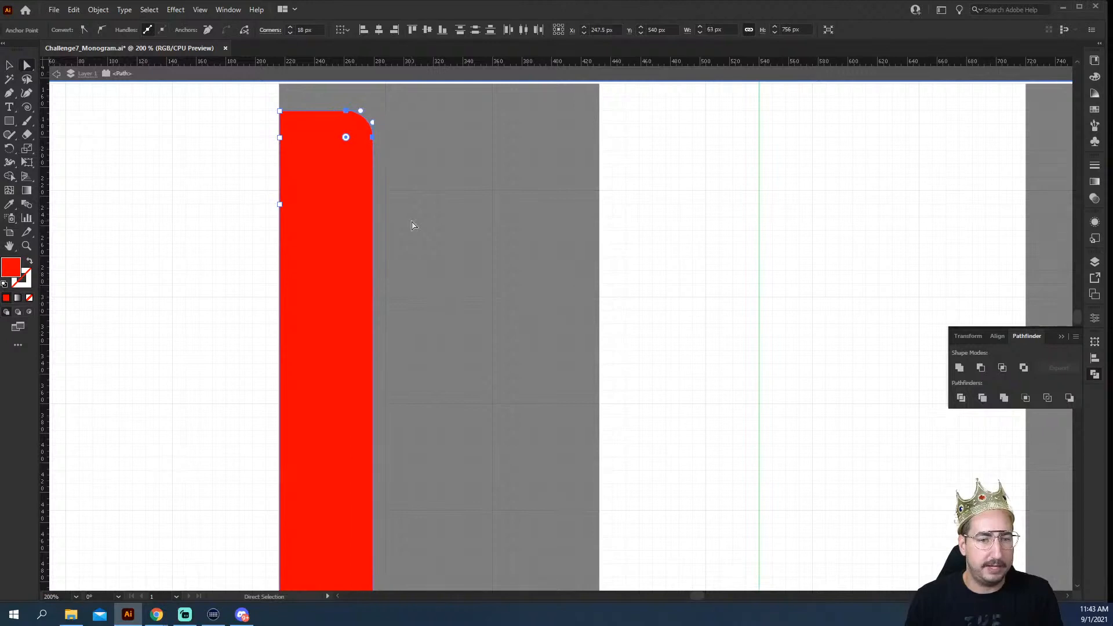
key(Right)
key(Right)
key(Right)
key(Right)
key(Right)
key(Right)
key(Right)
key(Right)
key(Right)
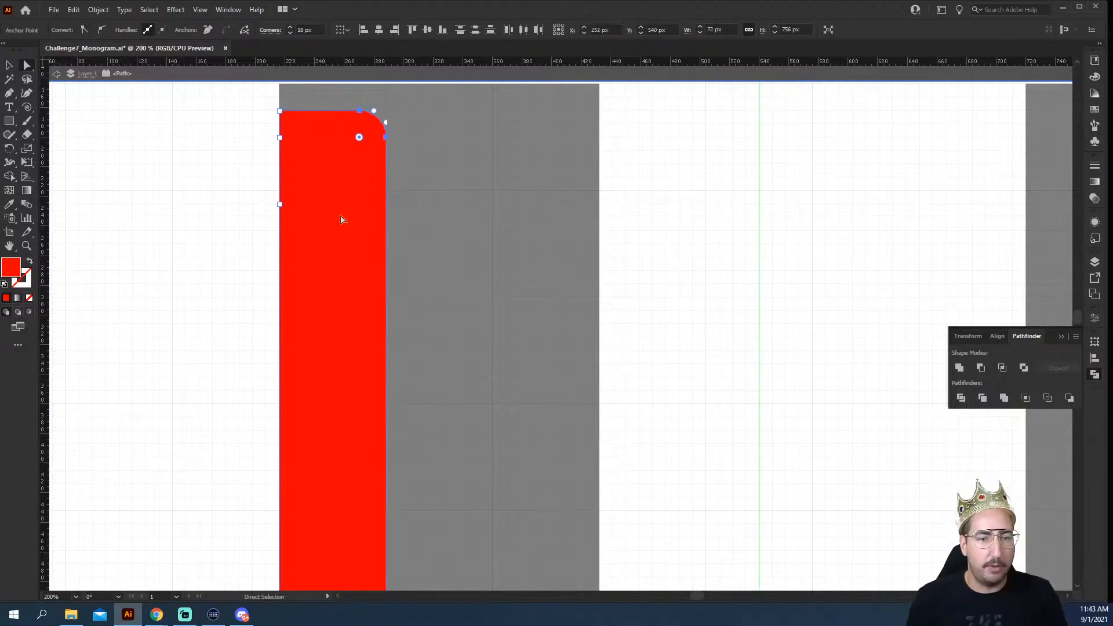
key(v)
double_click(238, 183)
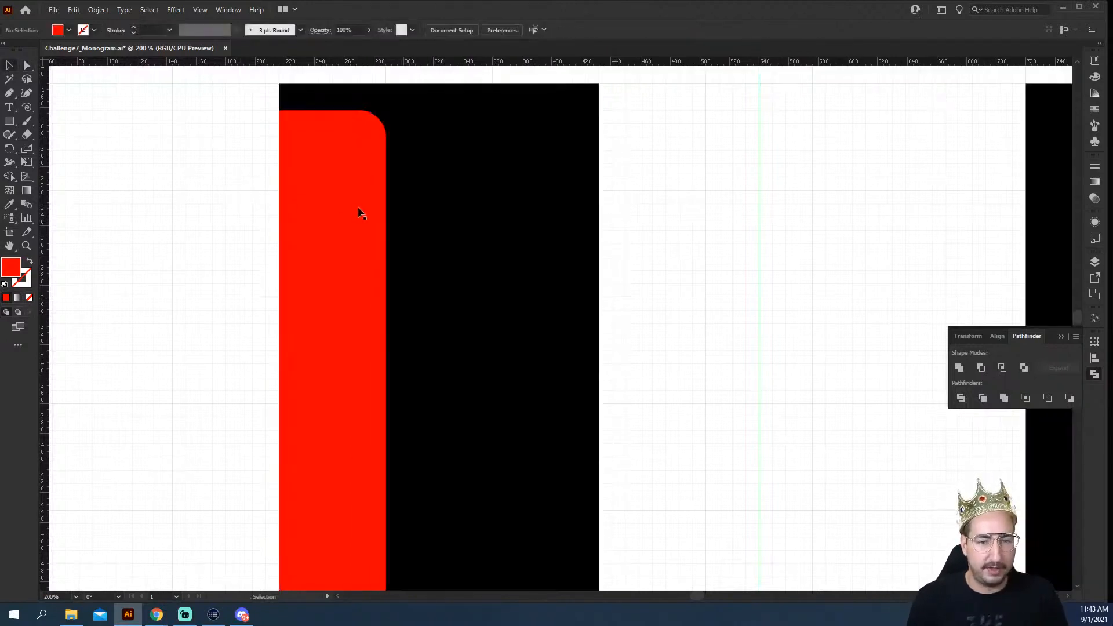
Step: Make a copy of the left stem's red bar rotated by 180°
click(359, 209)
key(r)
key(z)
alt+click(596, 309)
alt+click(593, 327)
alt+click(583, 360)
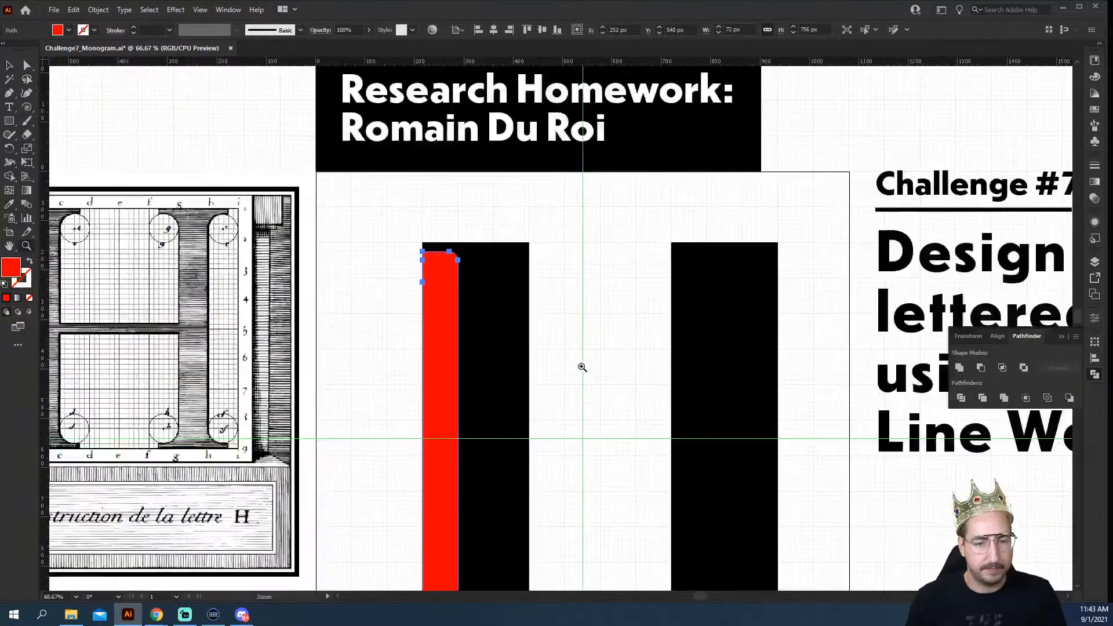
drag(584, 366, 499, 240)
key(r)
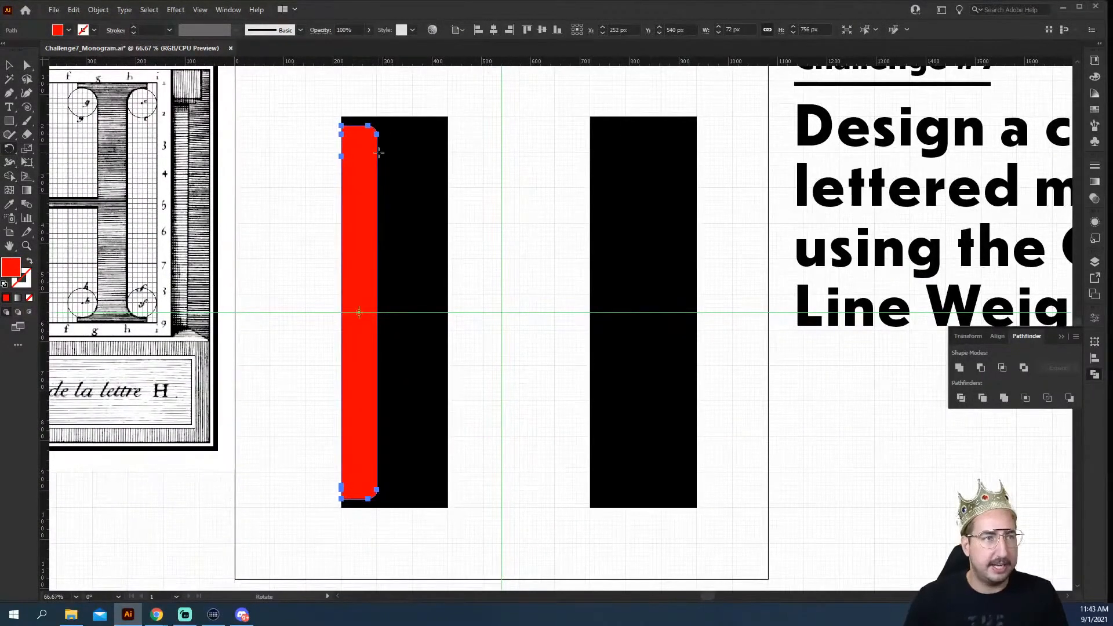
key(Return)
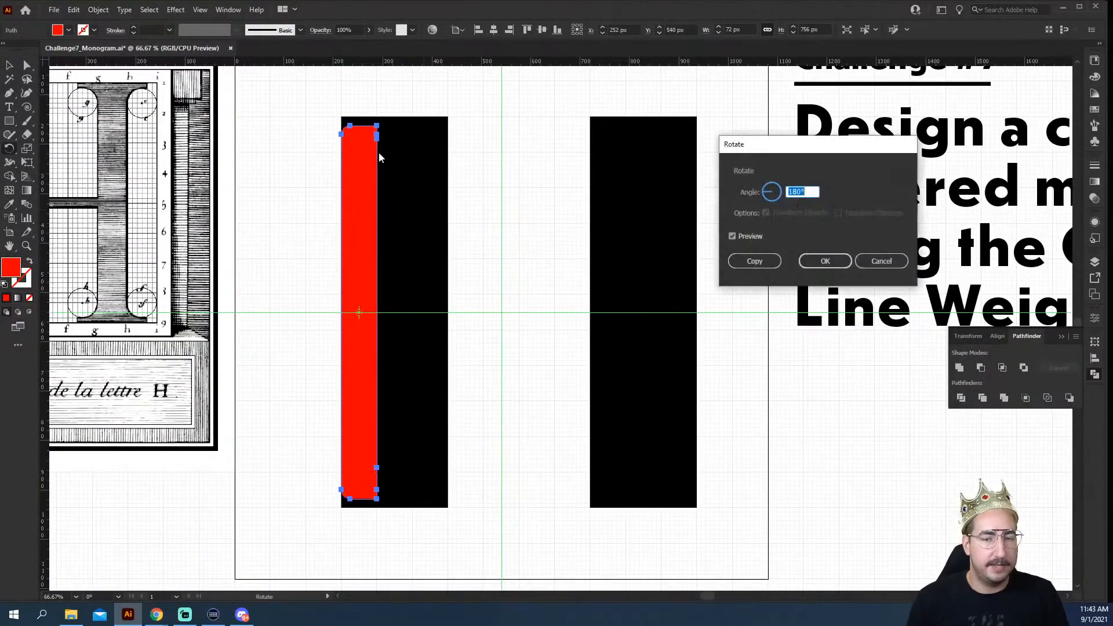
click(746, 262)
Step: Move the rotated bar against the left stem's right edge and duplicate both red bars onto the right stem
key(v)
drag(355, 184, 426, 183)
shift+click(366, 188)
drag(365, 202, 606, 206)
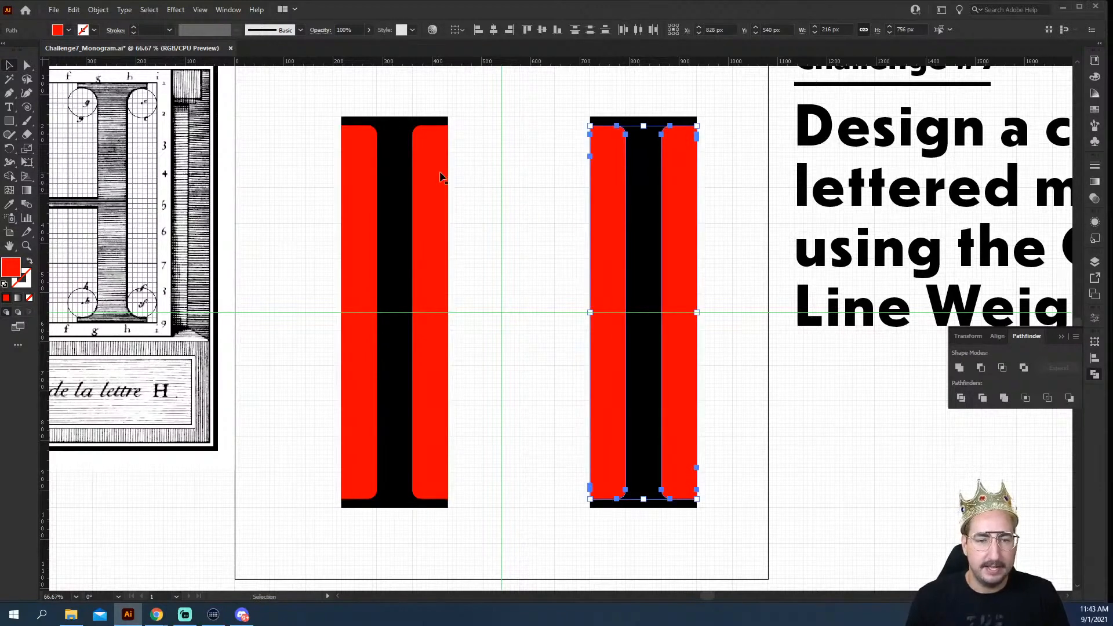
Step: Combine all four red bars on both stems into one compound path
shift+click(415, 175)
shift+click(365, 173)
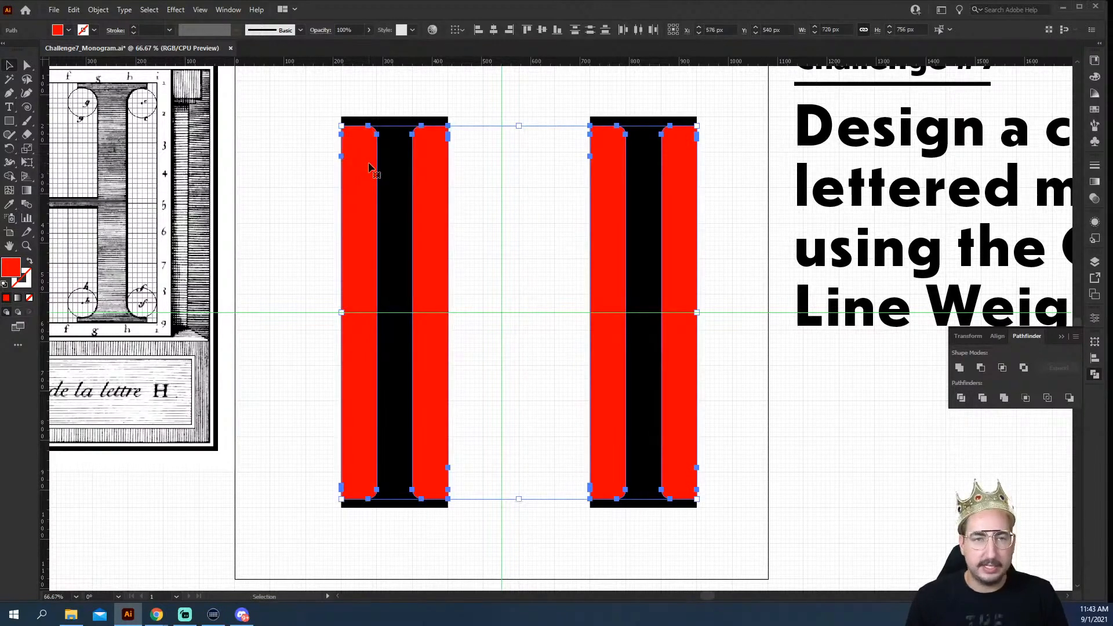
click(100, 10)
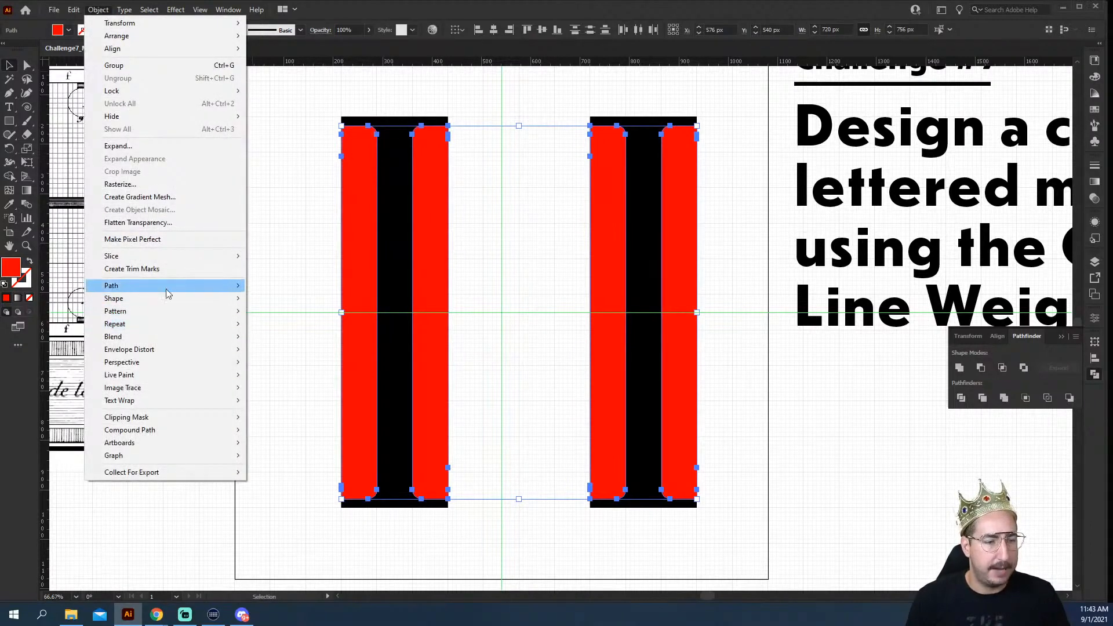
mouse_move(169, 288)
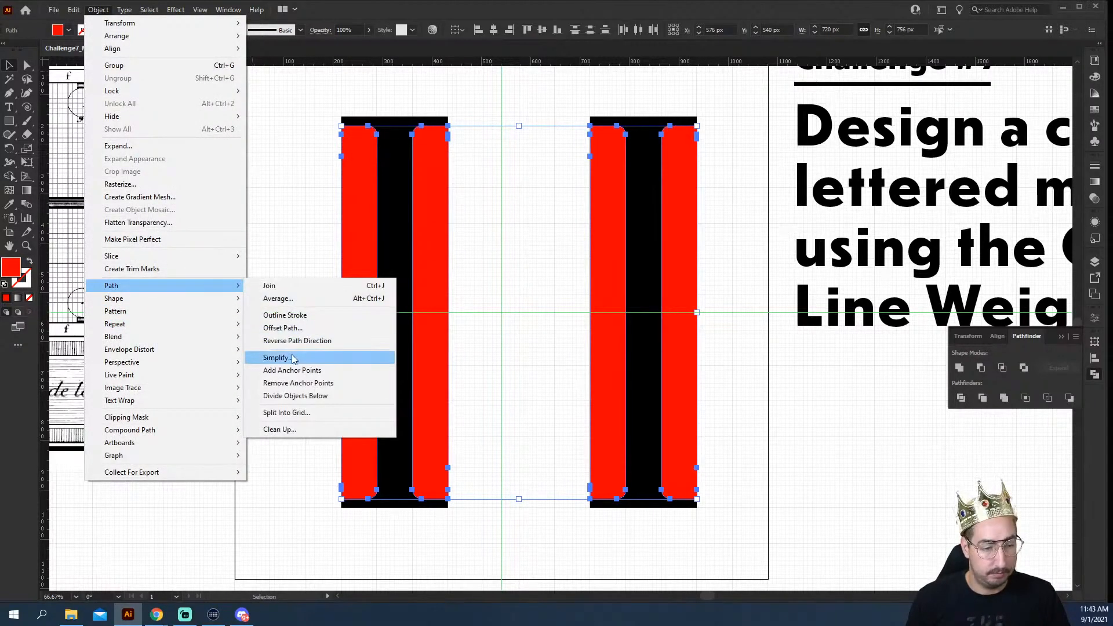
mouse_move(195, 436)
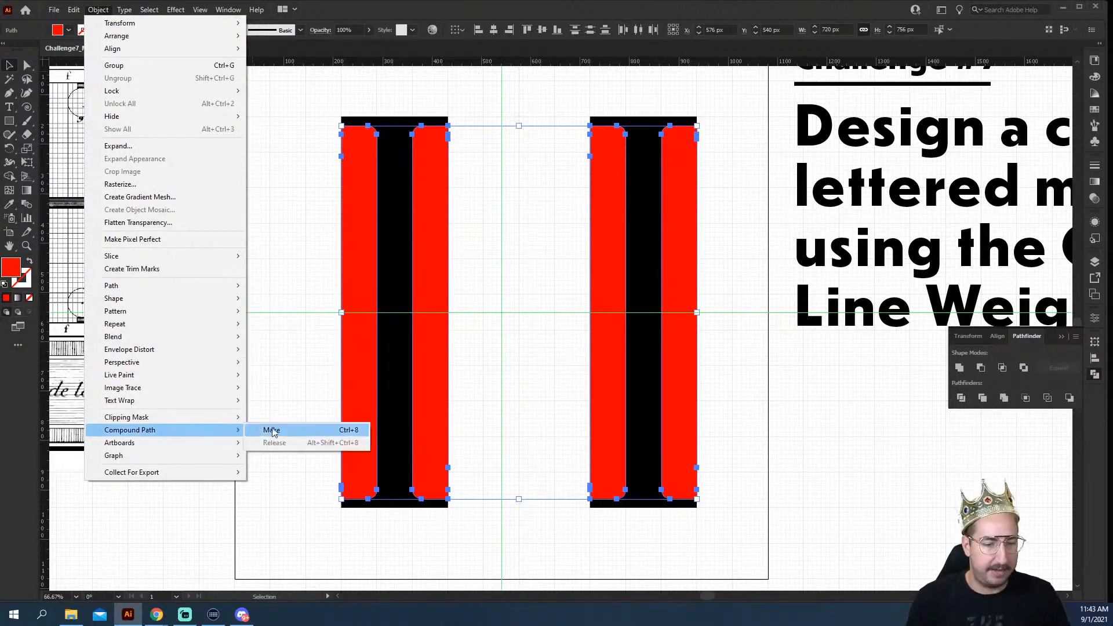
click(275, 427)
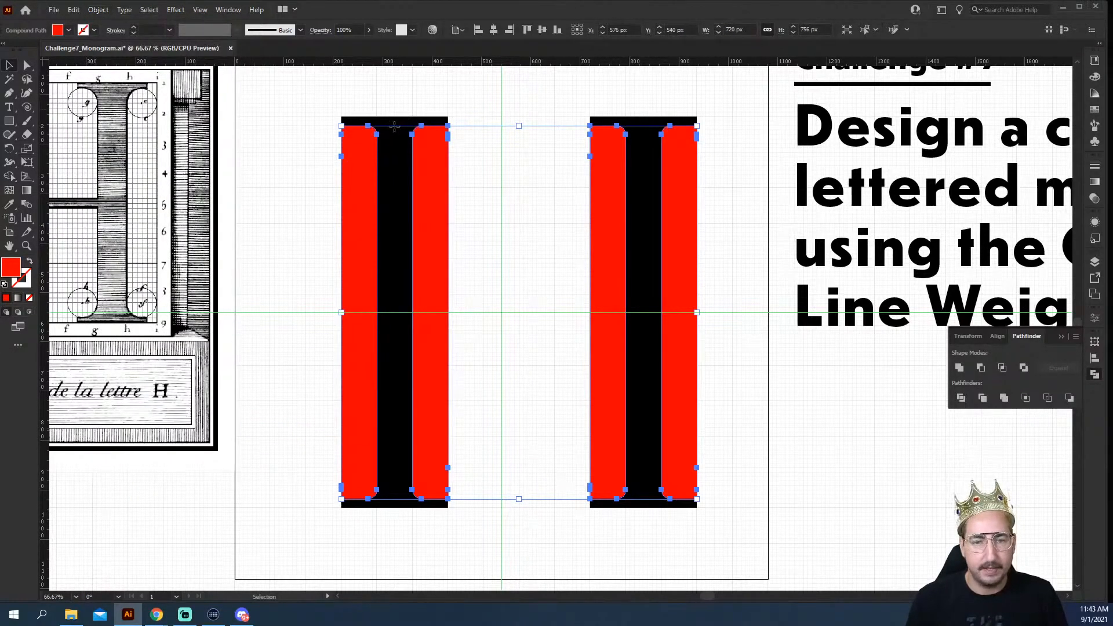
Step: Combine the two black stem rectangles into one compound path
click(401, 119)
shift+click(642, 134)
key(ctrl+8)
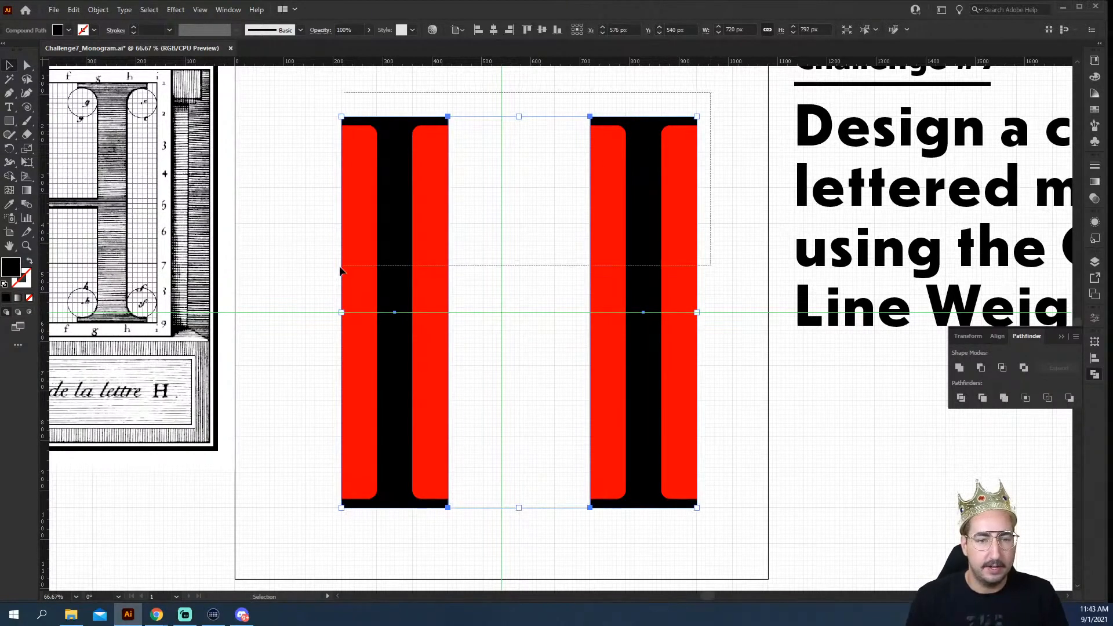
Step: Subtract the red compound path from the black stems with Minus Front, leaving serifed stems
drag(711, 92, 342, 266)
click(981, 368)
click(704, 214)
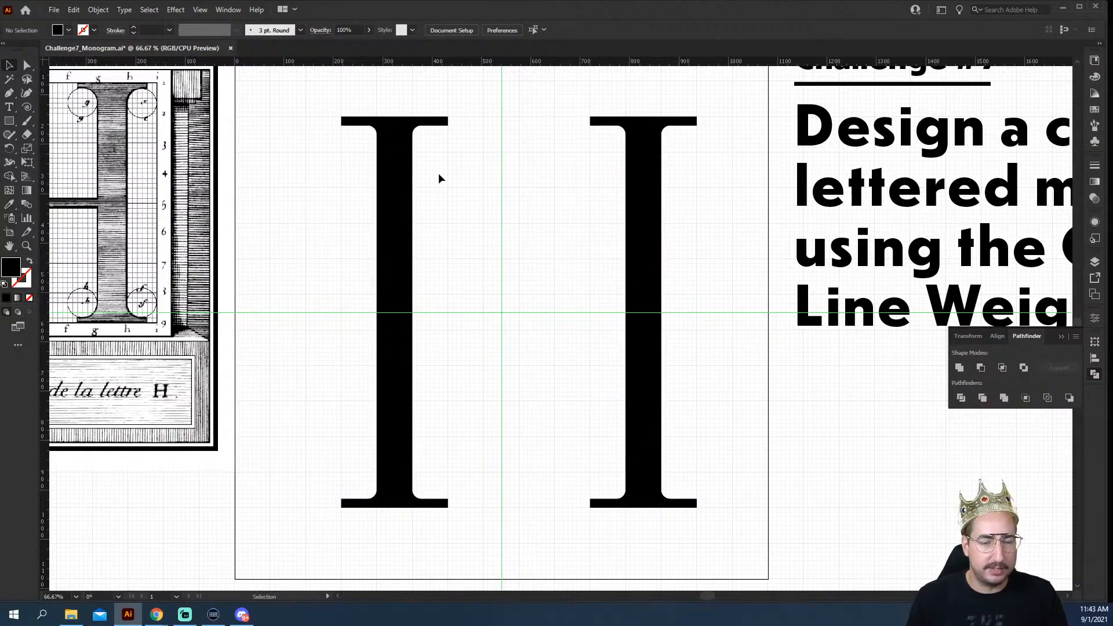
Step: Taper the left stem's serifs by nudging the top serif's lower outer corners up and the bottom serif's upper outer corners down
key(a)
click(448, 125)
shift+click(342, 125)
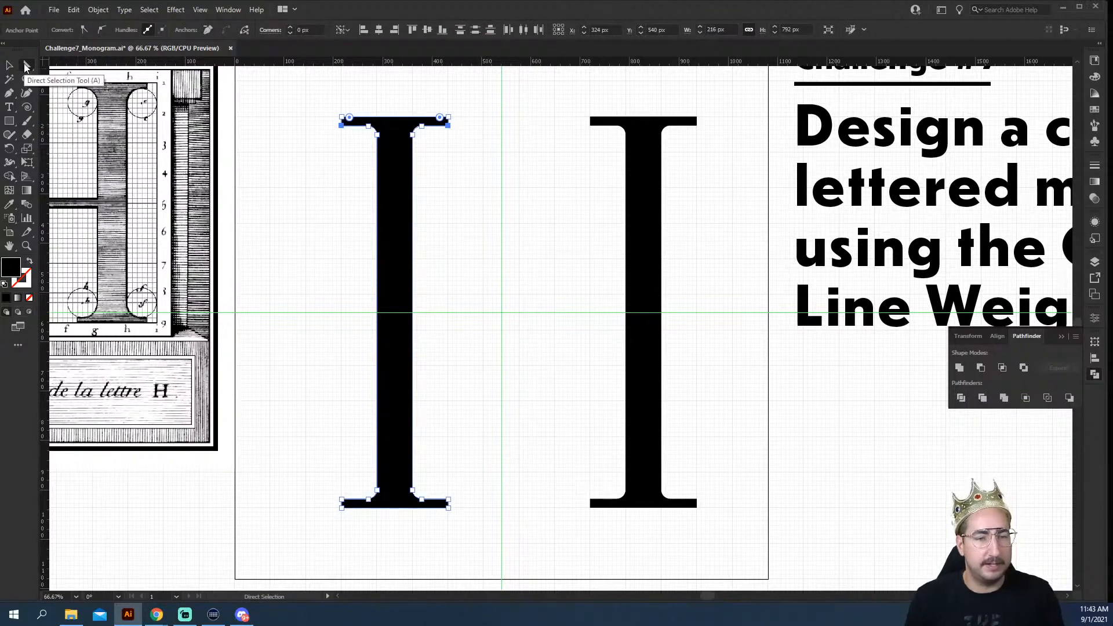
click(293, 182)
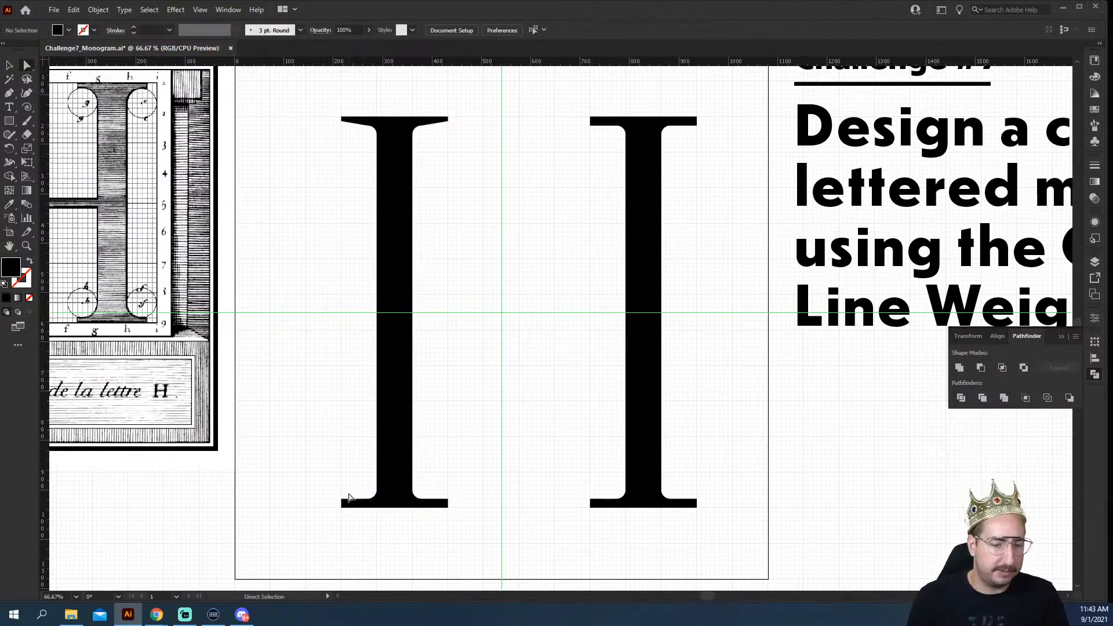
click(340, 499)
shift+click(449, 500)
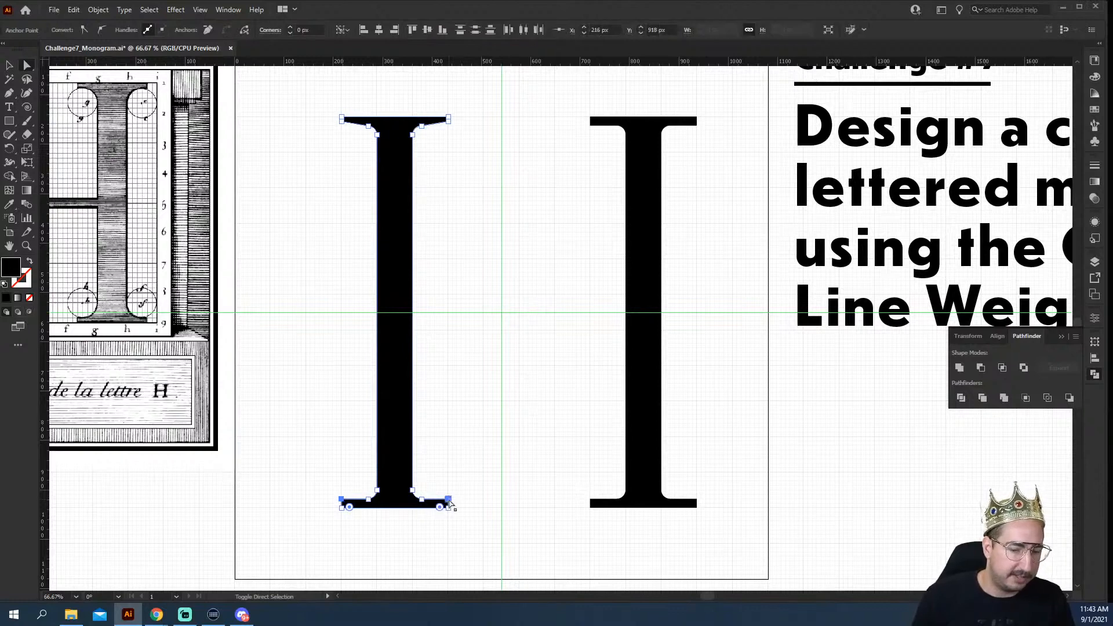
key(Down)
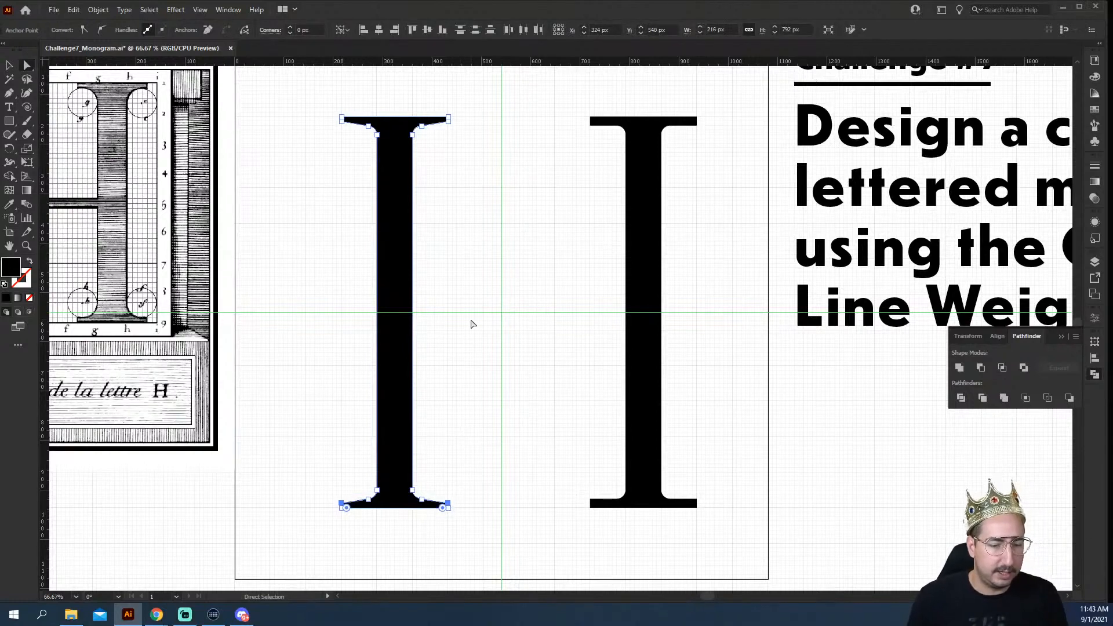
Step: Taper the right stem's serifs the same way, nudging the top serif's lower outer corners up and the bottom serif's upper ones down
click(590, 121)
shift+click(697, 122)
key(Up)
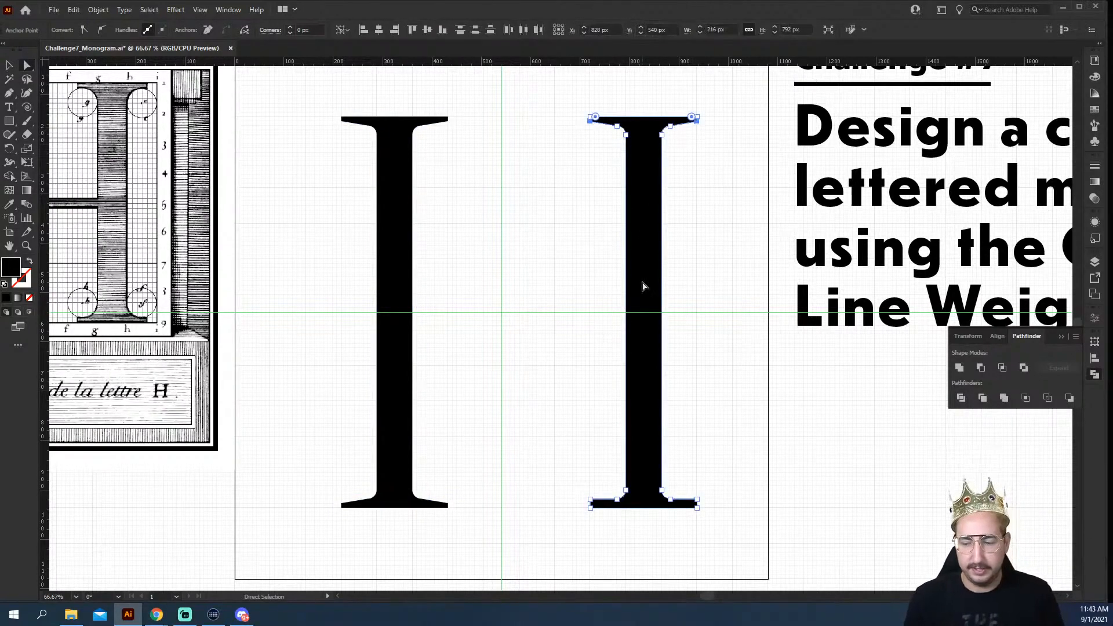
scroll(644, 286, down, 4)
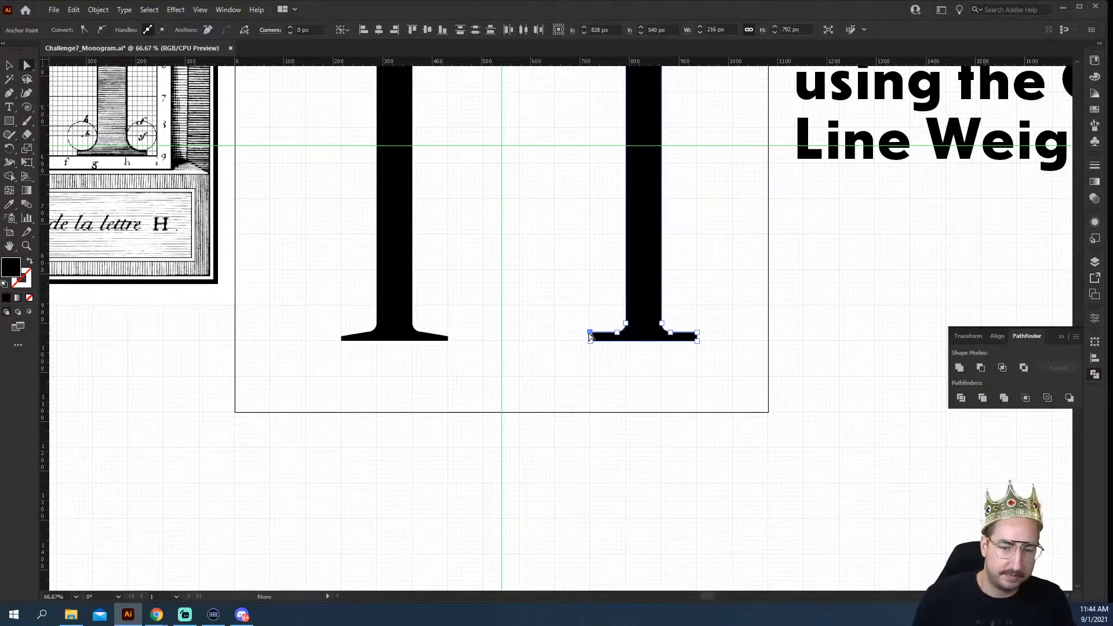
click(590, 334)
shift+click(698, 332)
key(Down)
click(717, 268)
Step: Examine the tapered foot serif of the left stem up close and compare both finished stems
scroll(551, 312, up, 2)
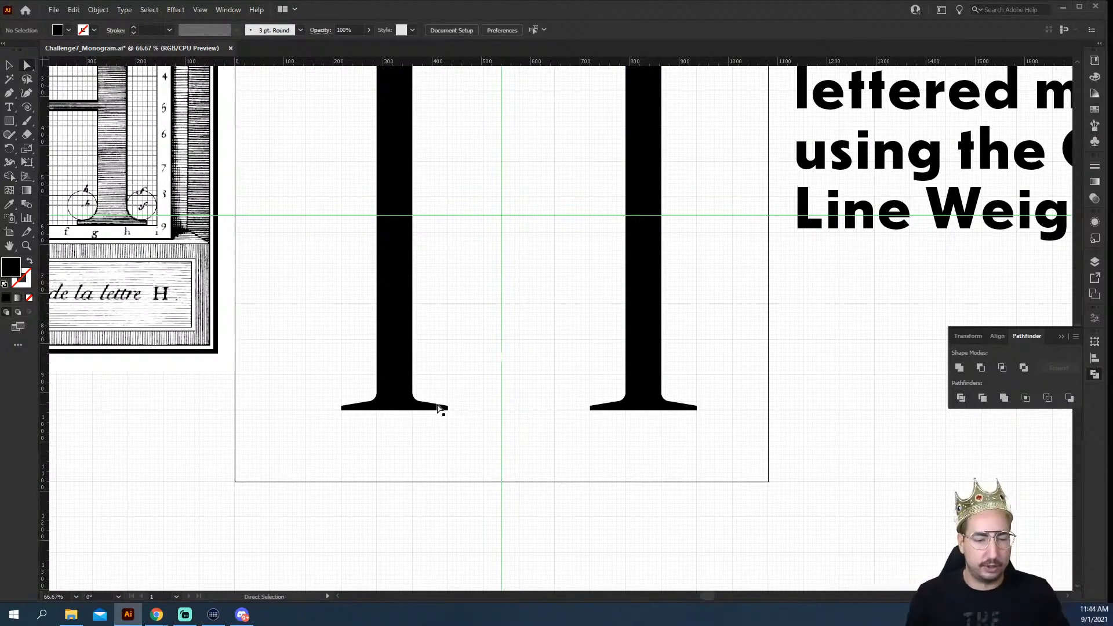
key(z)
drag(455, 423, 506, 392)
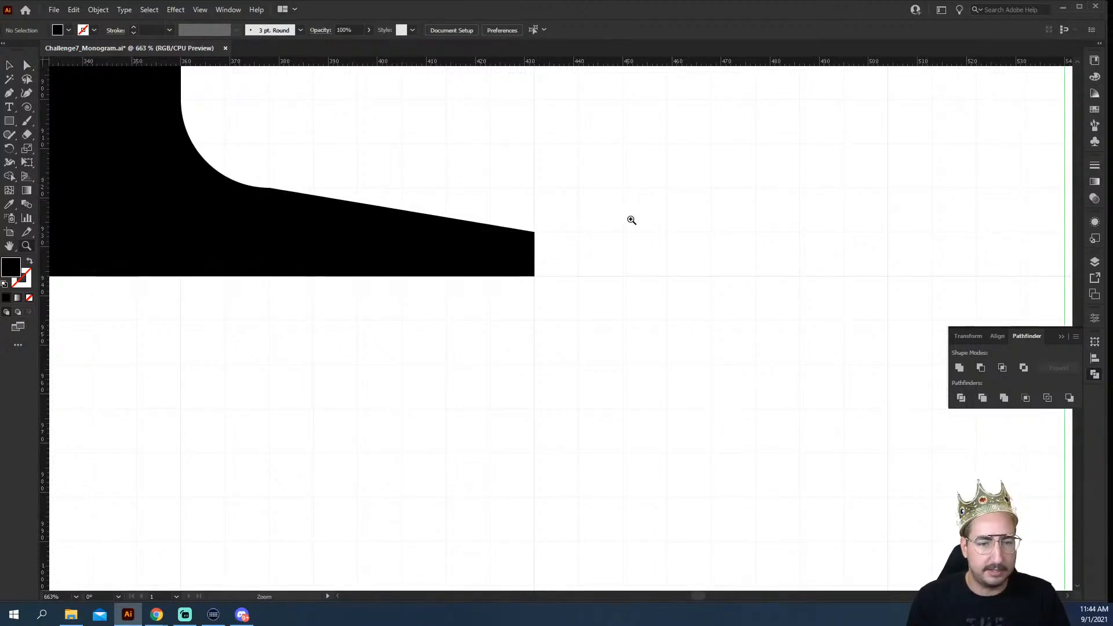
alt+click(604, 253)
alt+click(601, 255)
alt+click(580, 271)
alt+click(581, 271)
alt+click(580, 271)
alt+click(581, 271)
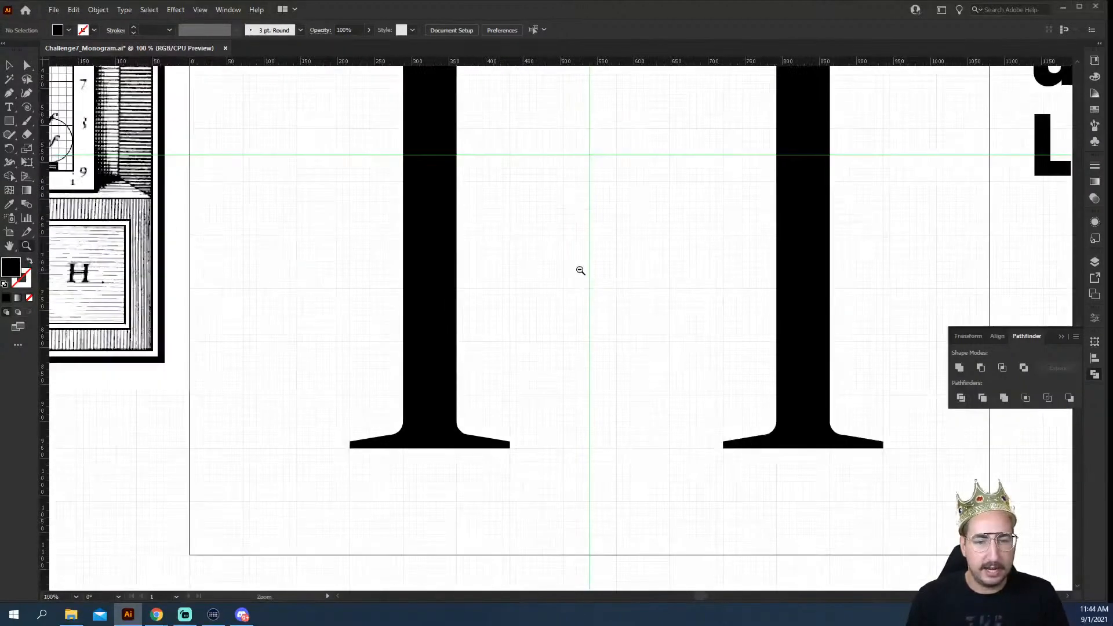
alt+click(580, 271)
alt+click(593, 297)
drag(603, 303, 552, 297)
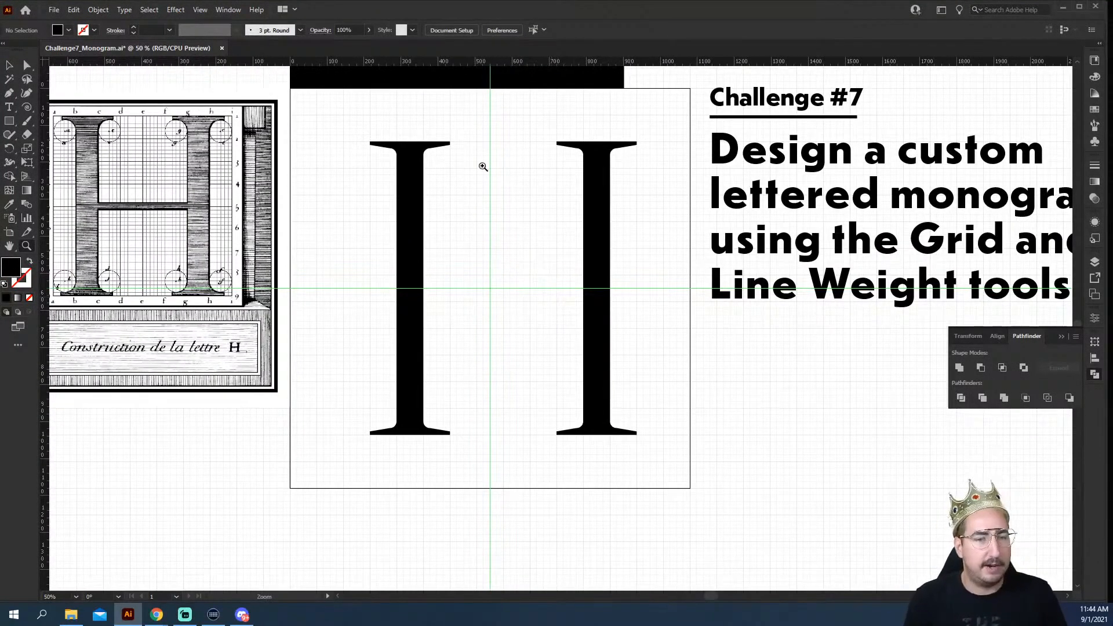
Step: Draw a 27 × 36 px black rectangle centred on the horizontal guide, overlapping the left stem's right edge
key(m)
key(a)
click(10, 120)
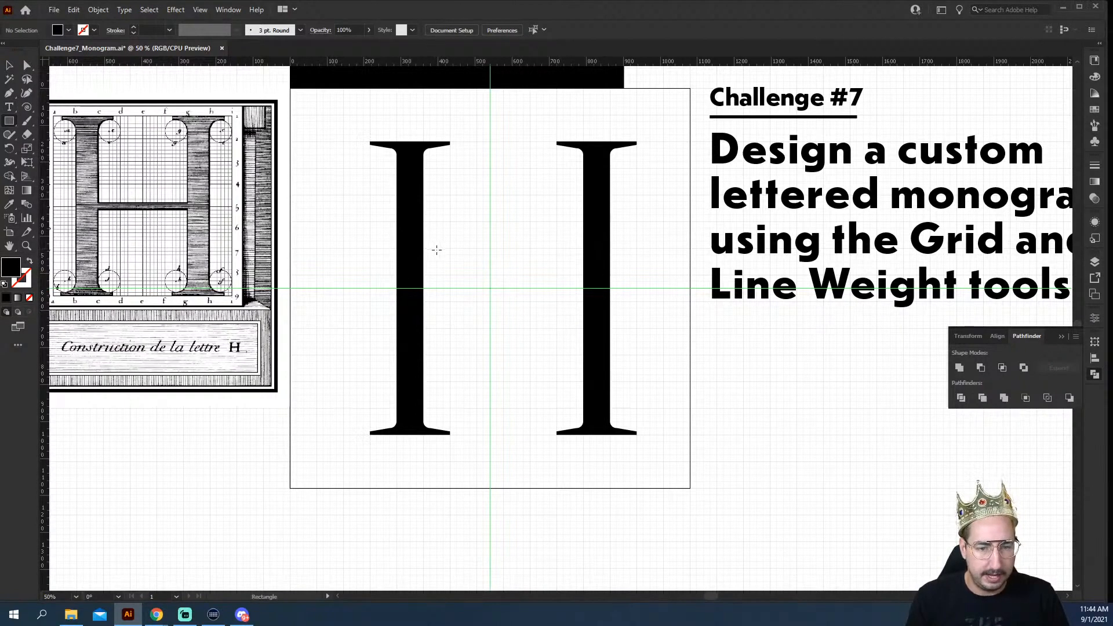
drag(444, 255, 424, 287)
key(v)
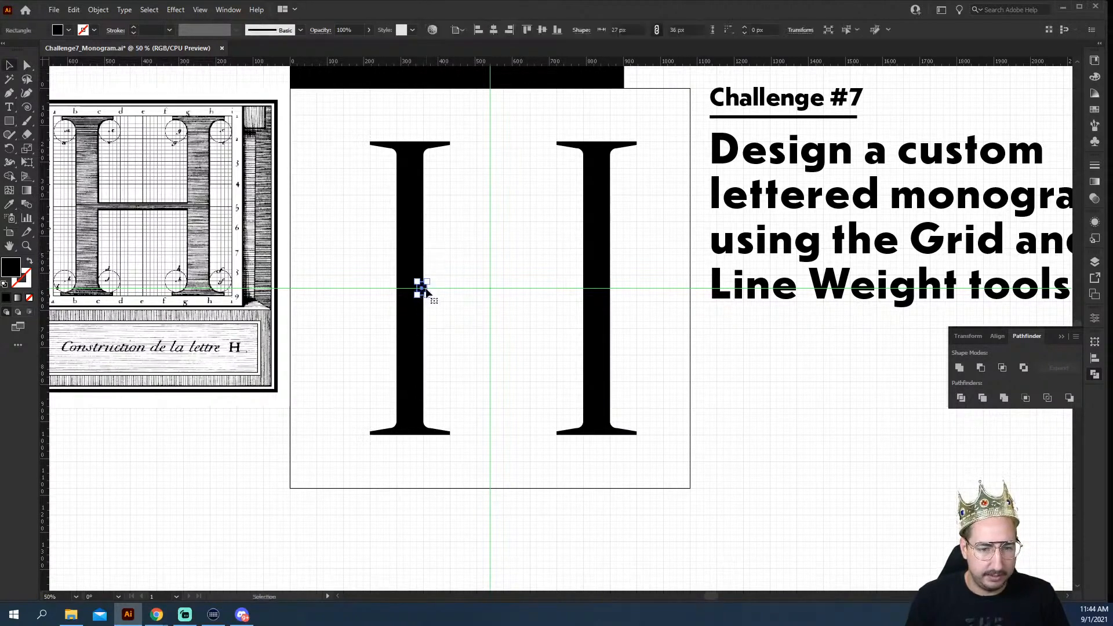
Step: Stretch the small rectangle to 468 px wide so it forms a crossbar reaching into the right stem
key(z)
click(518, 294)
click(553, 299)
drag(491, 277, 373, 219)
key(v)
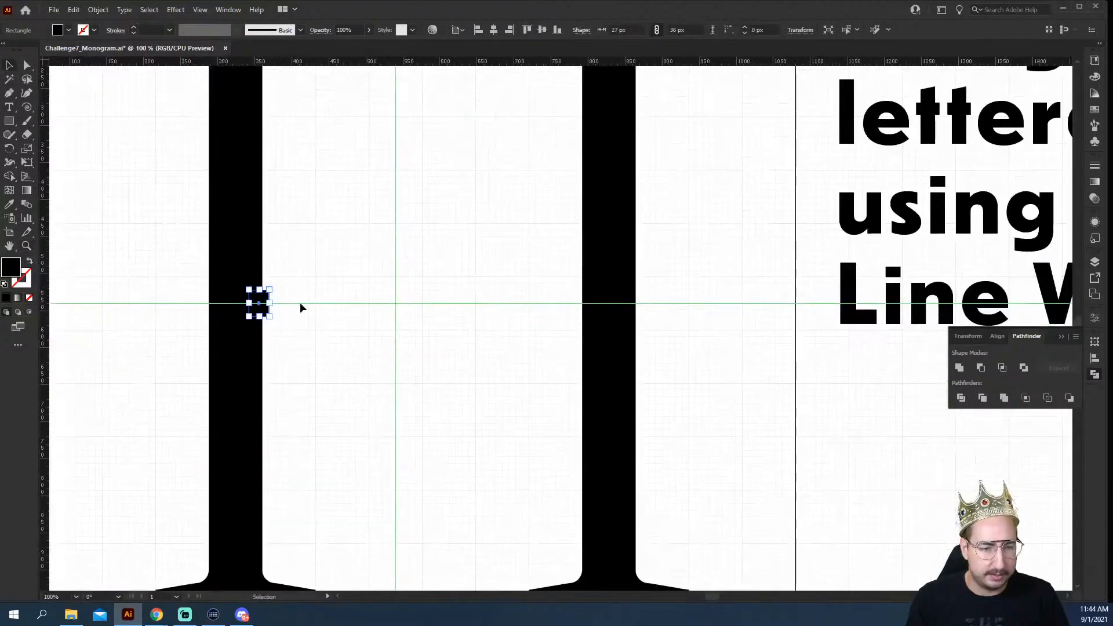
drag(269, 304, 582, 304)
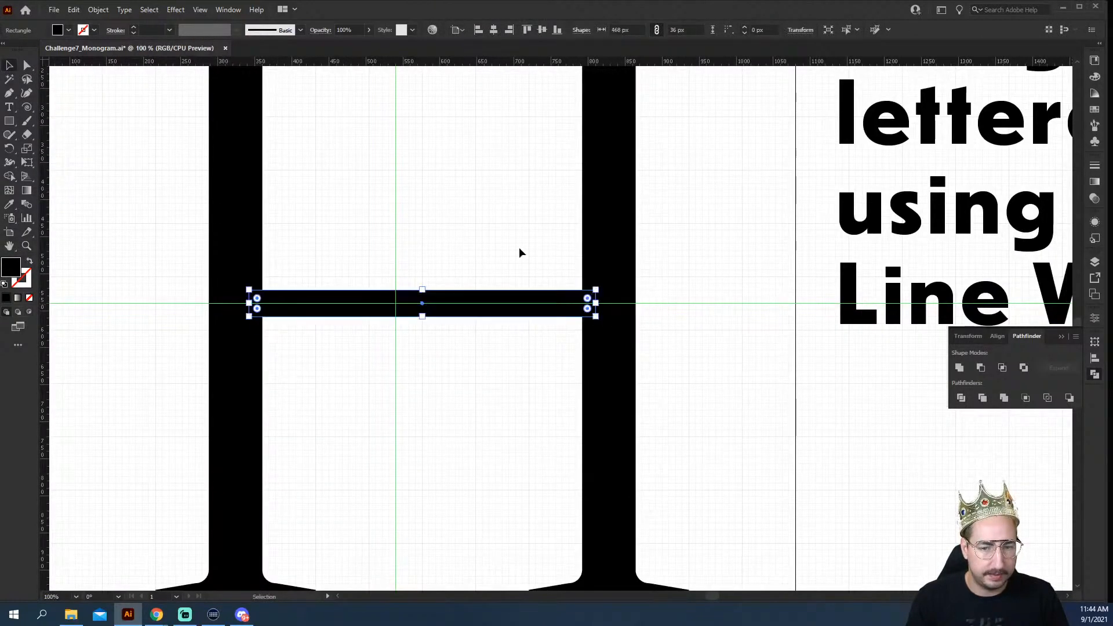
click(532, 256)
Step: Draw a 36 × 126 px black rectangle above the crossbar with its right edge on the vertical guide
key(z)
alt+click(535, 273)
alt+click(536, 272)
scroll(569, 241, down, 5)
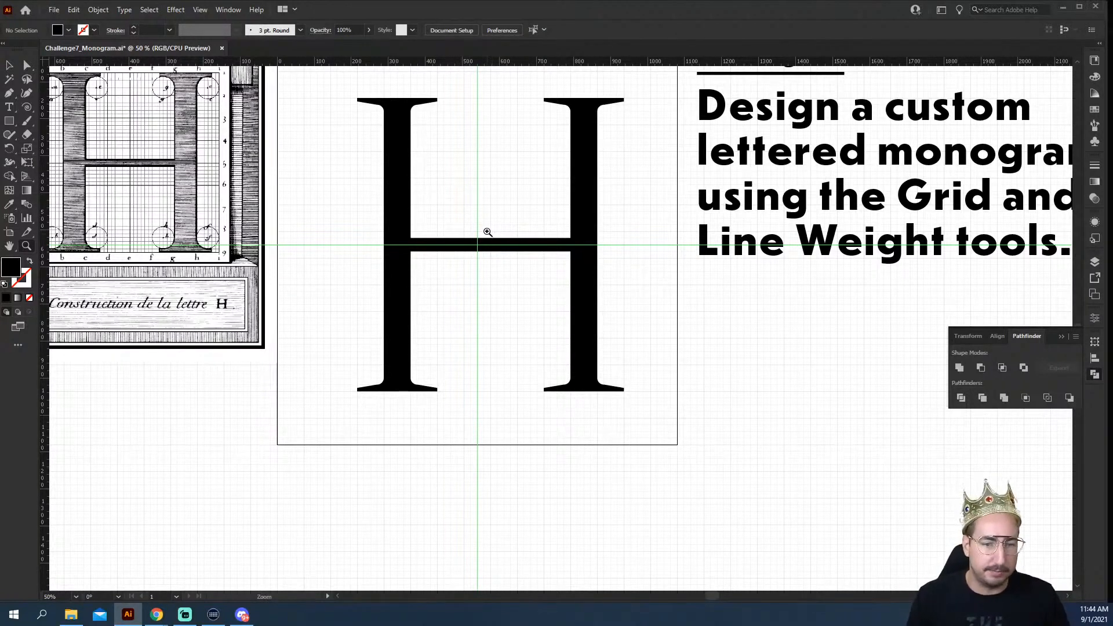
key(m)
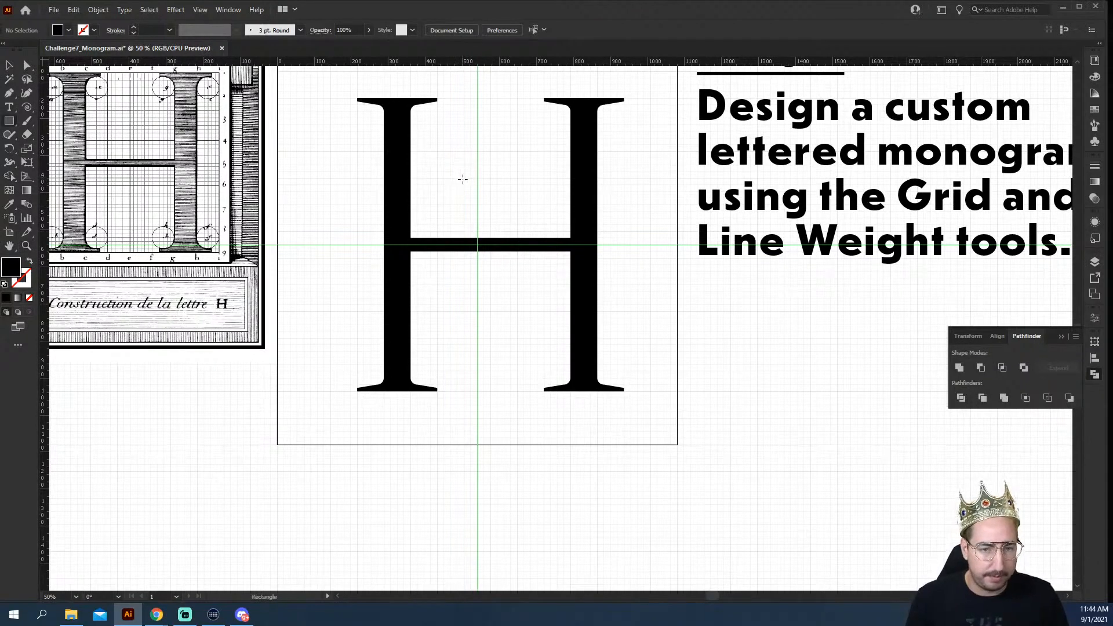
drag(464, 179, 477, 225)
key(v)
Step: Shift the rectangle's bottom edge down and left past the crossbar to form a slanted stroke
scroll(471, 226, up, 2)
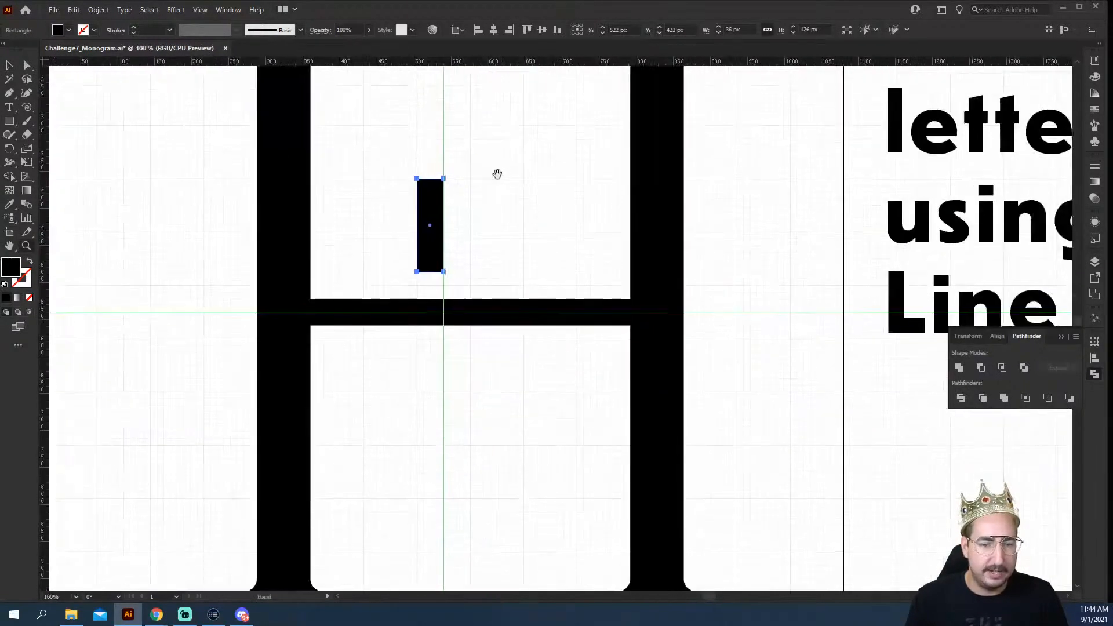
drag(431, 275, 388, 398)
key(a)
click(497, 216)
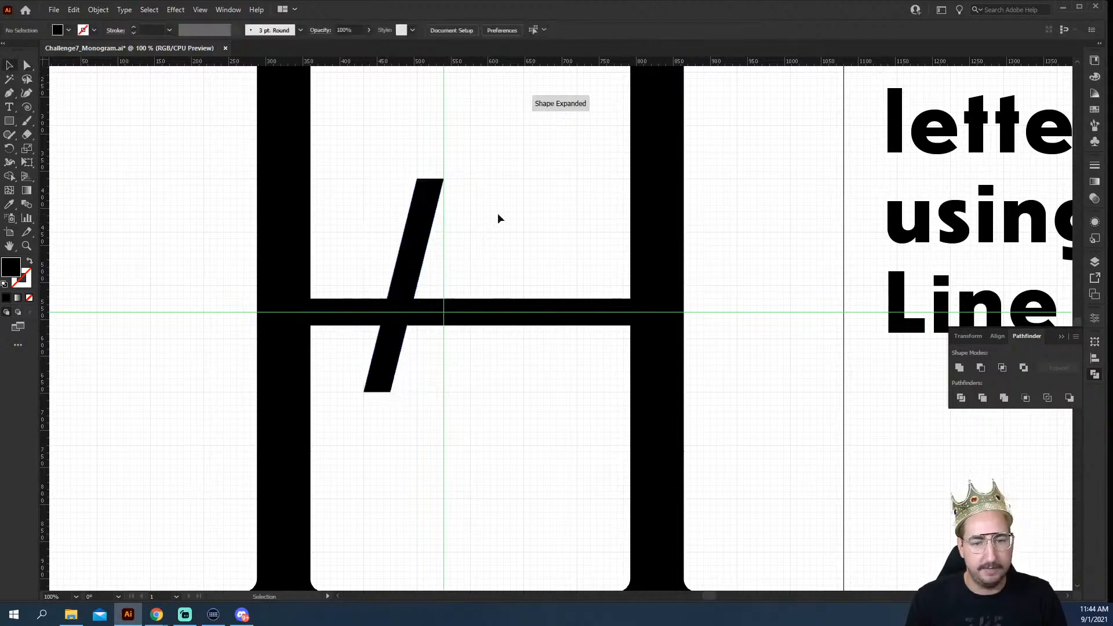
Step: Select the whole H with its slanted stroke and move it off the artboard, below the reference engraving
drag(462, 242, 528, 202)
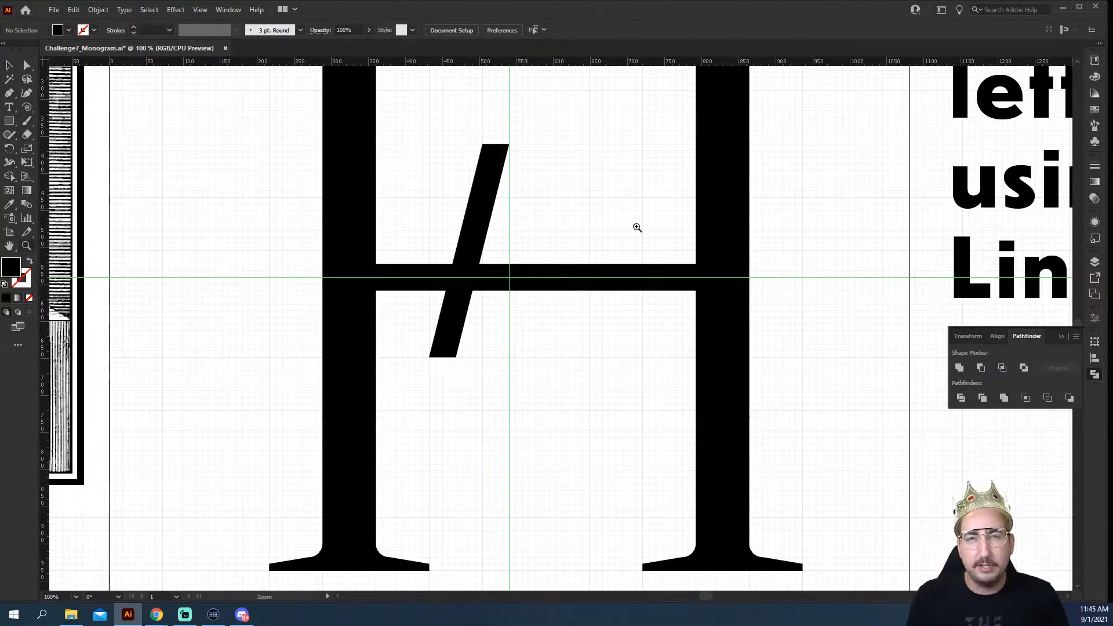
key(ctrl+minus)
key(ctrl+minus)
drag(585, 256, 619, 219)
key(v)
drag(359, 121, 606, 437)
drag(597, 431, 852, 180)
drag(840, 100, 363, 401)
drag(732, 201, 423, 454)
drag(493, 318, 531, 348)
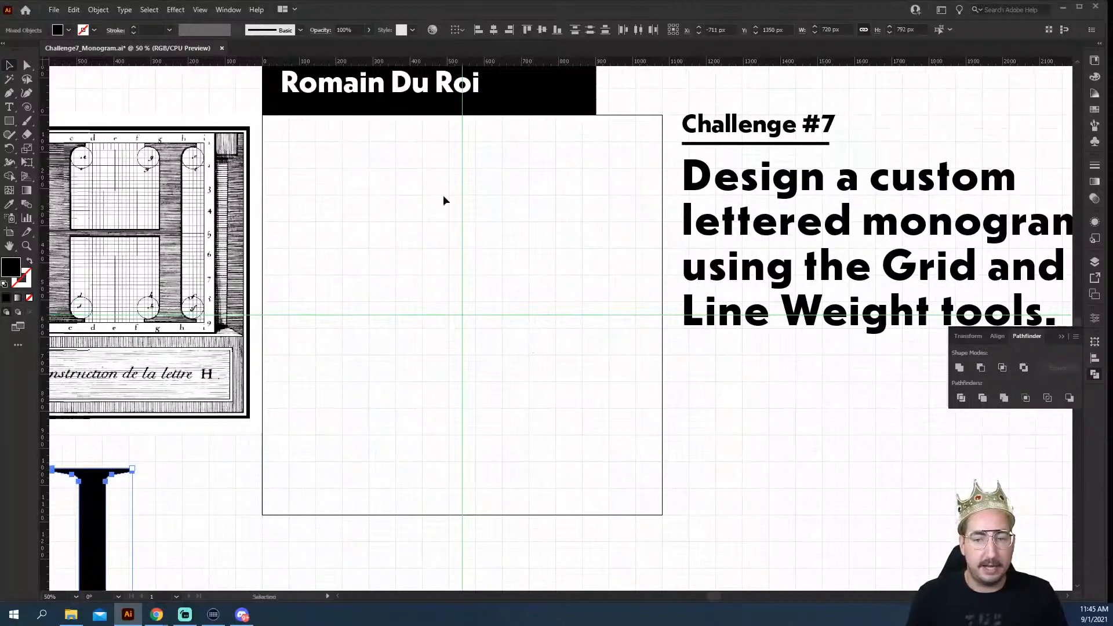
Step: Draw a vertical line 792 px long at X 288 px on the empty artboard with the Line Segment tool
drag(451, 211, 473, 184)
key(p)
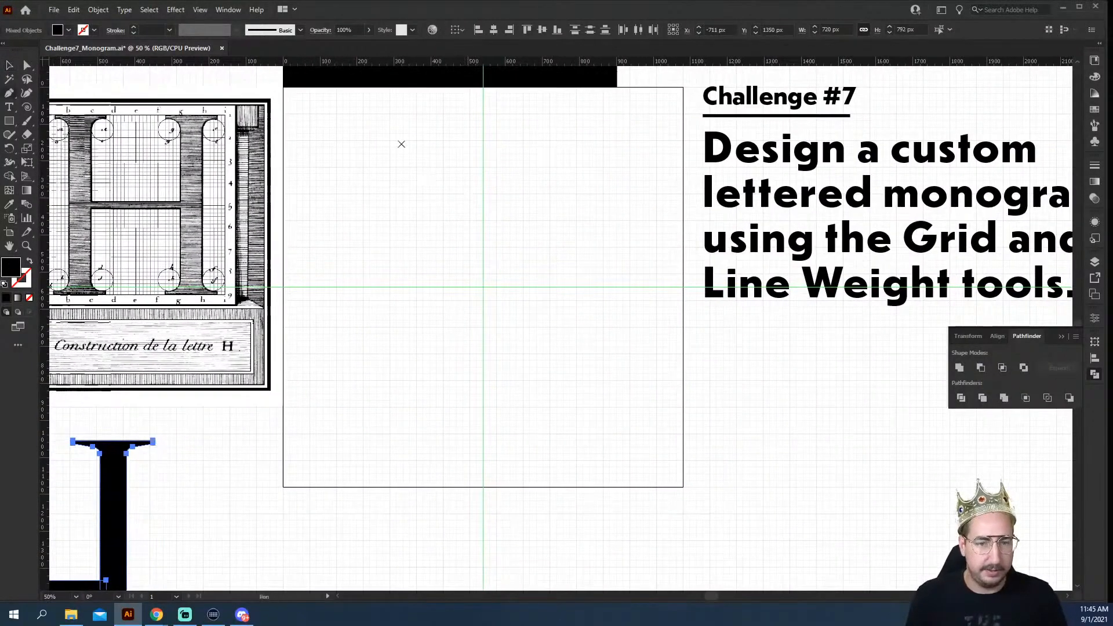
key(a)
click(27, 106)
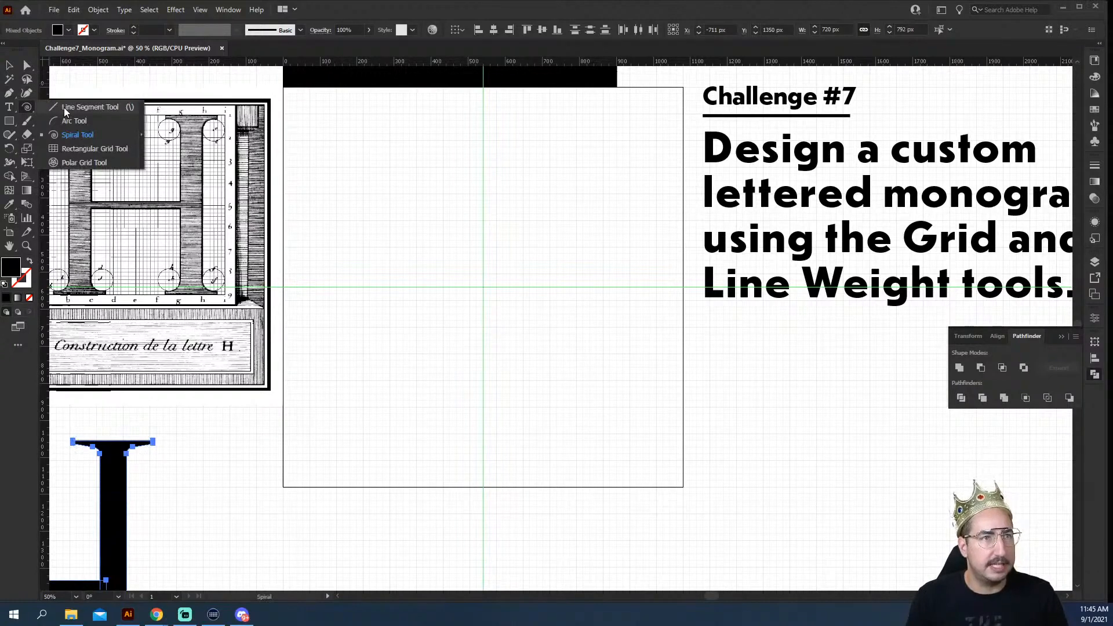
click(64, 109)
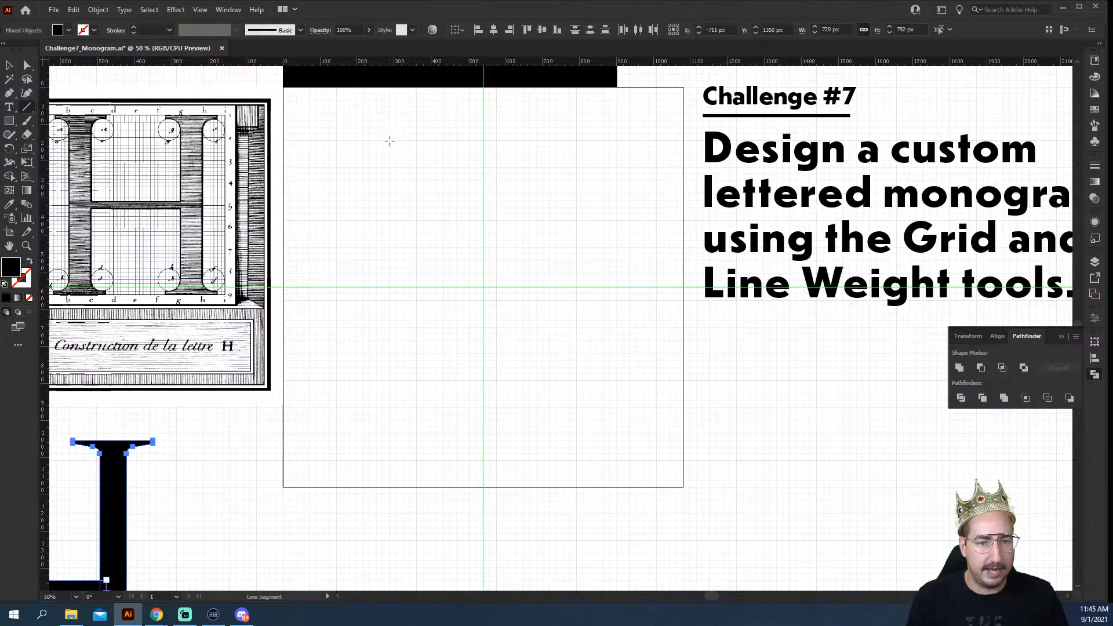
drag(389, 141, 392, 433)
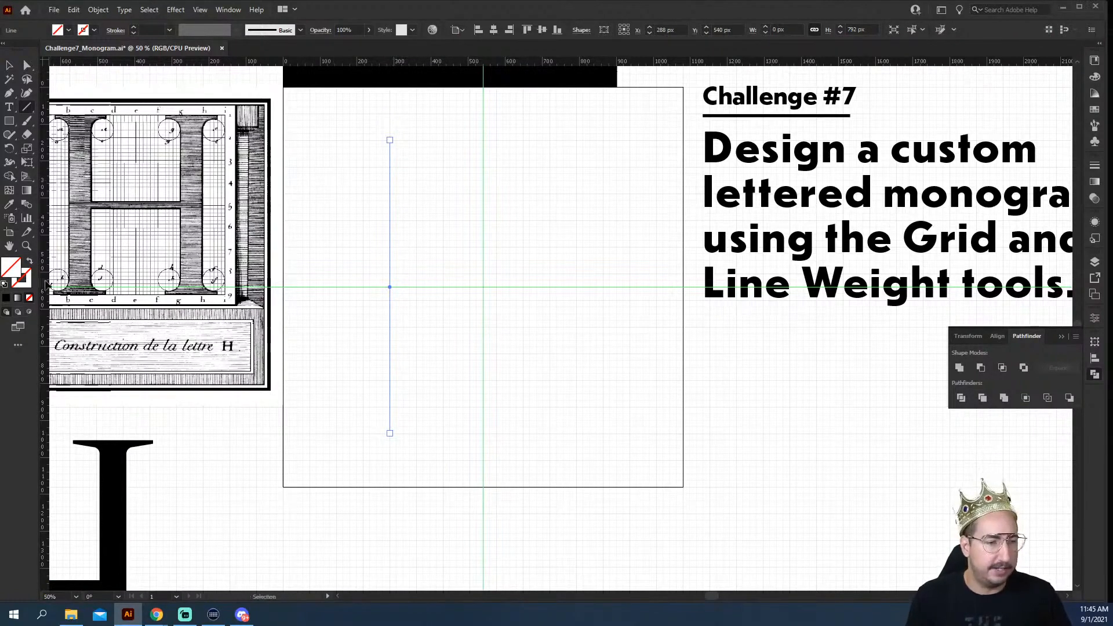
Step: Give the vertical line on the artboard a black stroke 20 pt thick
click(27, 286)
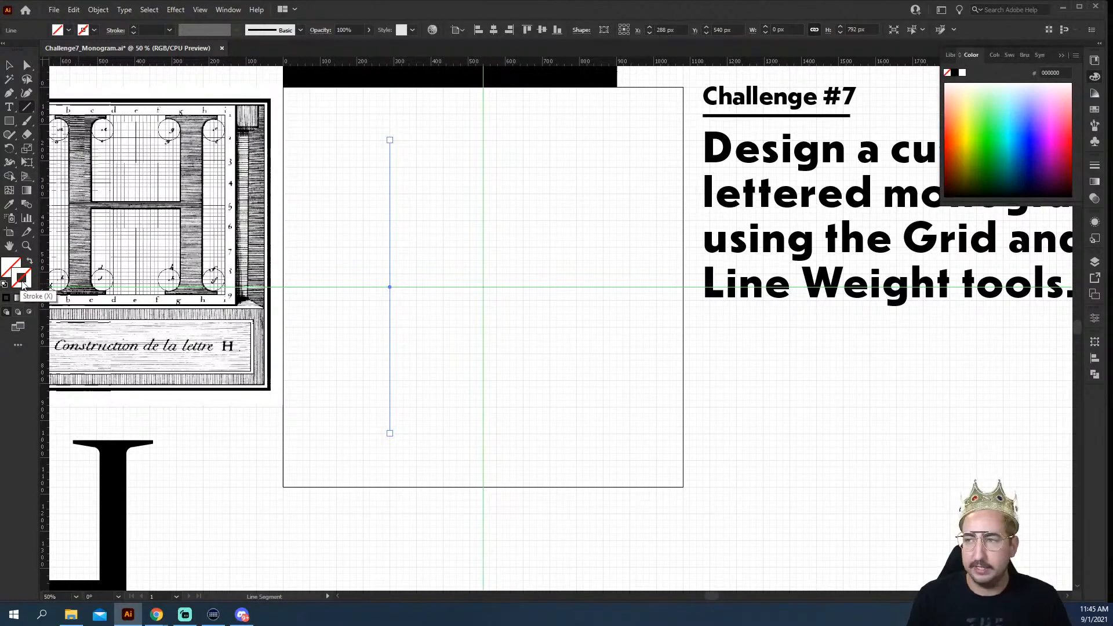
click(955, 73)
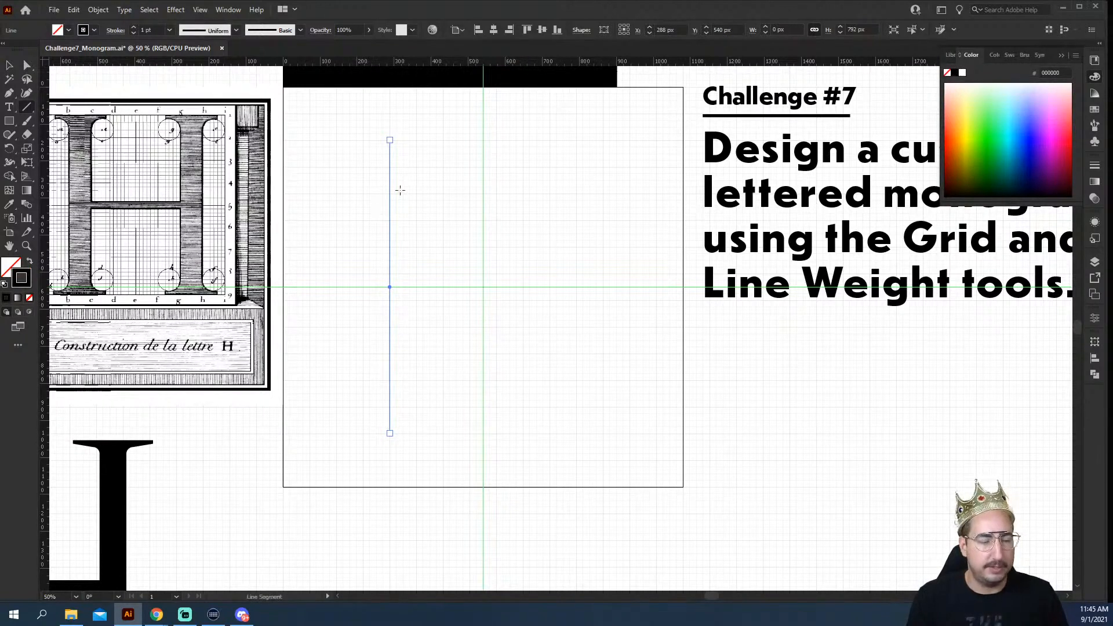
click(170, 30)
click(185, 258)
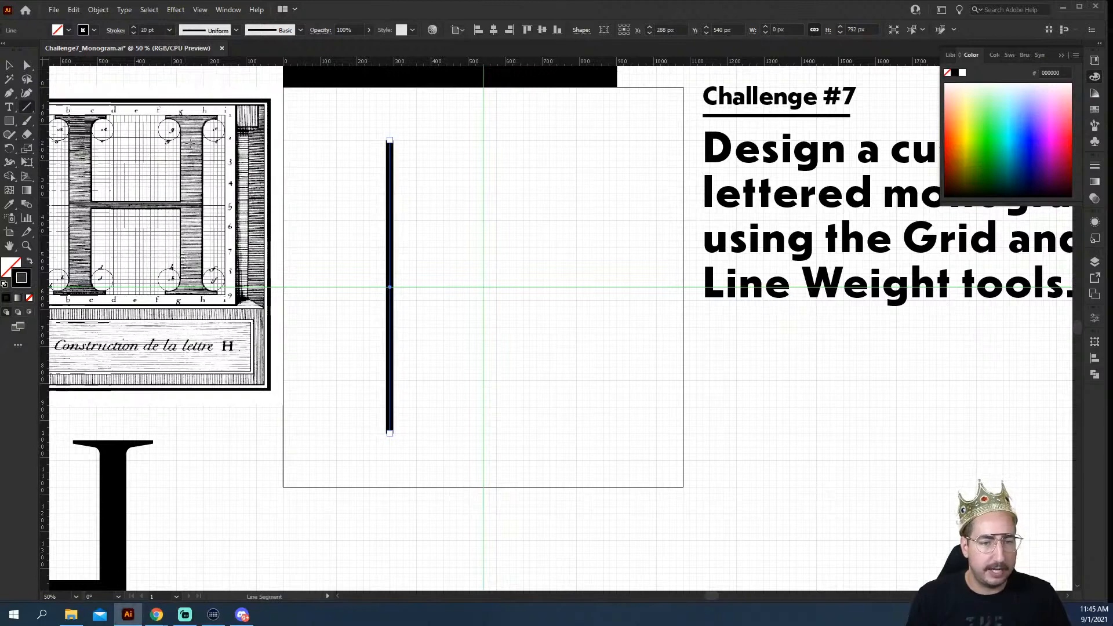
click(9, 64)
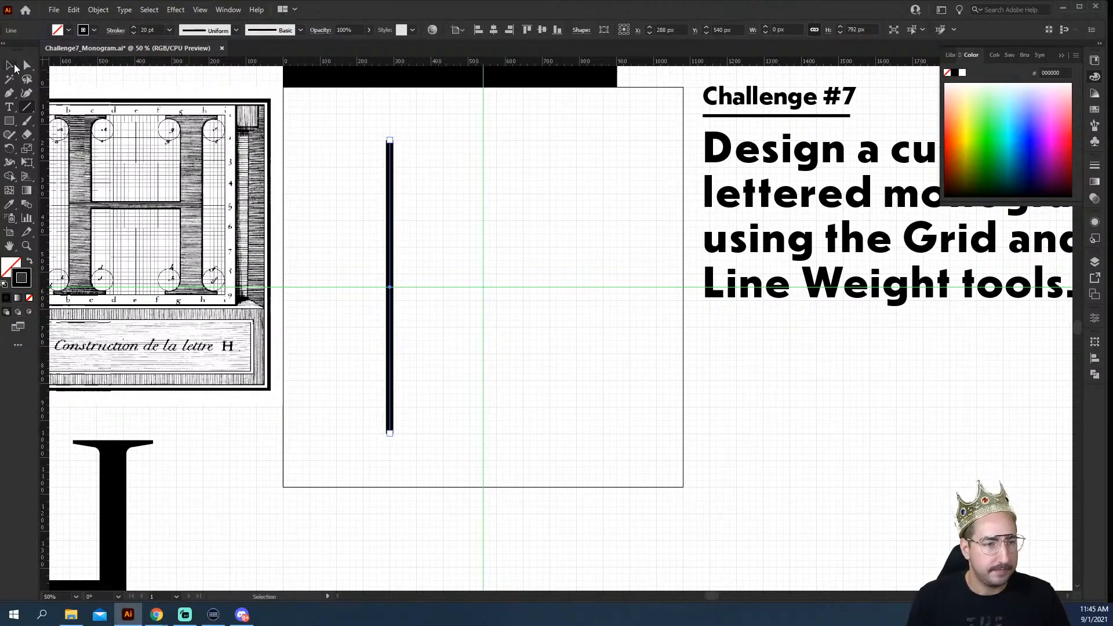
click(418, 276)
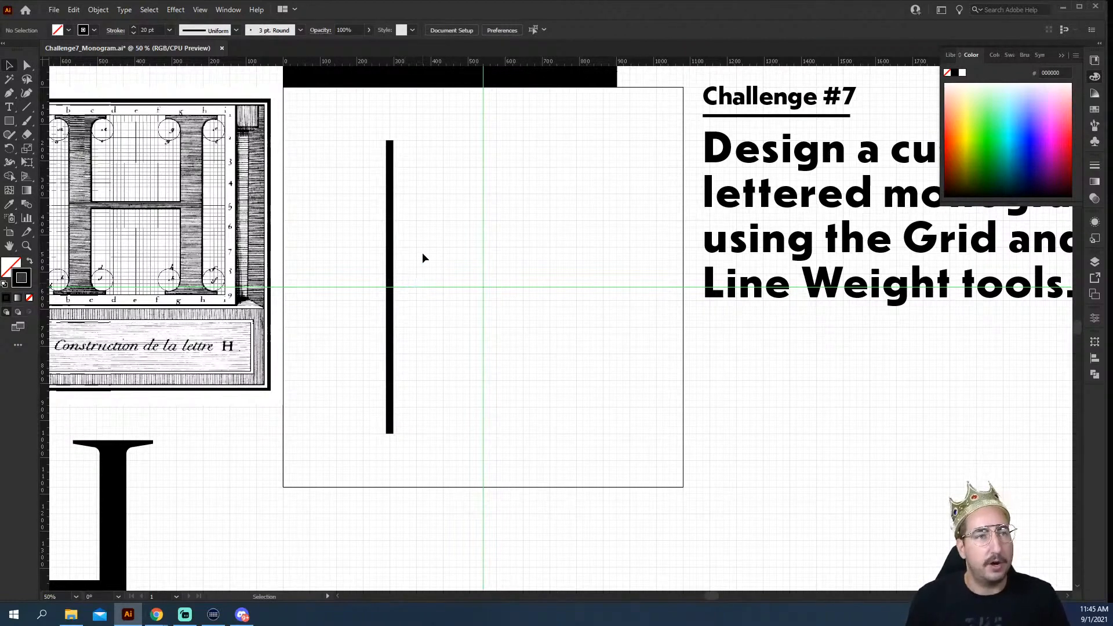
Step: Widen the vertical line's top end symmetrically to about 143 pt with the Width tool, tapering the stem downward
drag(433, 227, 340, 284)
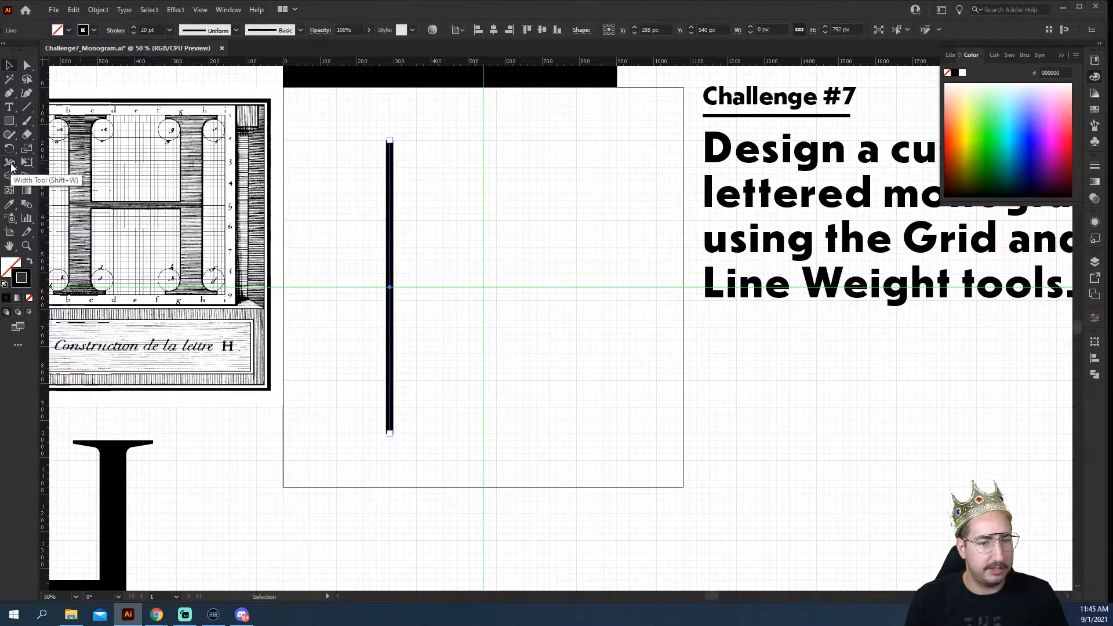
click(438, 208)
key(z)
click(500, 251)
key(v)
key(ctrl+equal)
drag(462, 177, 293, 256)
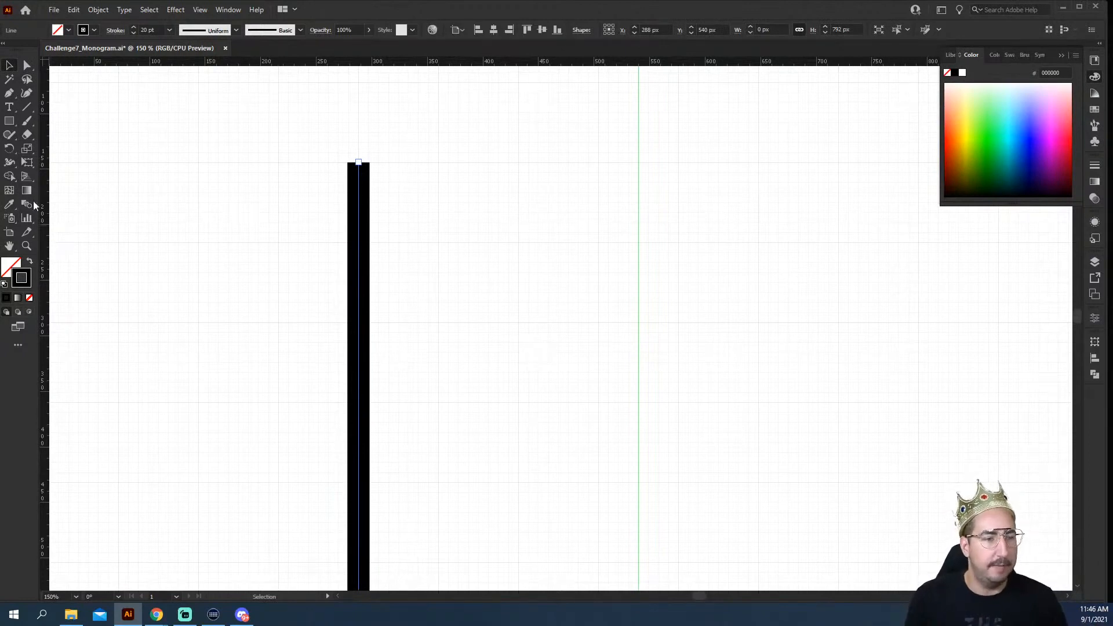
click(8, 164)
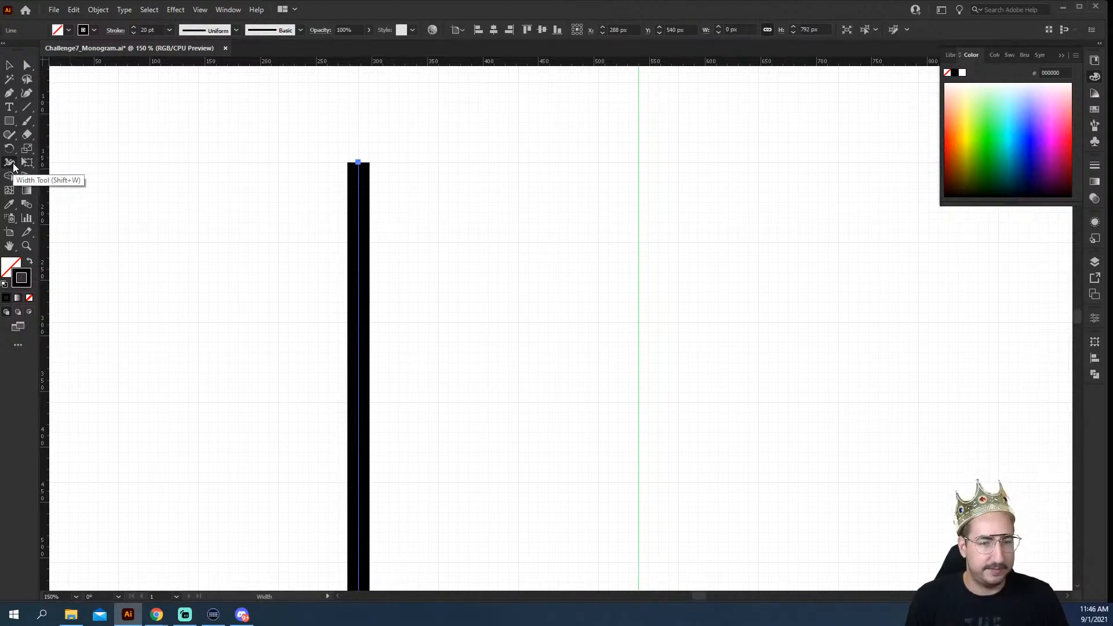
click(10, 163)
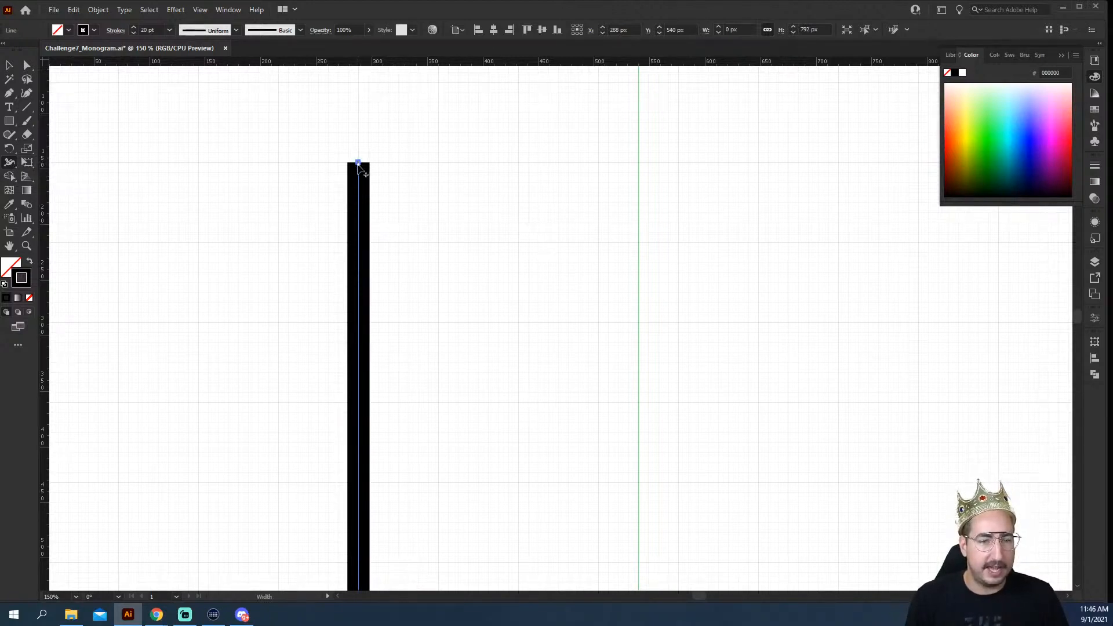
drag(360, 165, 439, 165)
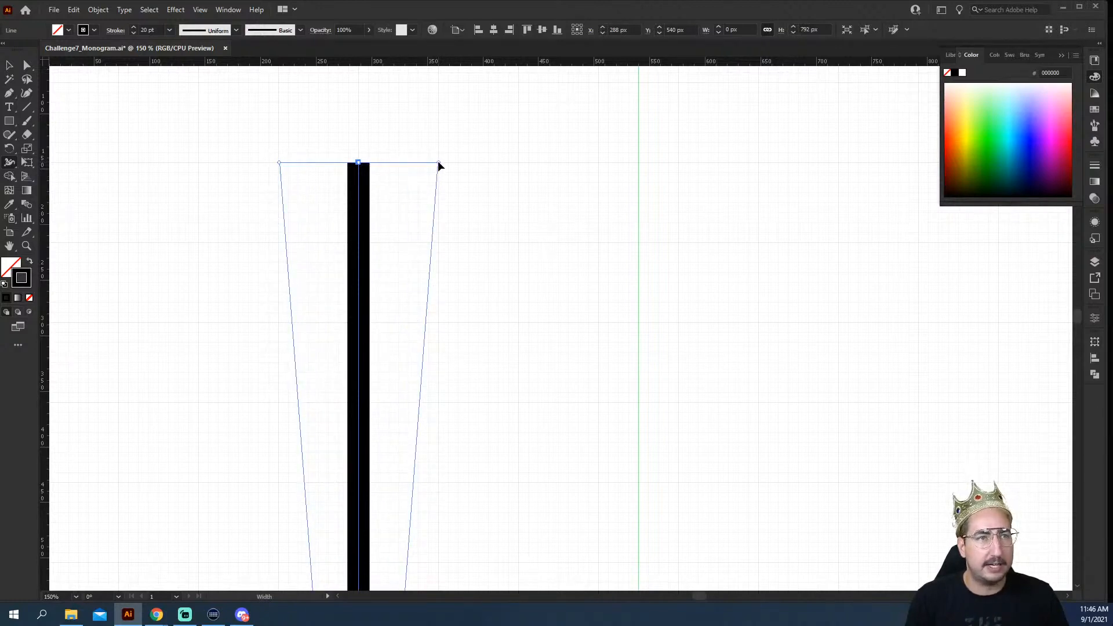
drag(437, 161, 437, 162)
Step: Add a width point where the stem crosses the horizontal guide and set its width to about 72 px
scroll(374, 304, down, 2)
scroll(374, 304, down, 5)
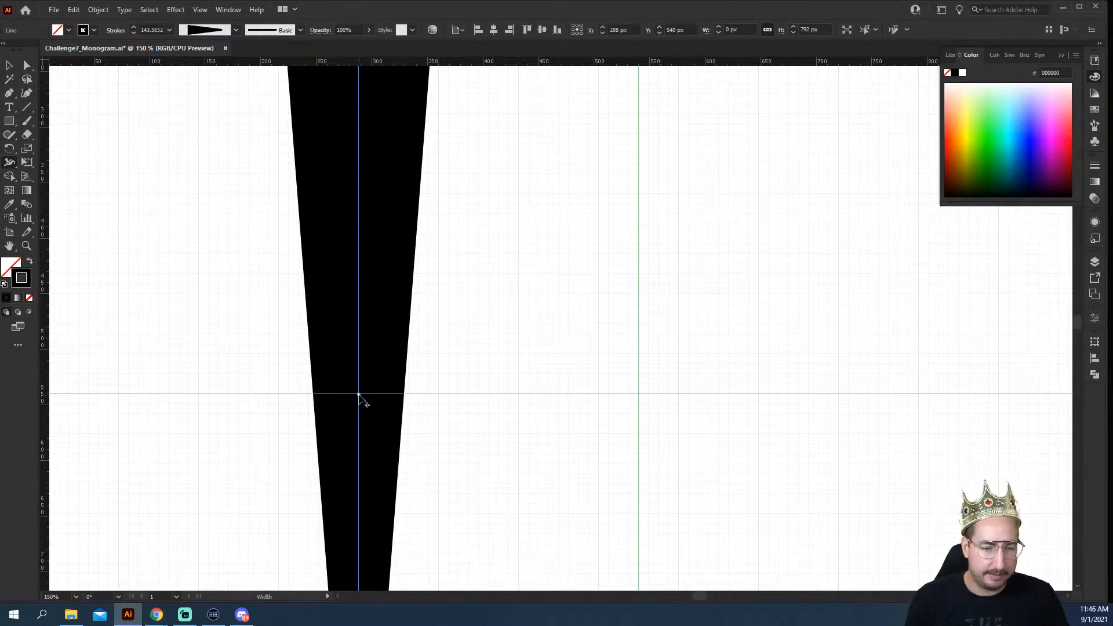
drag(359, 394, 378, 395)
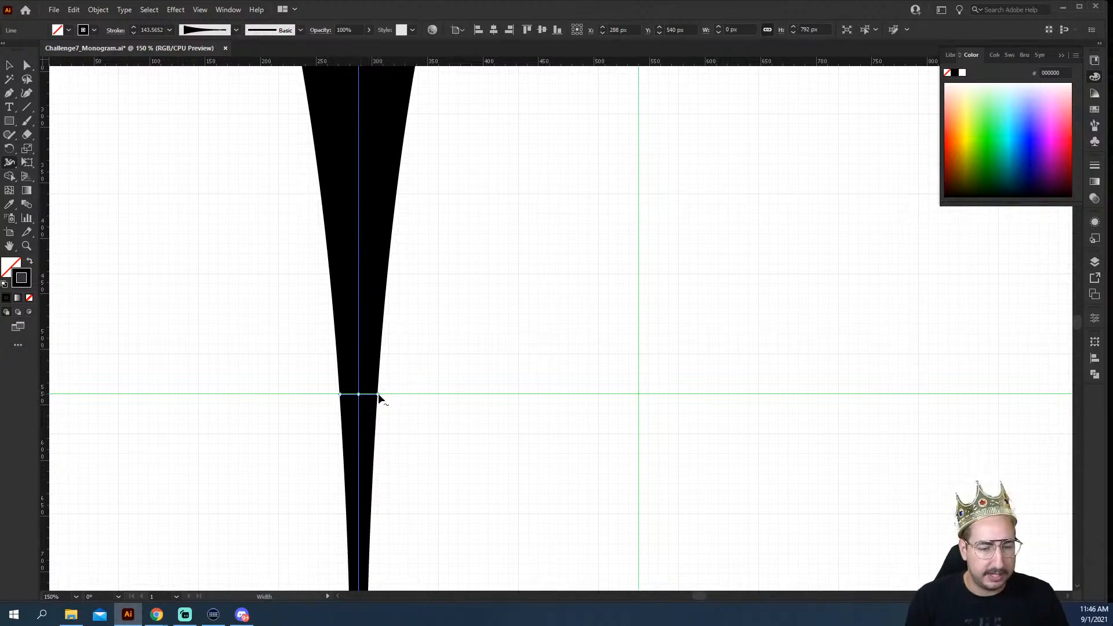
drag(378, 395, 367, 396)
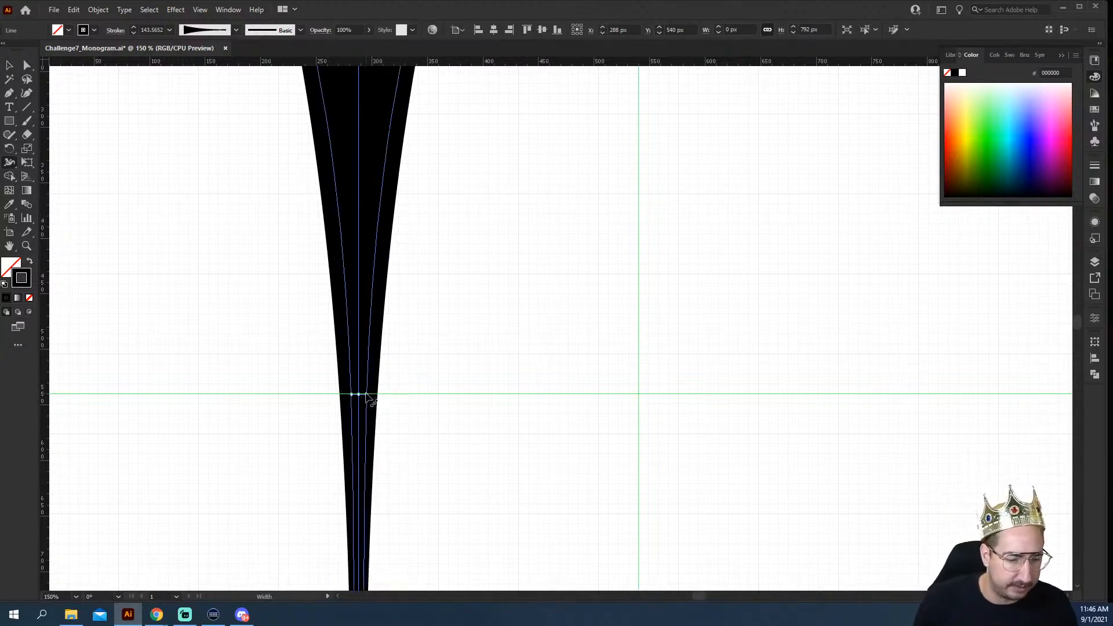
drag(366, 396, 399, 395)
Step: Widen the stem's bottom end symmetrically to about 144 px so that it flares below the middle
scroll(338, 401, down, 10)
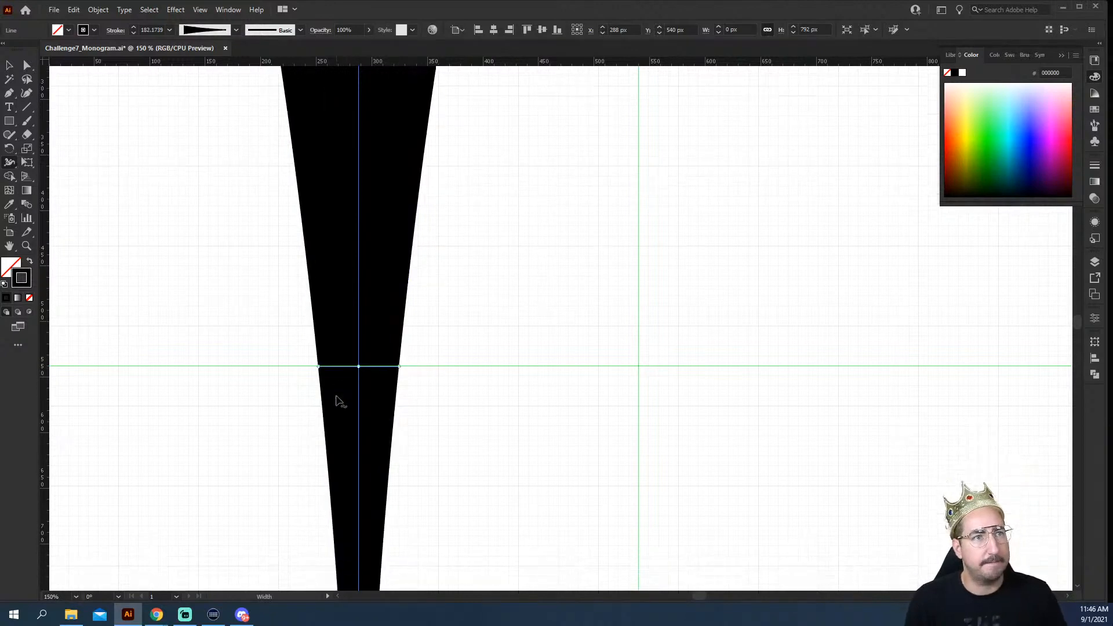
scroll(336, 400, down, 2)
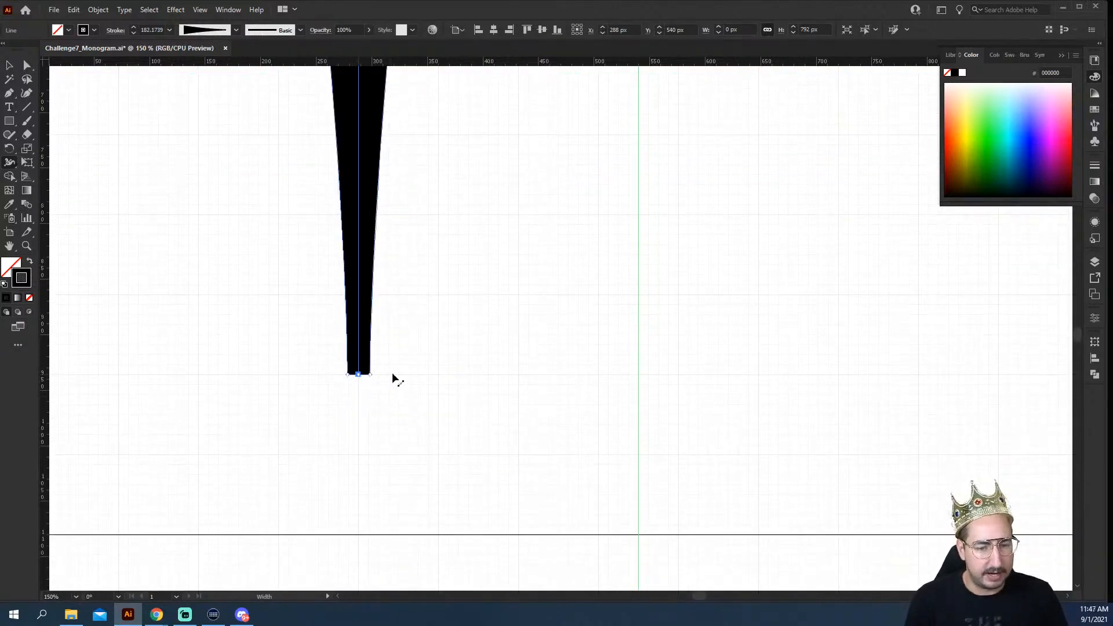
drag(371, 375, 438, 377)
key(z)
alt+click(544, 298)
alt+click(610, 296)
alt+click(610, 296)
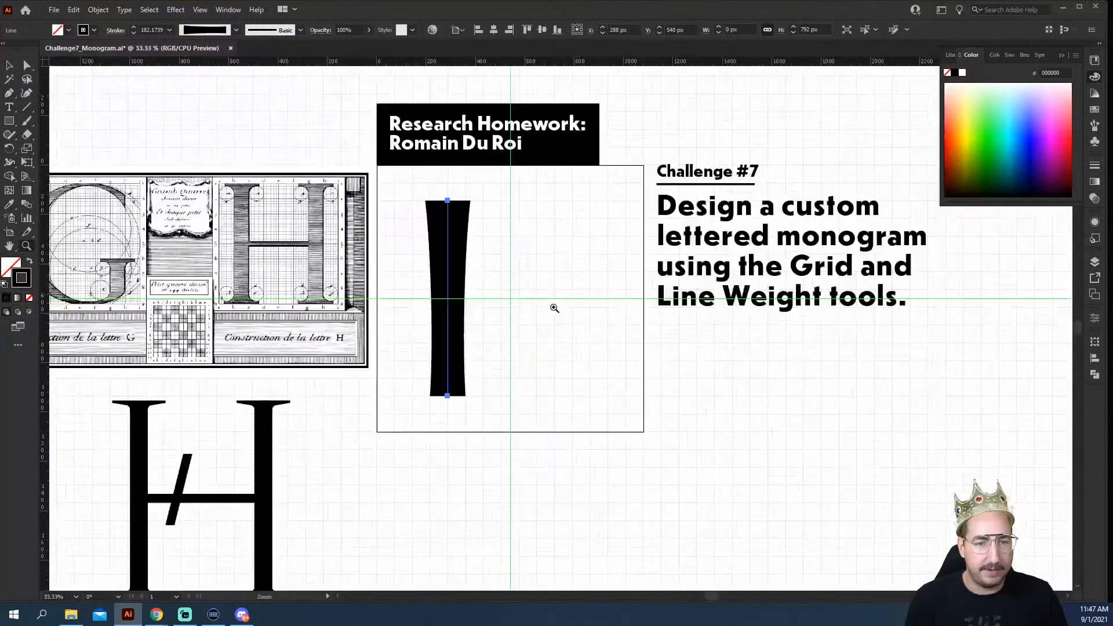
key(v)
click(544, 308)
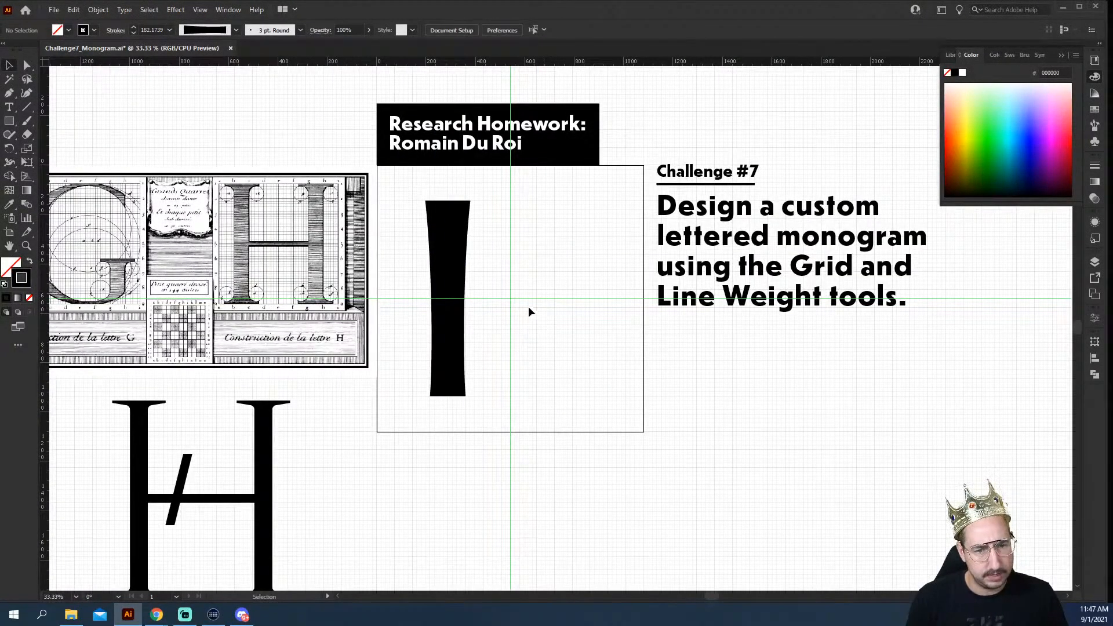
Step: Narrow the stem's top end to about 148 pt so its flare matches the bottom end
click(454, 300)
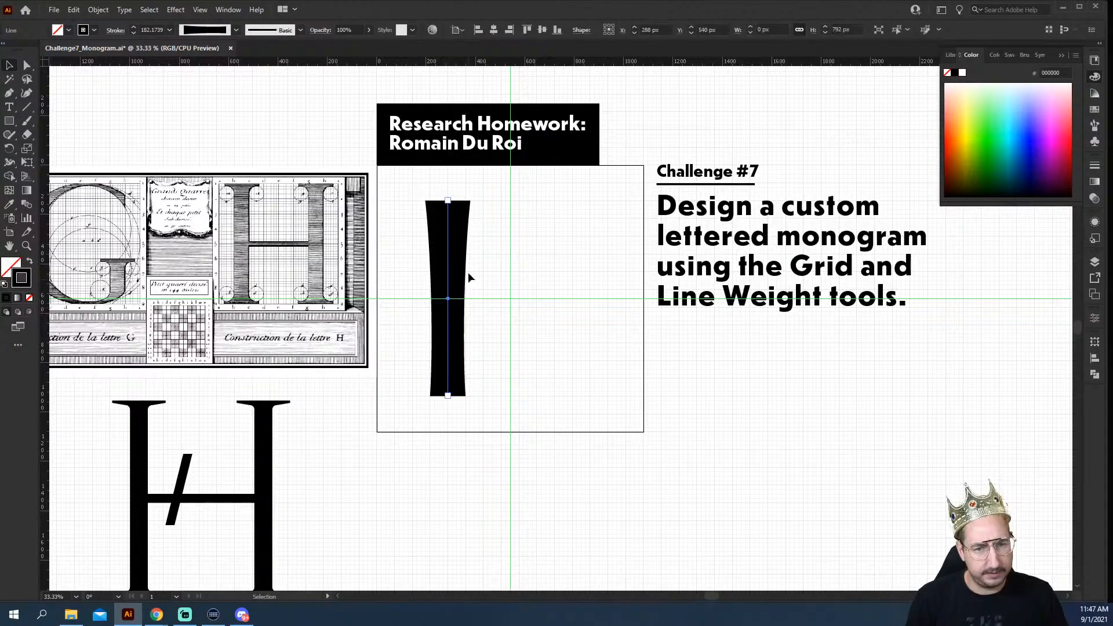
key(shift+w)
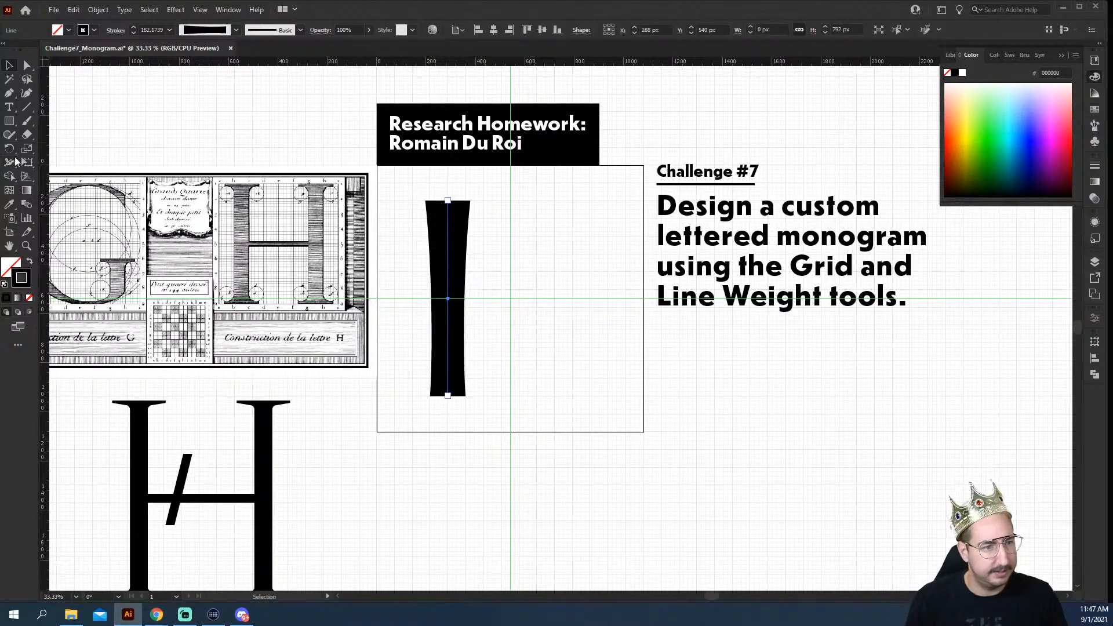
drag(441, 204, 470, 204)
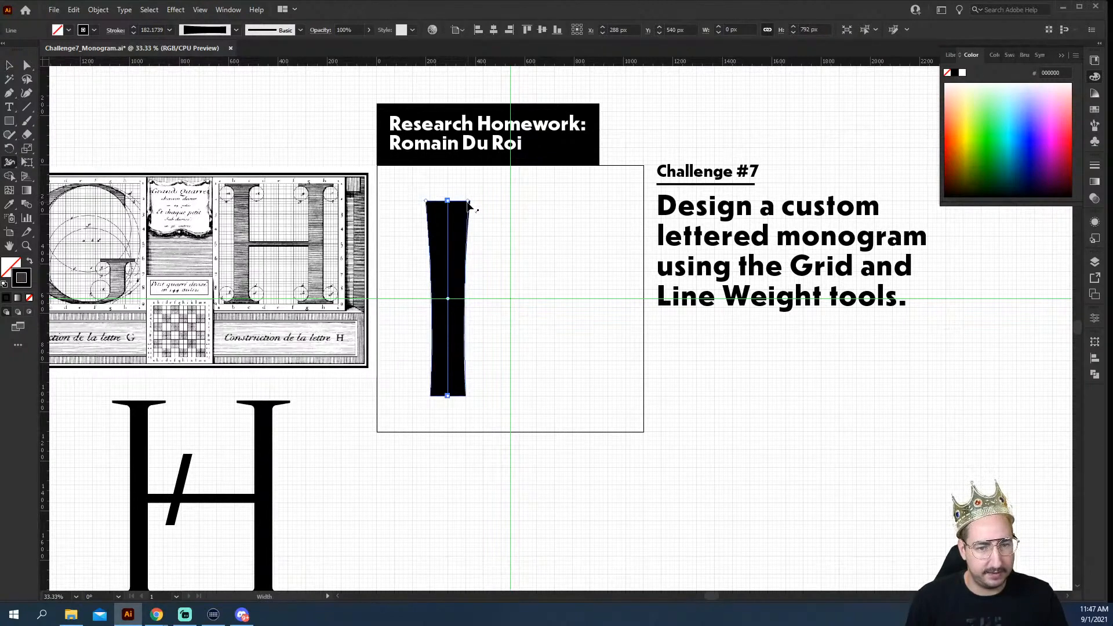
key(v)
click(509, 282)
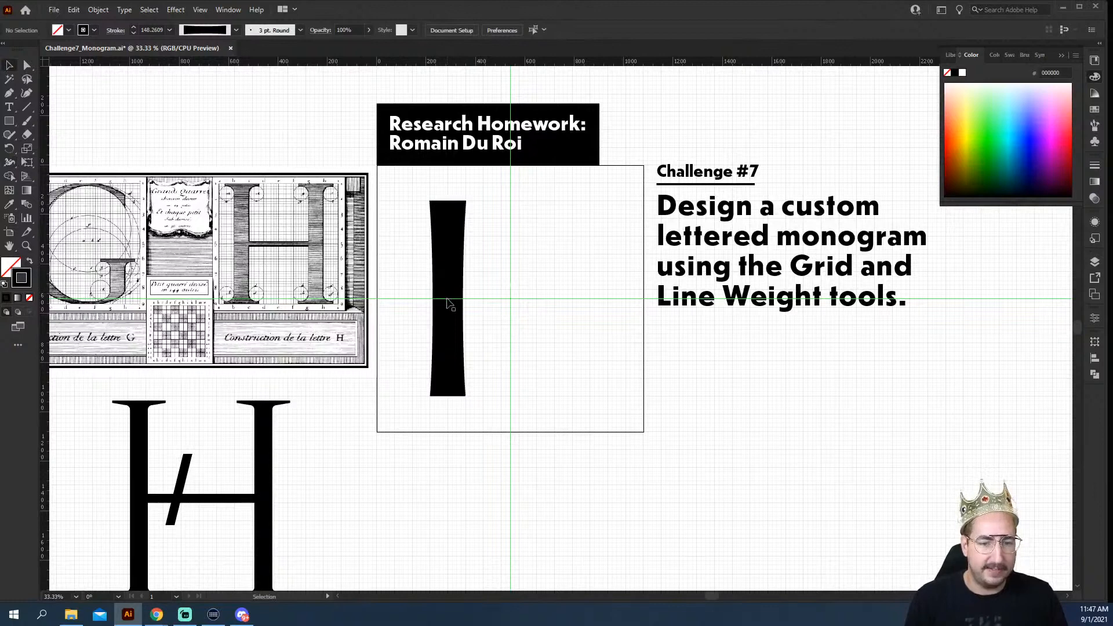
Step: Narrow the stem's middle width point on the horizontal guide to about 75 px
click(450, 303)
key(z)
click(419, 276)
click(628, 358)
drag(626, 355, 441, 322)
key(v)
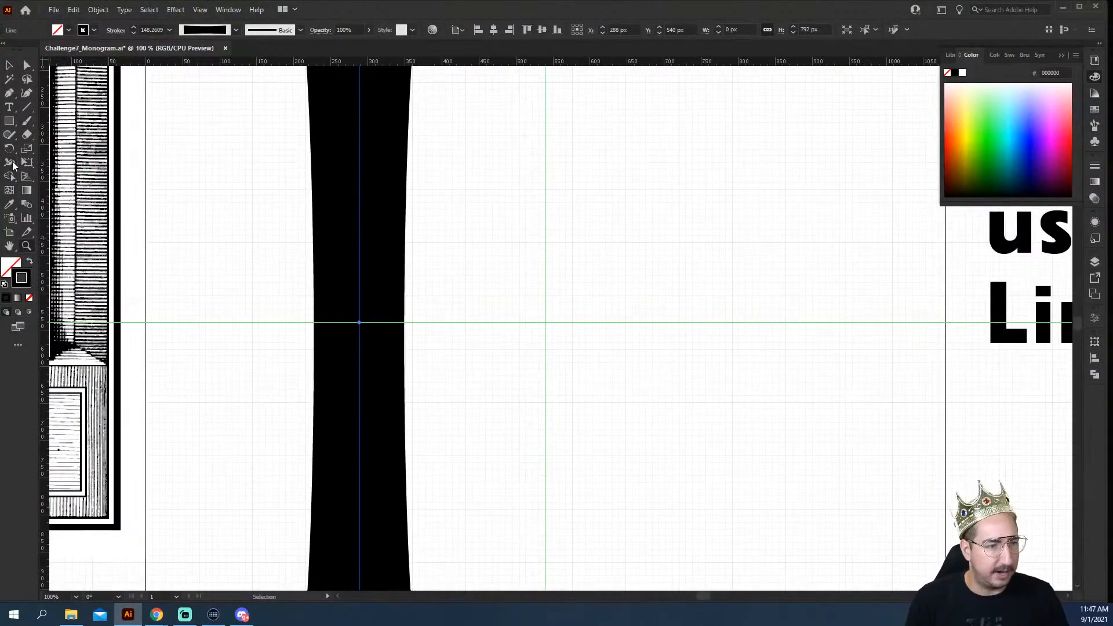
click(10, 163)
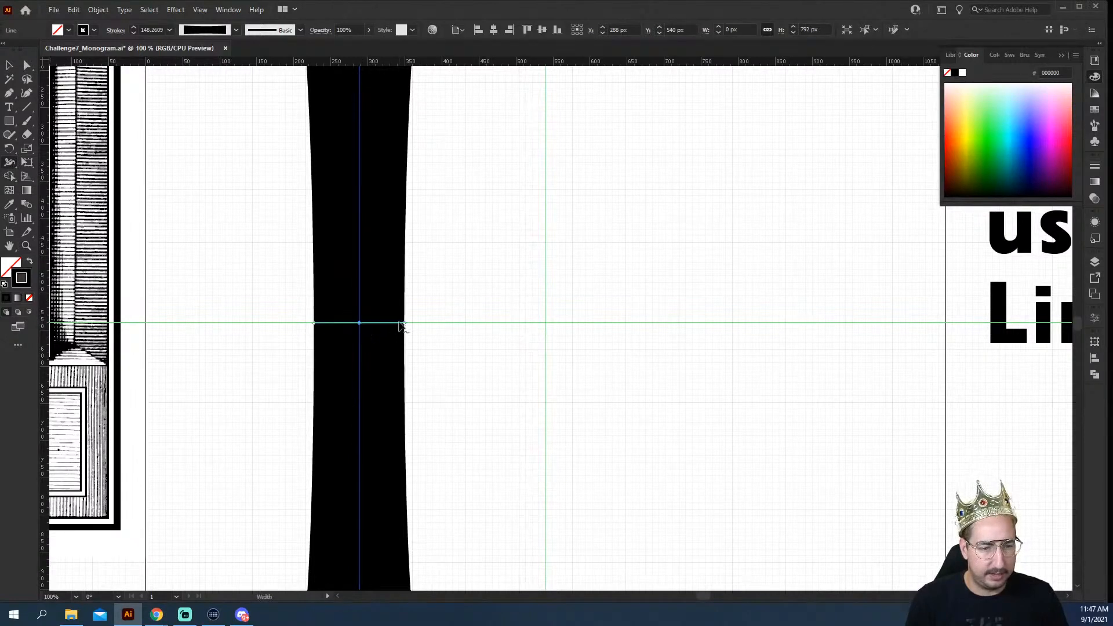
drag(403, 323, 387, 323)
key(v)
click(452, 300)
Step: Duplicate the flared stem across the vertical guide to about X 864 px, keeping both stems level
key(z)
alt+click(502, 336)
alt+click(502, 336)
drag(611, 350, 420, 283)
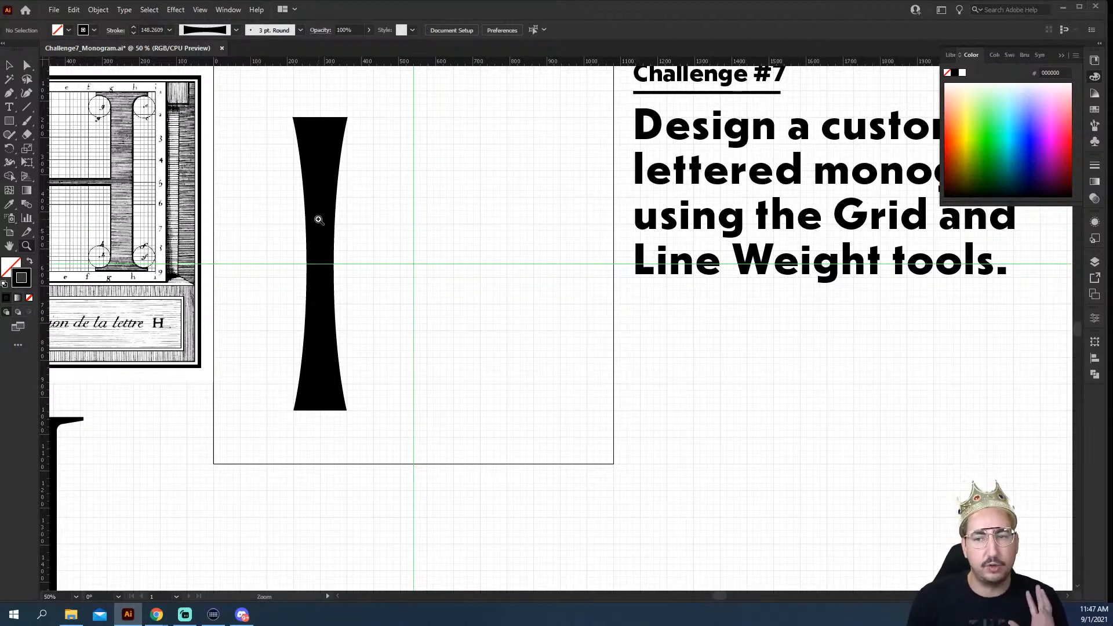
key(v)
drag(323, 189, 533, 184)
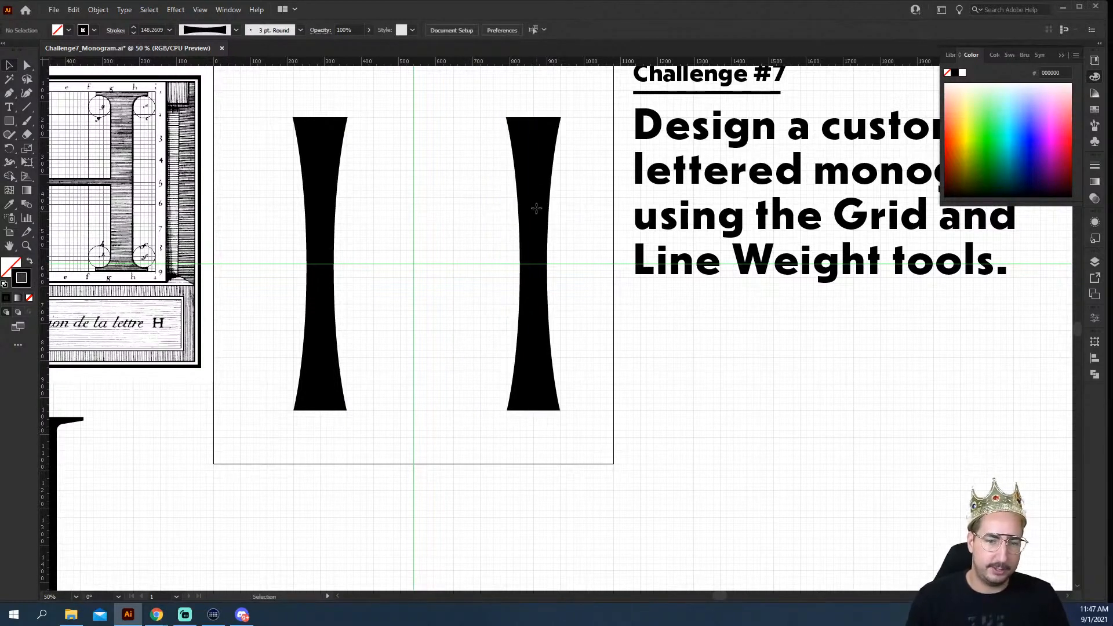
Step: Move both stems one grid square inward, the copy to about X 792 px and the original to X 360 px
click(509, 213)
drag(510, 212, 344, 221)
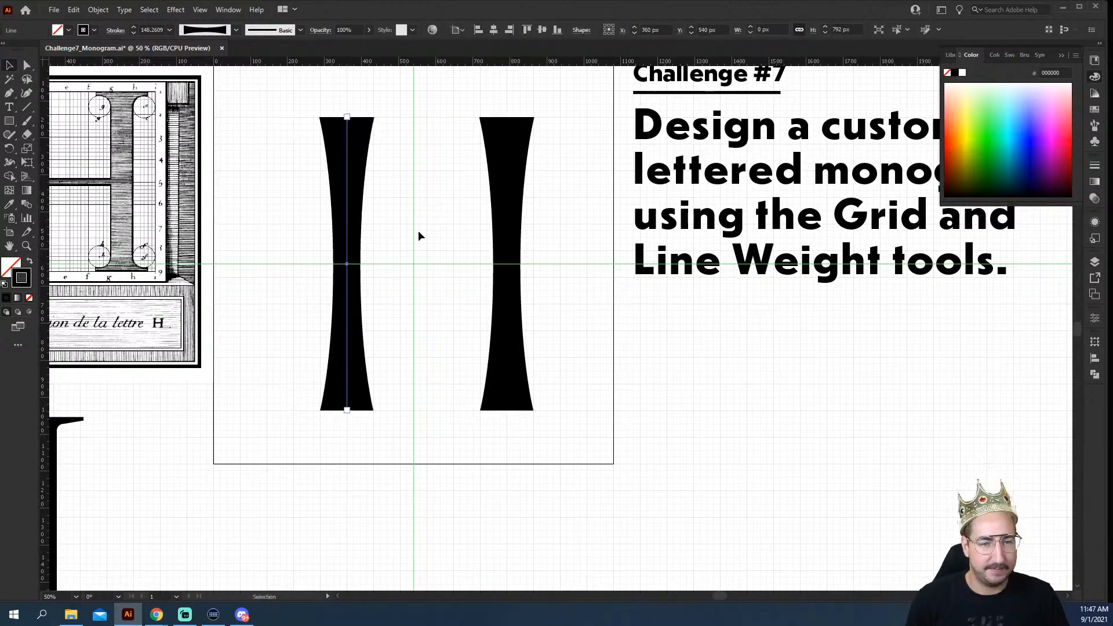
click(427, 236)
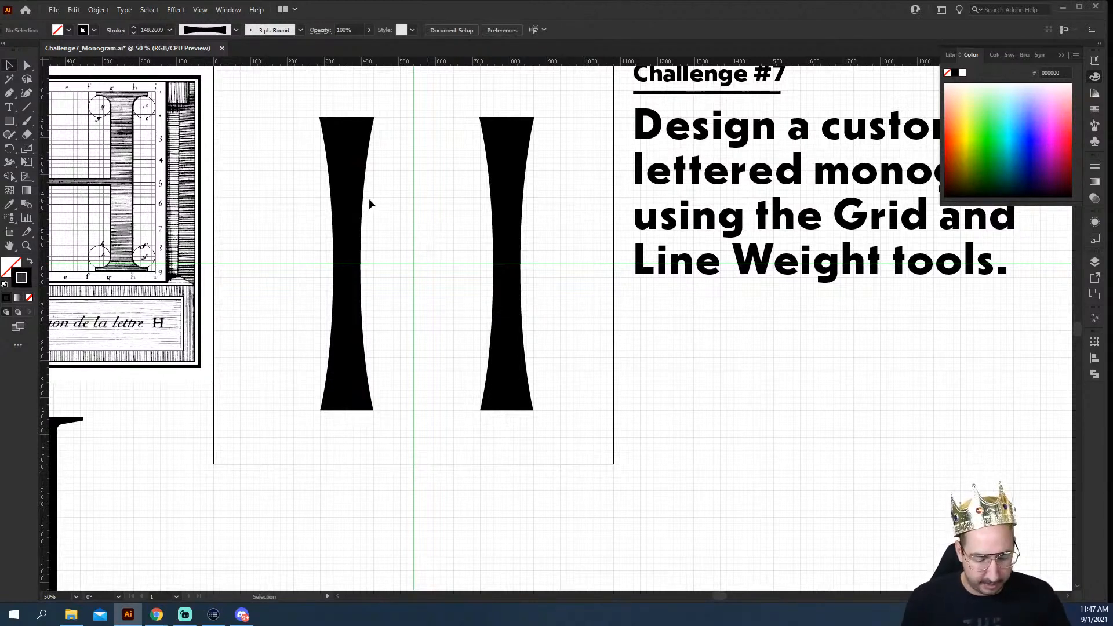
Step: Draw a horizontal crossbar line 423 px long between the two stems on the horizontal guide, with a 20 pt stroke
click(27, 107)
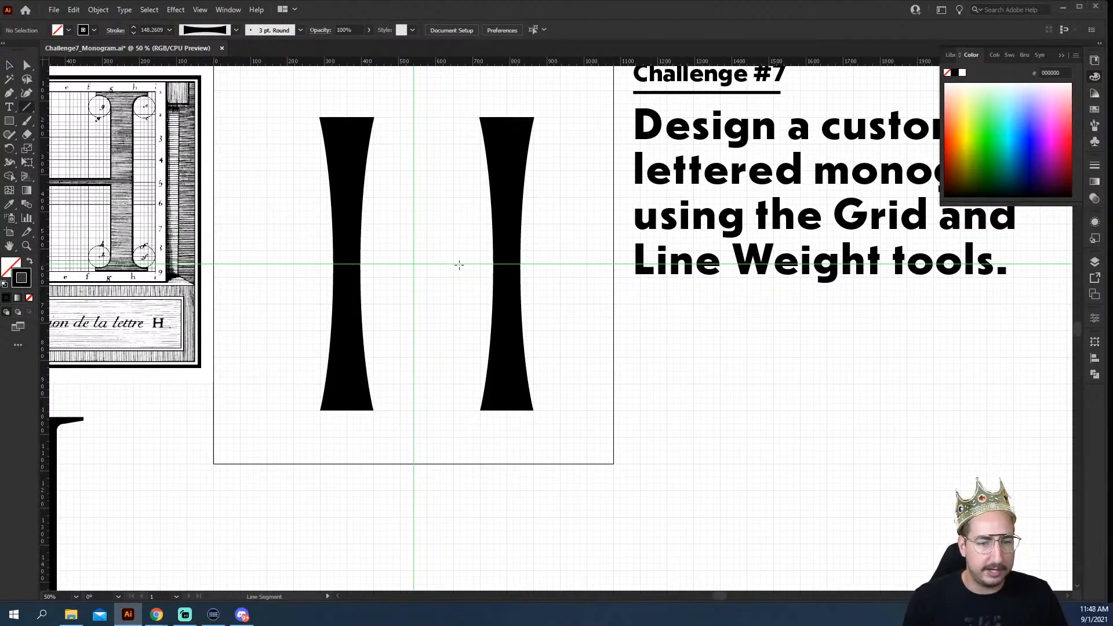
drag(504, 263, 347, 264)
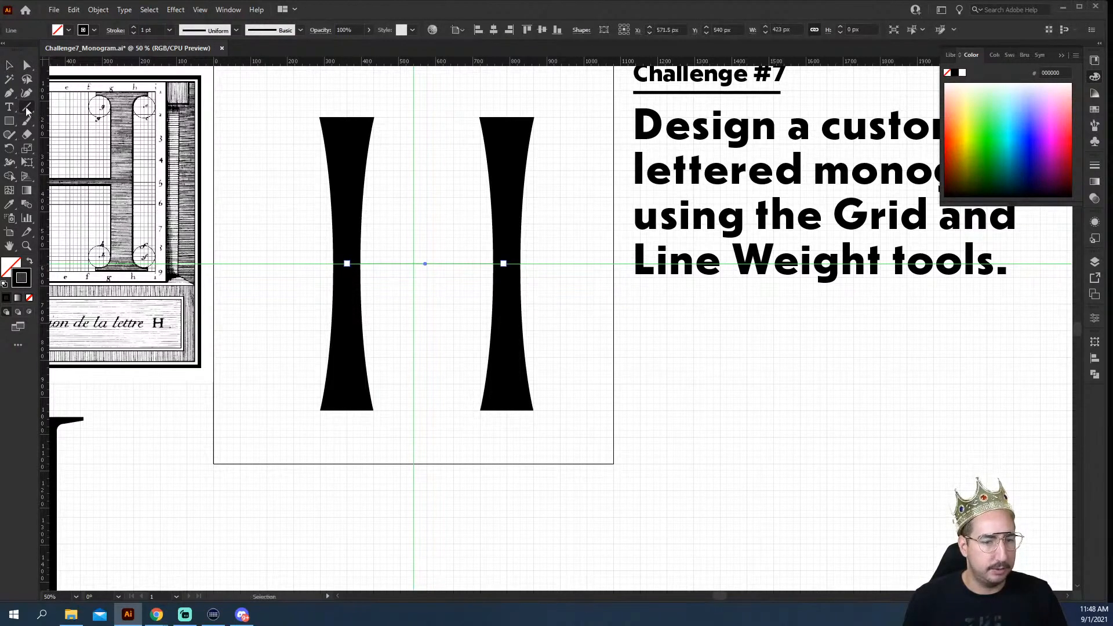
click(170, 29)
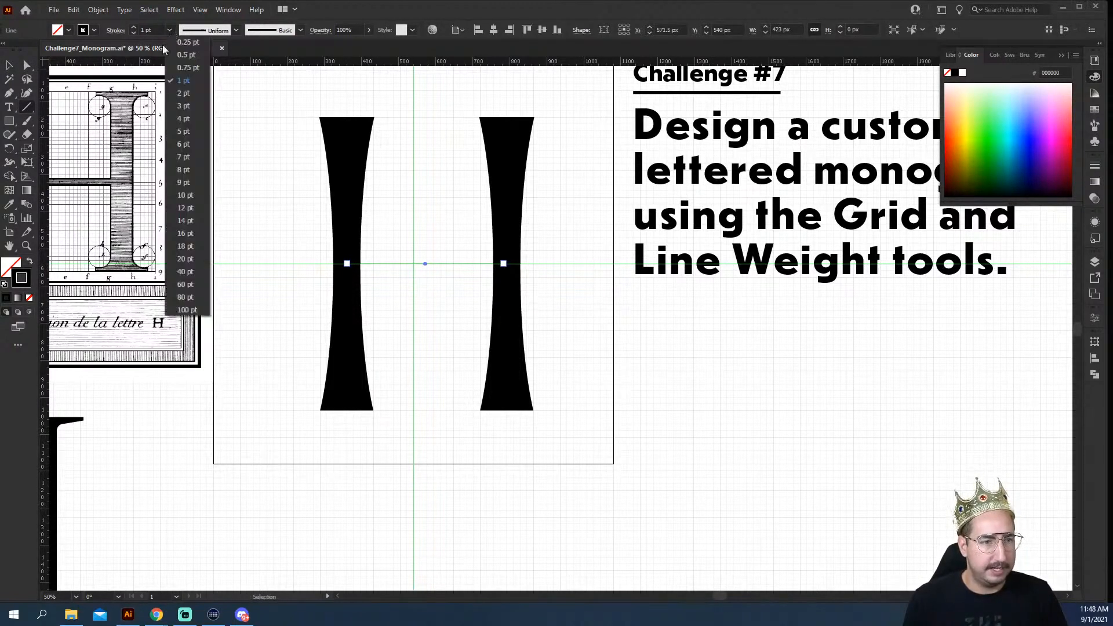
click(184, 259)
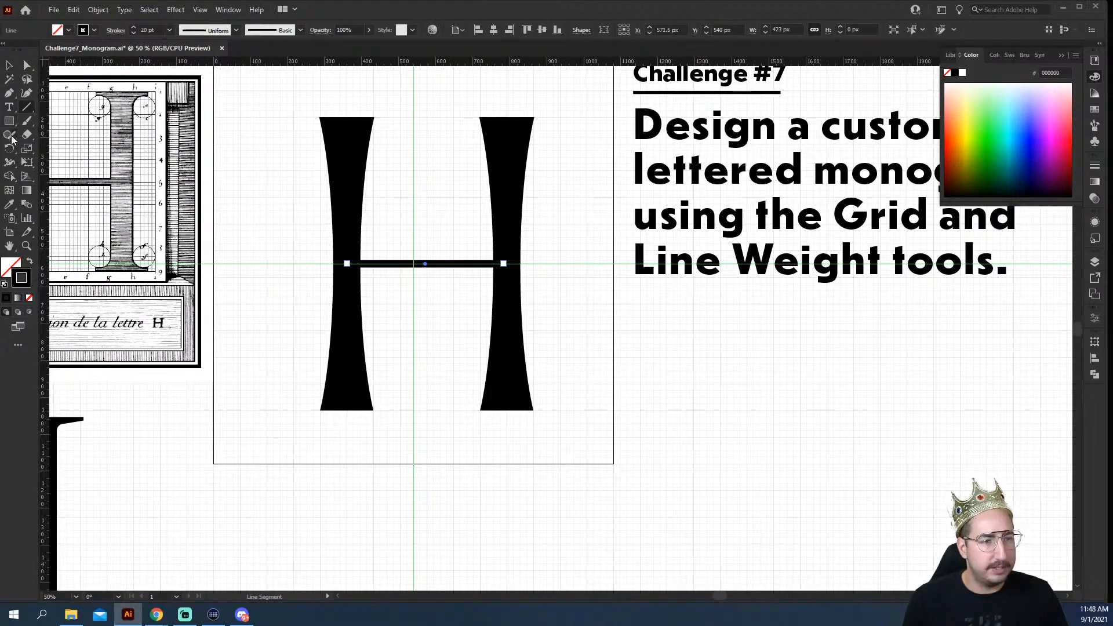
Step: Widen both ends of the crossbar to about 72 pt with the Width tool
click(10, 165)
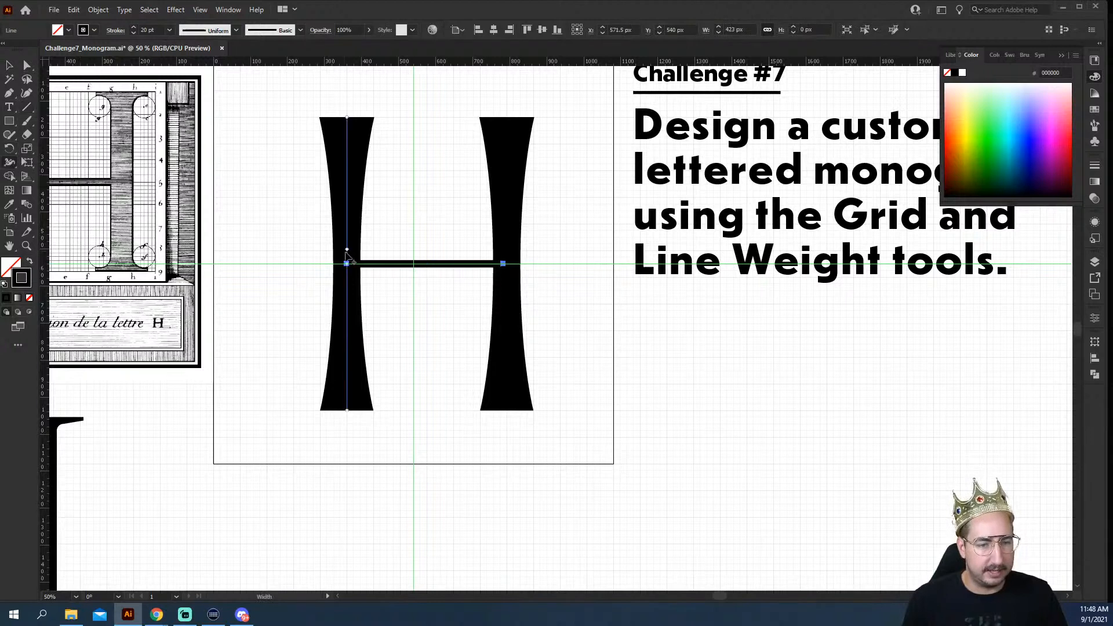
drag(347, 265, 348, 251)
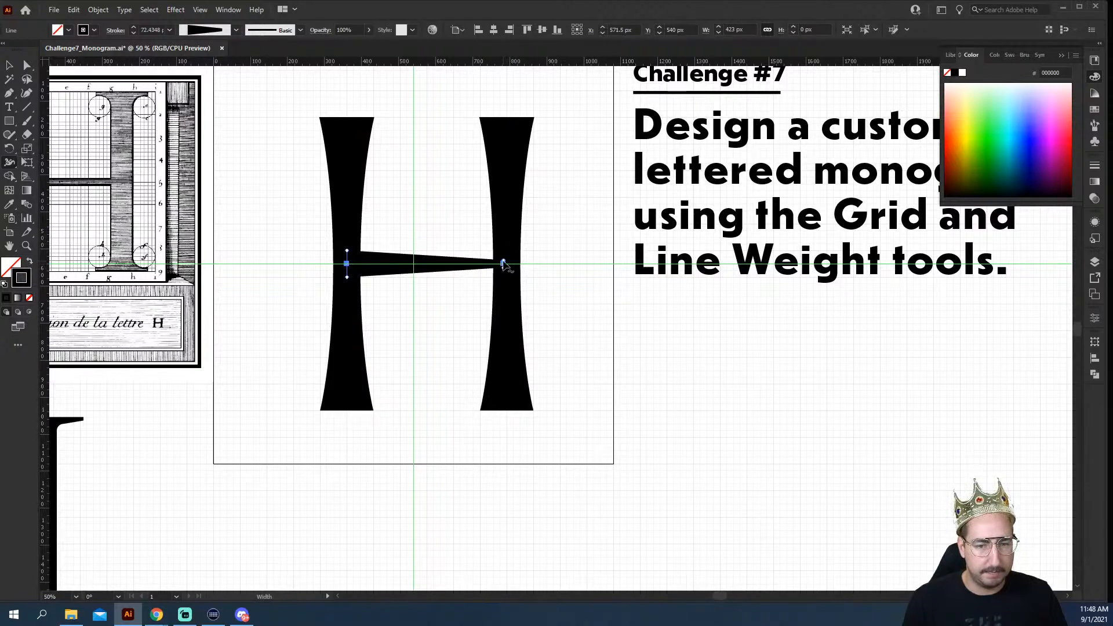
drag(503, 262, 503, 252)
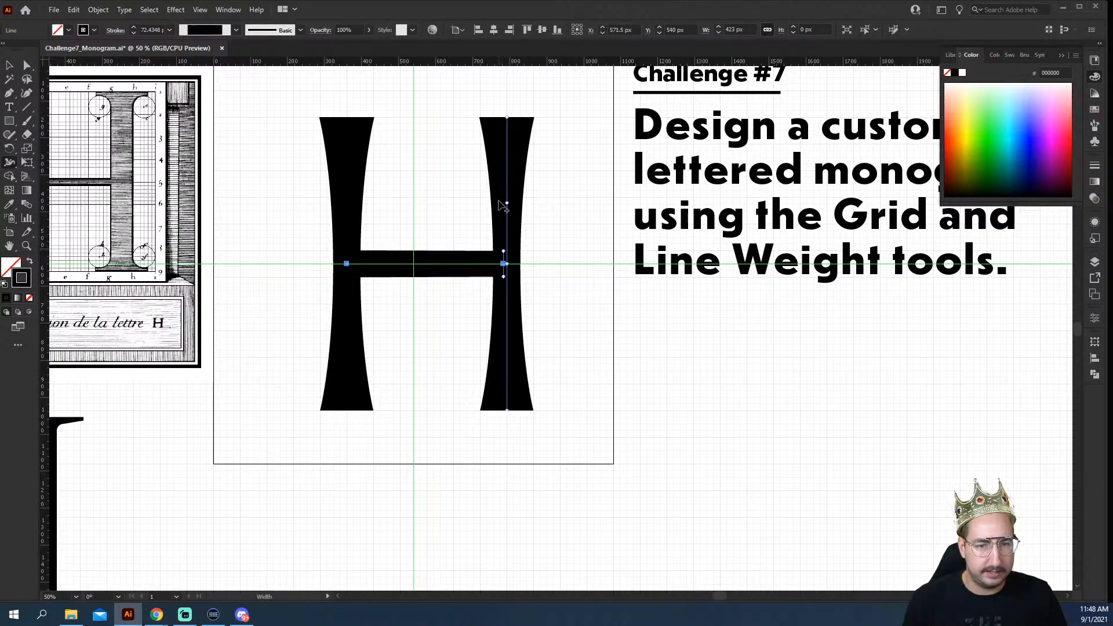
Step: Move the H's right stem inward to about X 720 px and shorten the crossbar's right end to about X 729 px
key(v)
drag(514, 204, 487, 203)
click(502, 265)
key(a)
drag(503, 263, 483, 263)
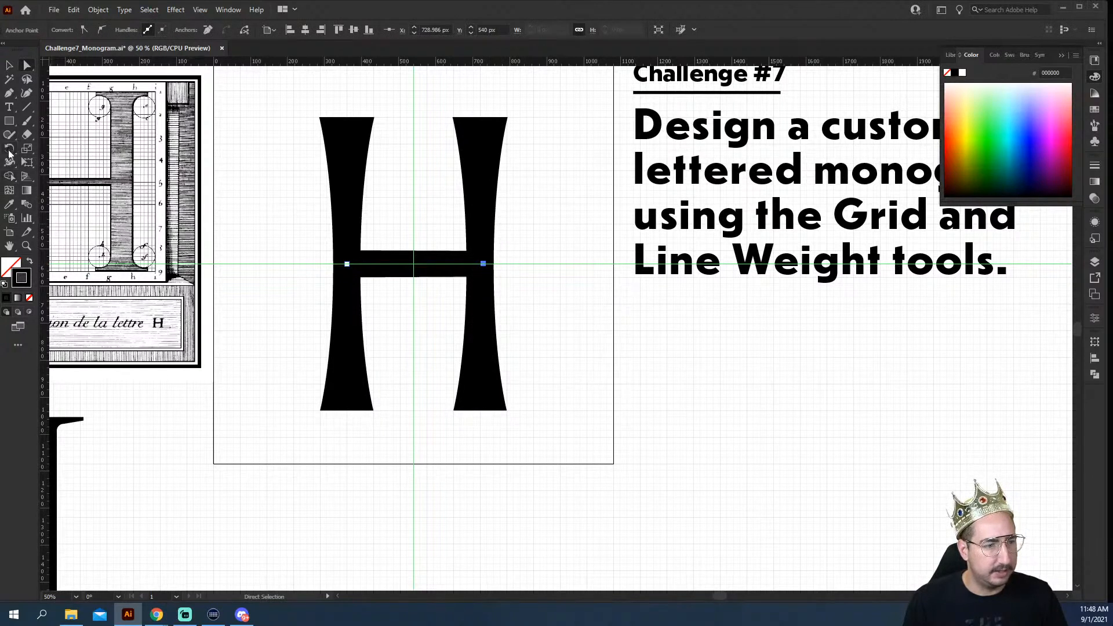
Step: Narrow the middle of the H's crossbar with the Width tool so it tapers from both ends
click(9, 163)
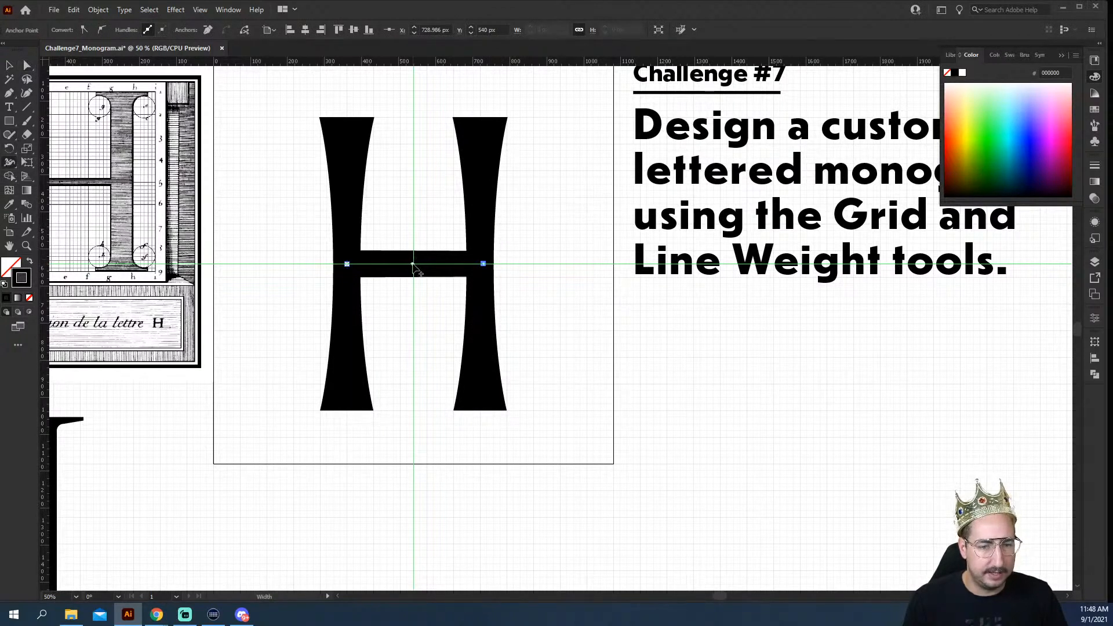
drag(413, 267, 417, 262)
key(ctrl+shift+a)
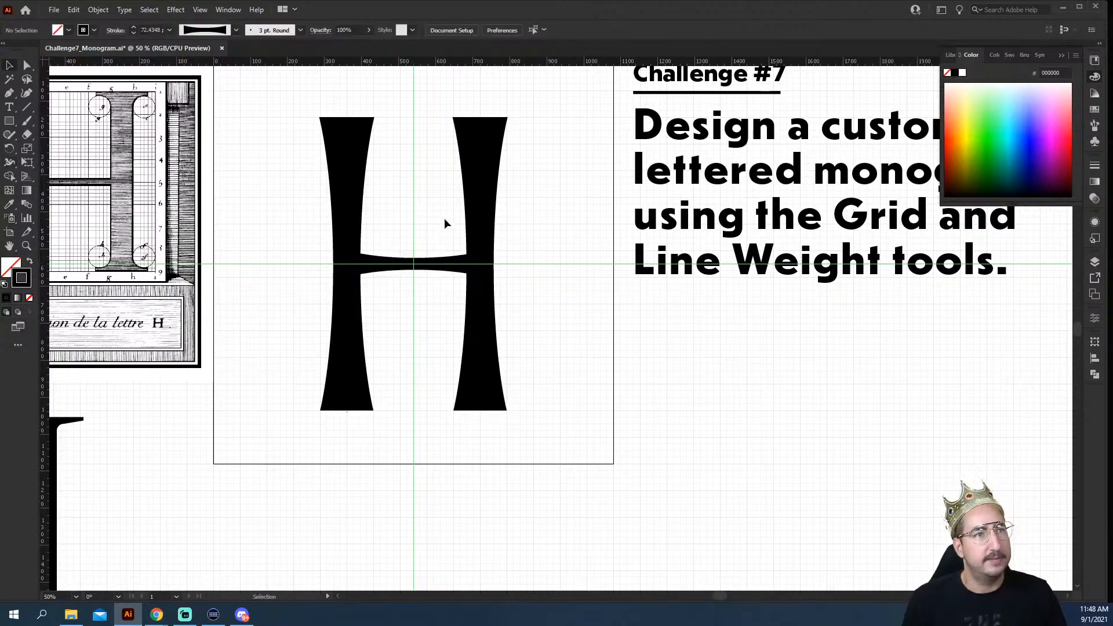
Step: Examine the H as a whole and check its underlying line segments in outline view
key(z)
alt+click(549, 290)
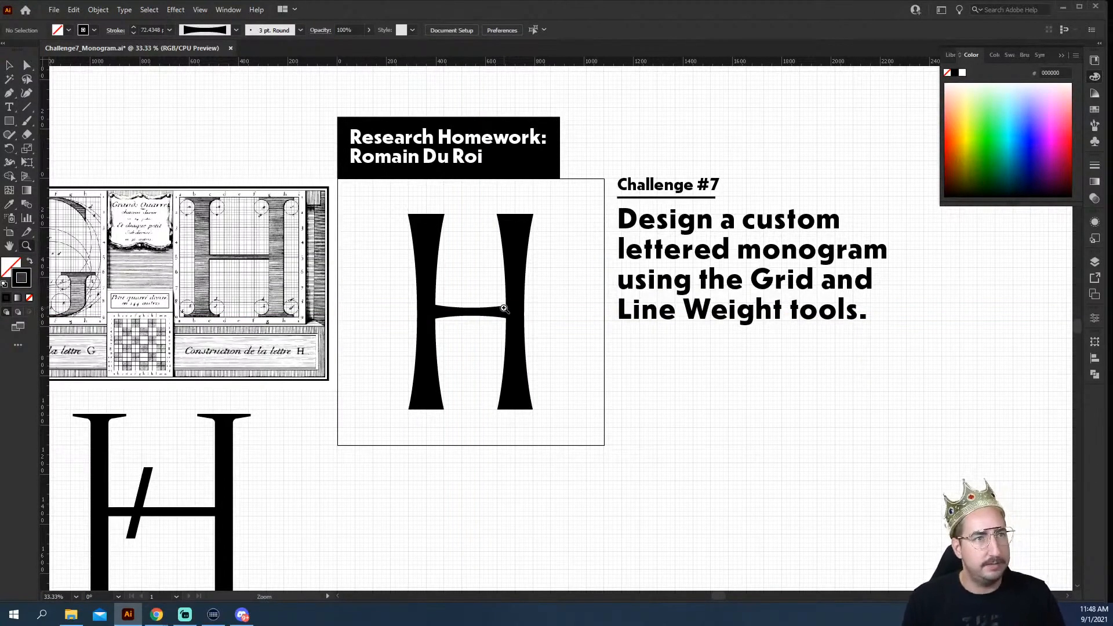
click(487, 302)
drag(489, 301, 247, 215)
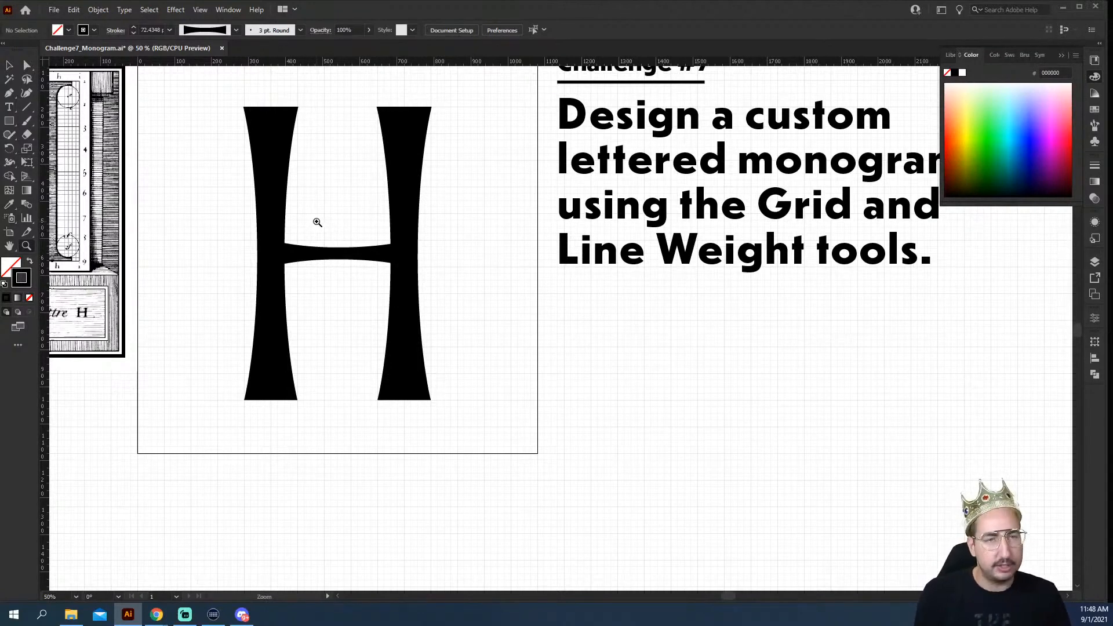
key(ctrl+y)
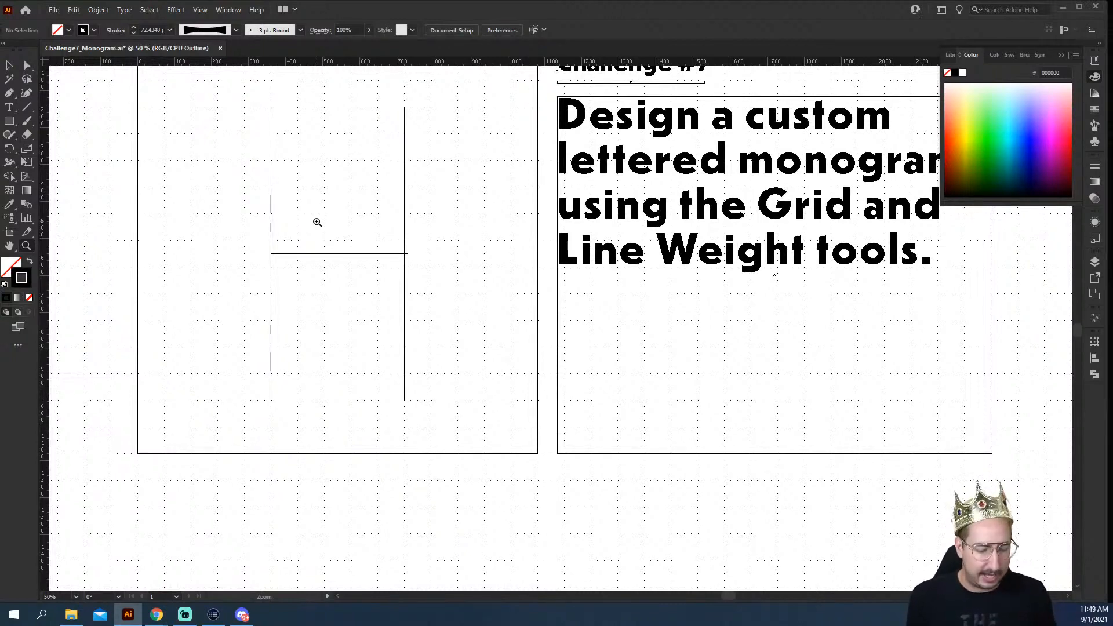
key(ctrl+y)
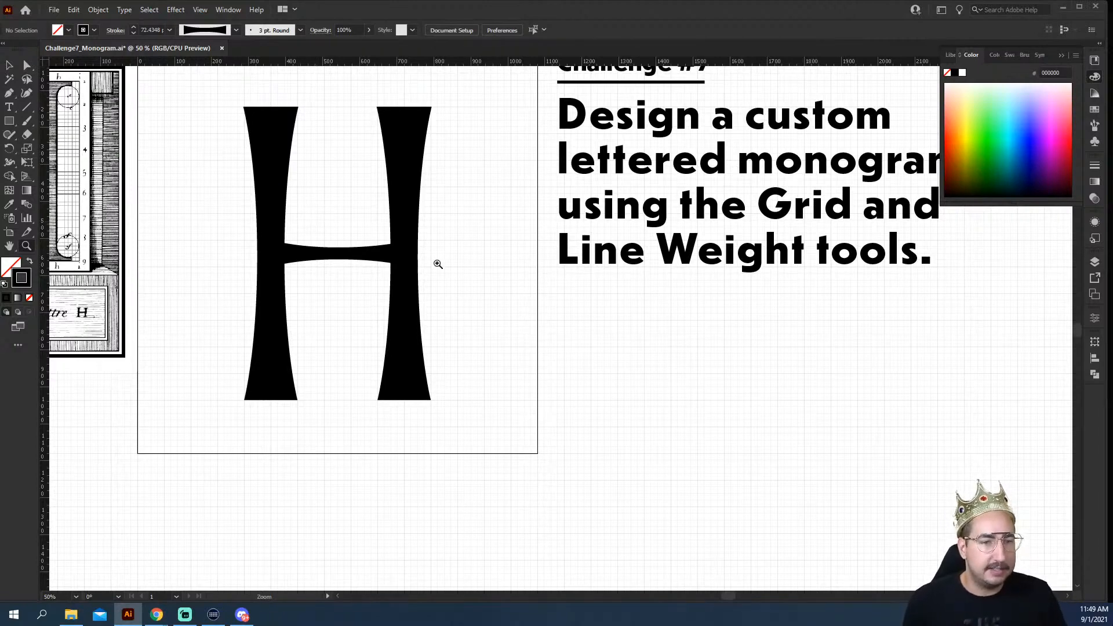
Step: Duplicate both stems of the H in place and slant the left copy by moving its top anchor to X 540 px
key(v)
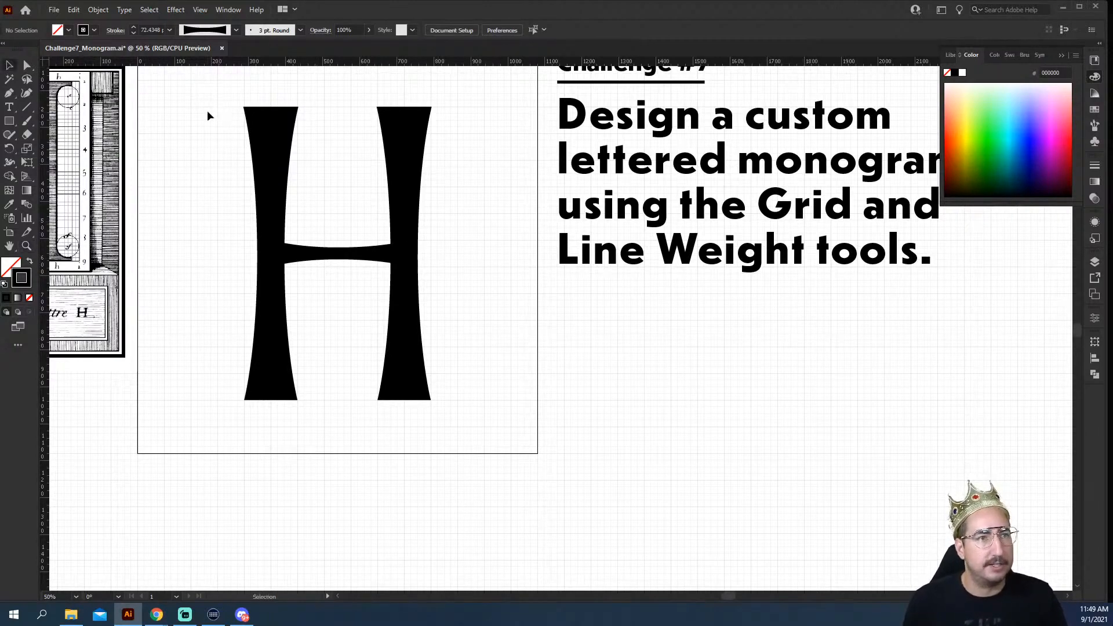
drag(207, 114, 465, 169)
drag(484, 216, 458, 241)
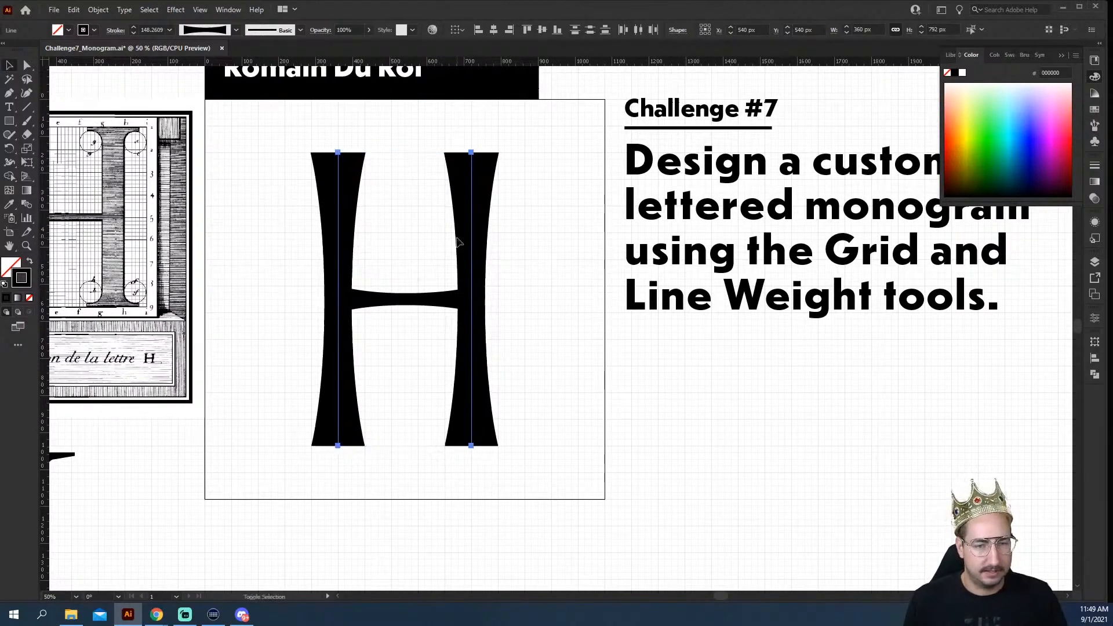
key(a)
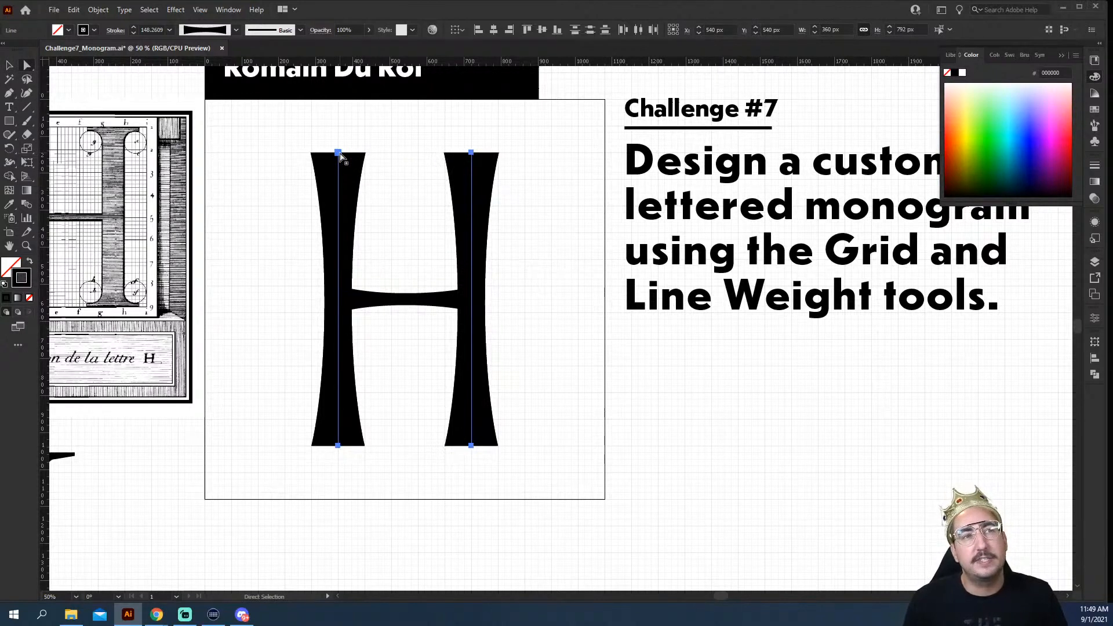
click(341, 156)
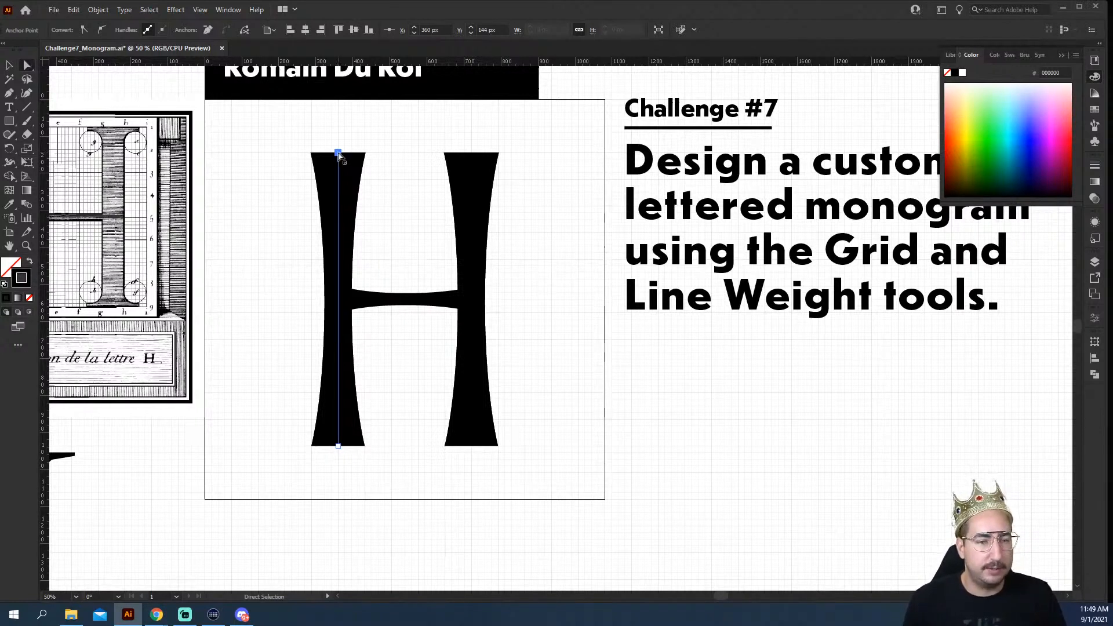
drag(338, 154, 405, 153)
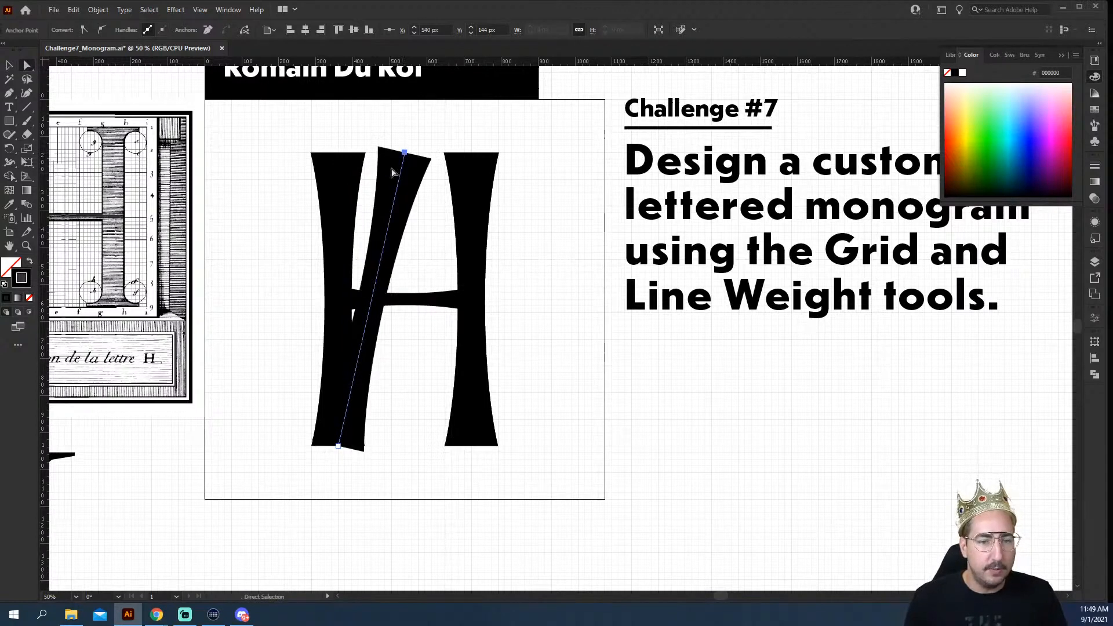
Step: Slant the right stem's copy by moving its top anchor to X 540 px, so the two copies meet in an A
drag(474, 160, 417, 153)
key(ctrl+z)
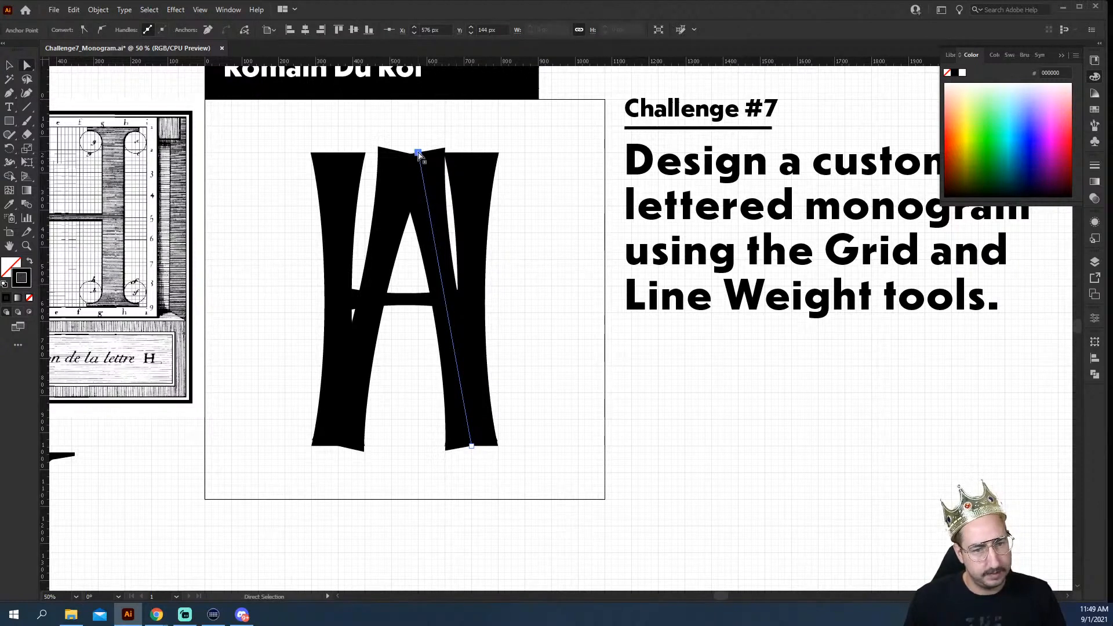
drag(419, 153, 404, 152)
key(v)
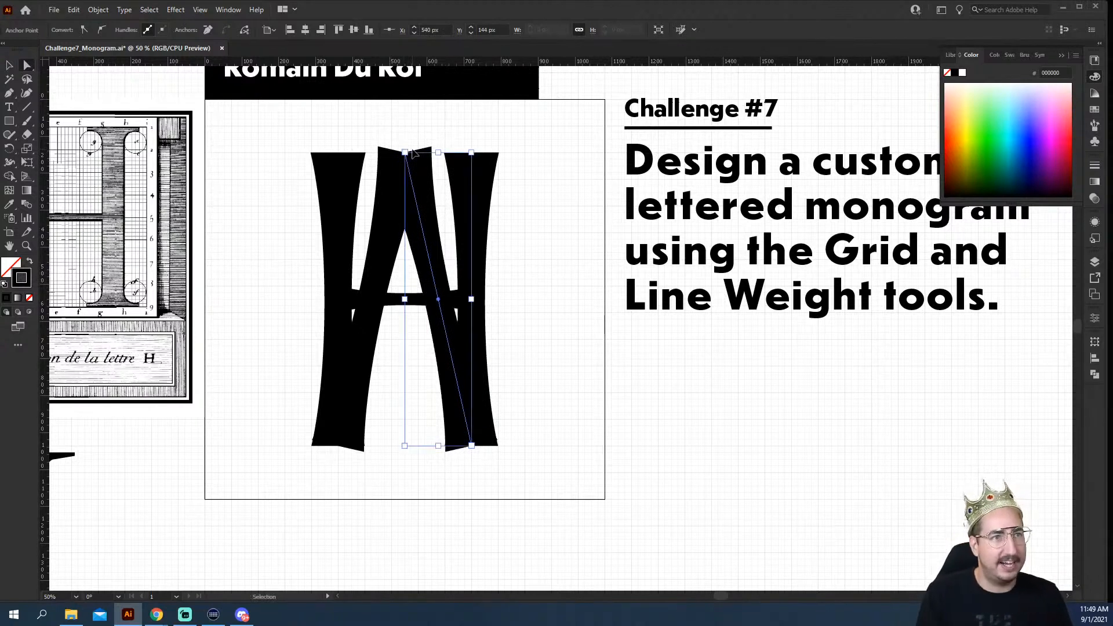
Step: Try to join the two slanted strokes at their top anchors
key(a)
drag(390, 131, 426, 192)
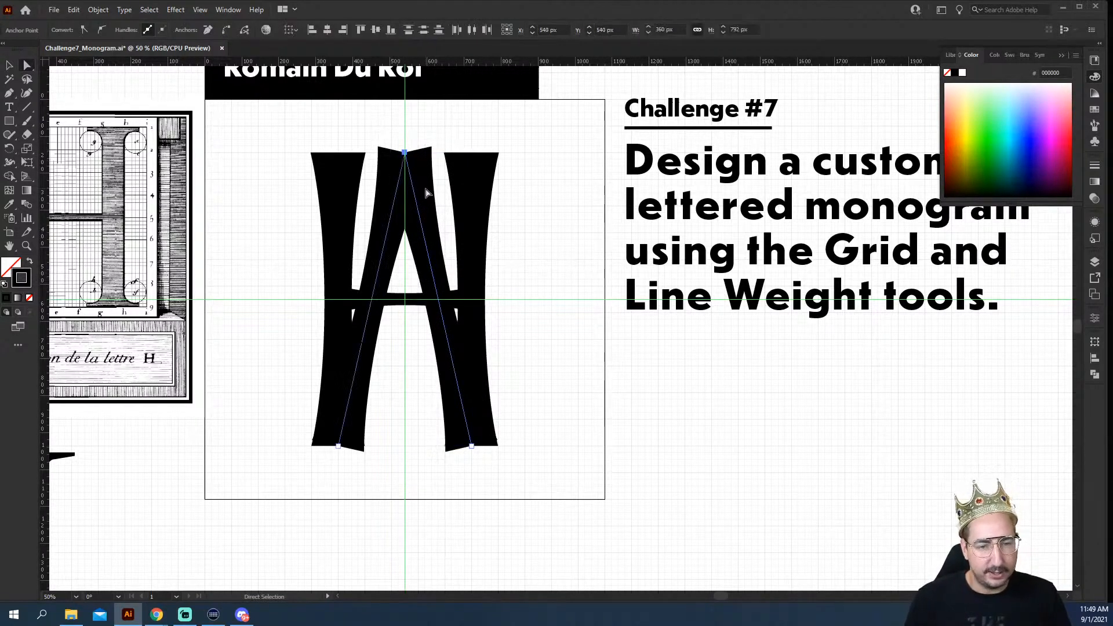
key(ctrl+j)
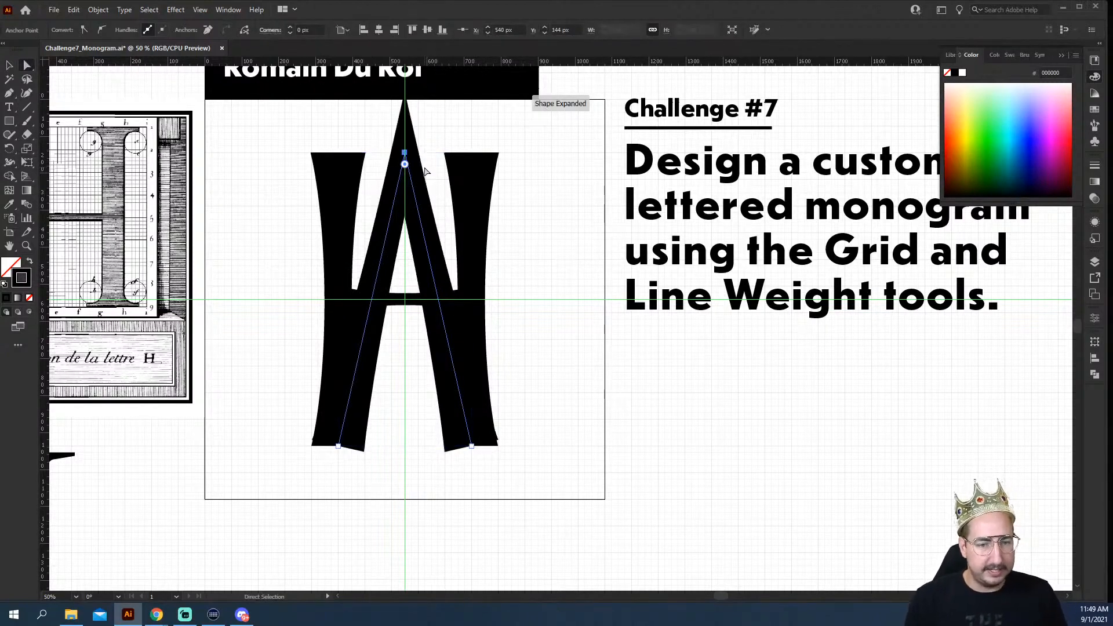
key(ctrl+z)
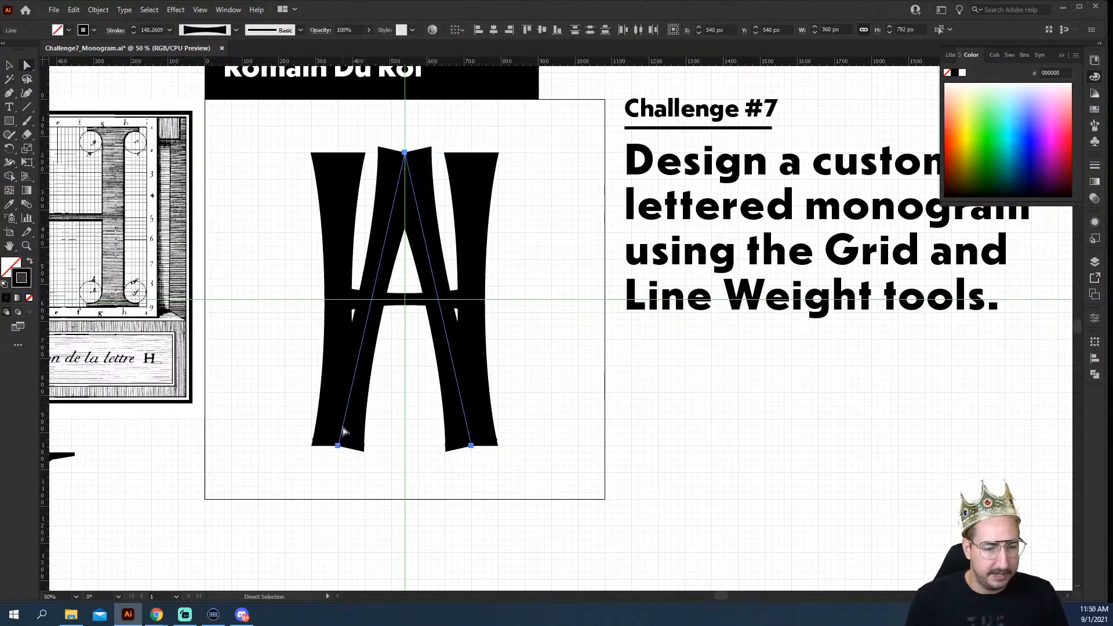
Step: Scale the two slanted strokes down about their centre to about 148 × 326 px, forming a small A on the crossbar
key(v)
key(s)
drag(529, 153, 478, 214)
mouse_move(571, 171)
mouse_down()
mouse_move(527, 200)
mouse_move(526, 248)
mouse_up()
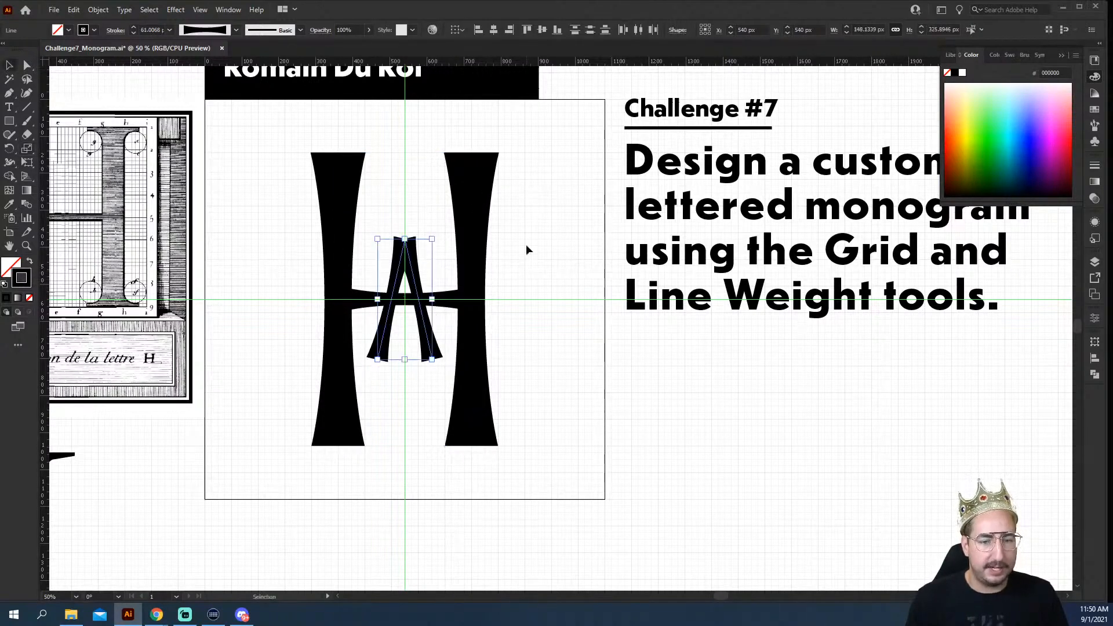
key(v)
click(527, 249)
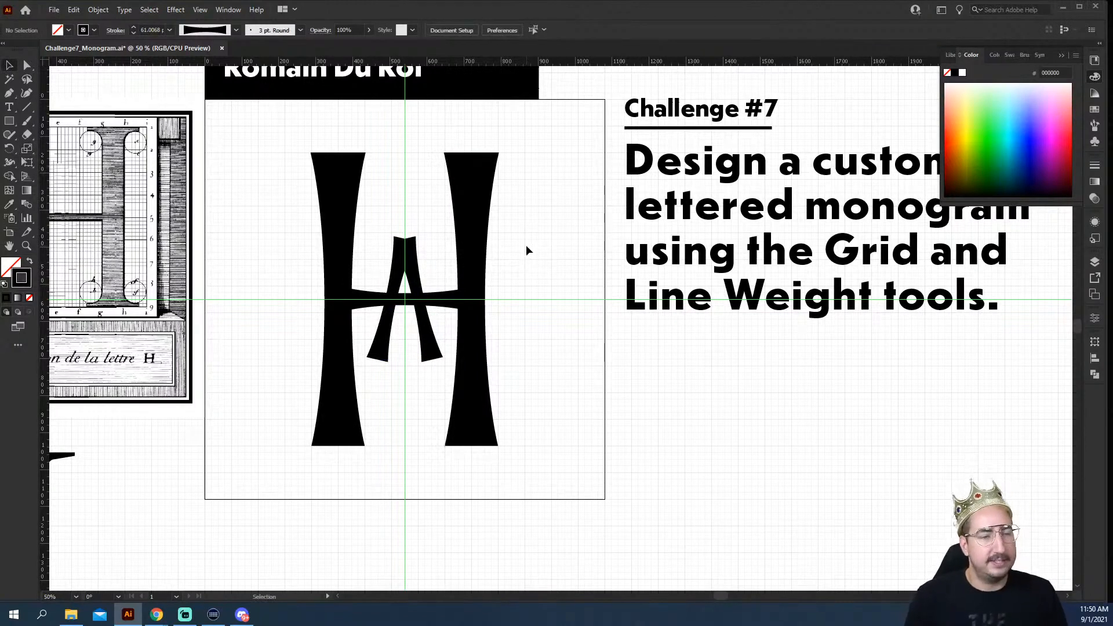
Step: Hide the guides
click(200, 10)
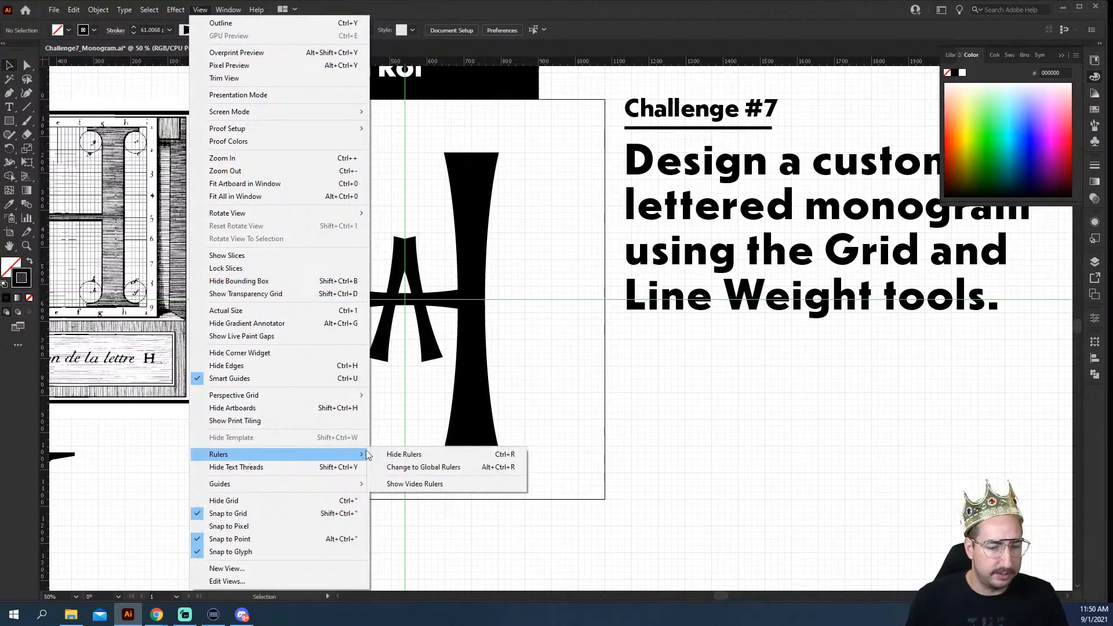
mouse_move(257, 485)
click(386, 483)
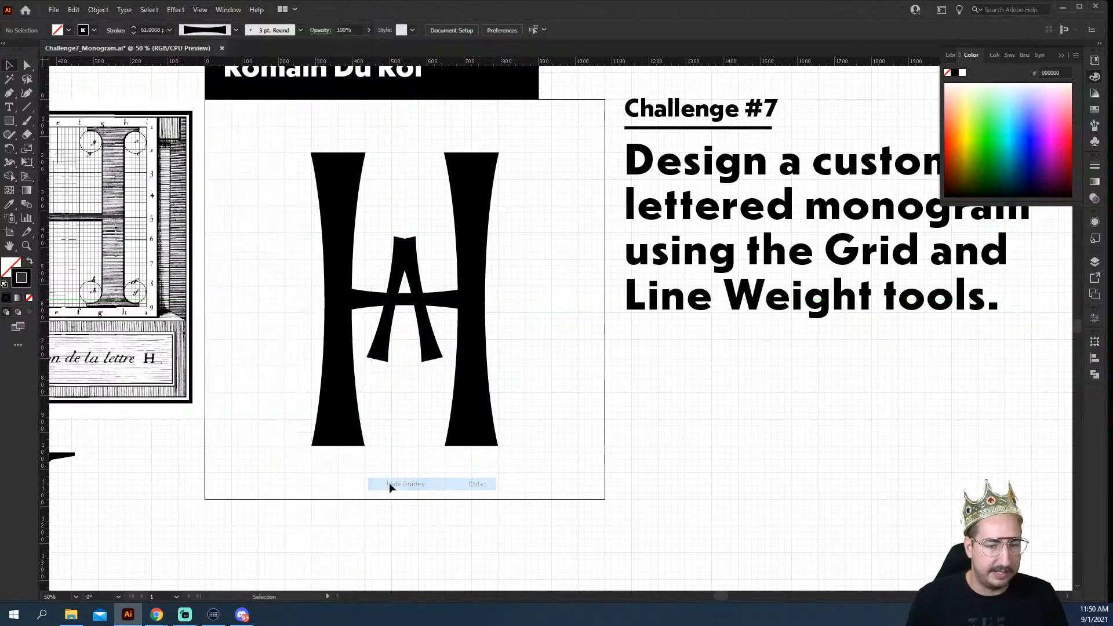
Step: Move the complete H and A monogram off the artboard to about X 1859 px, Y 1314 px
drag(414, 397, 481, 397)
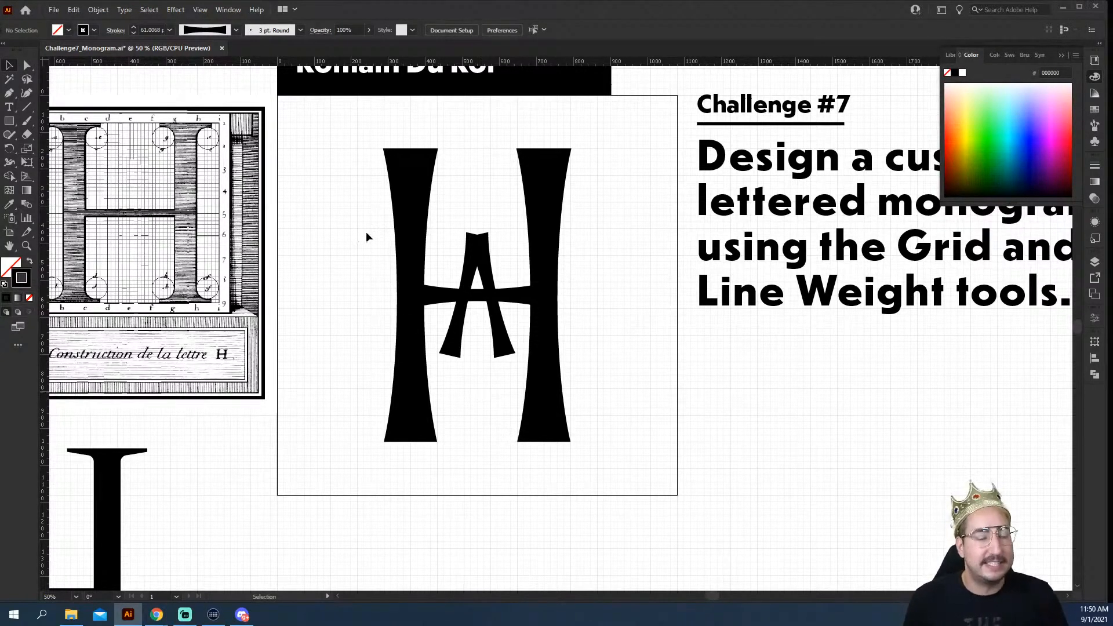
drag(374, 145, 621, 514)
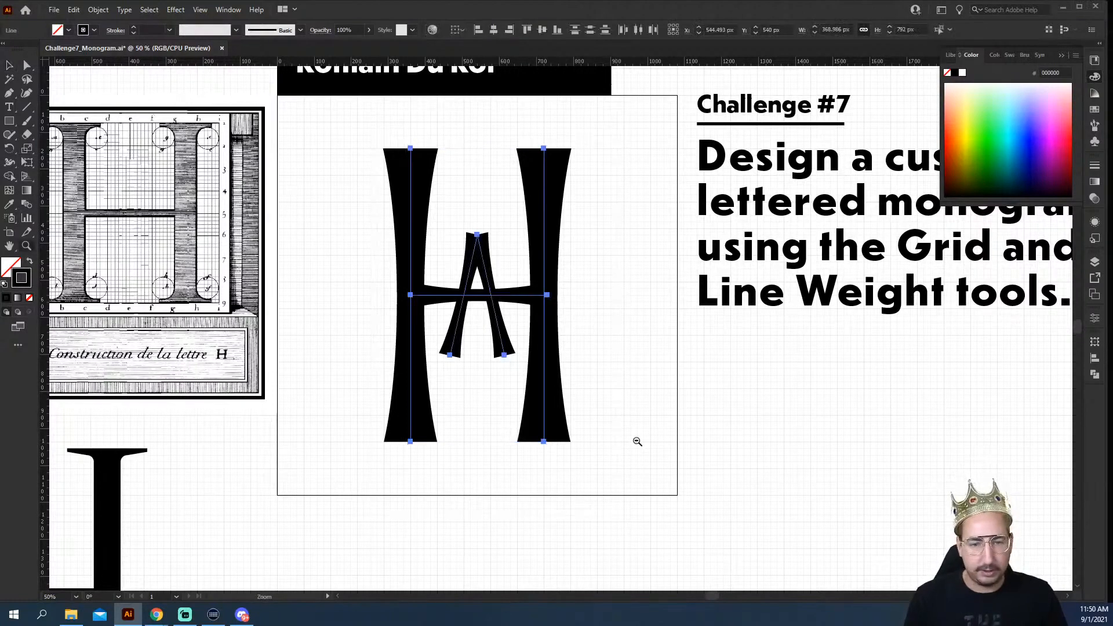
key(ctrl+minus)
key(v)
drag(428, 203, 747, 385)
drag(485, 262, 547, 389)
key(ctrl+equal)
Step: Draw an ellipse 576 × 792 px on the empty artboard and show the guides again
key(l)
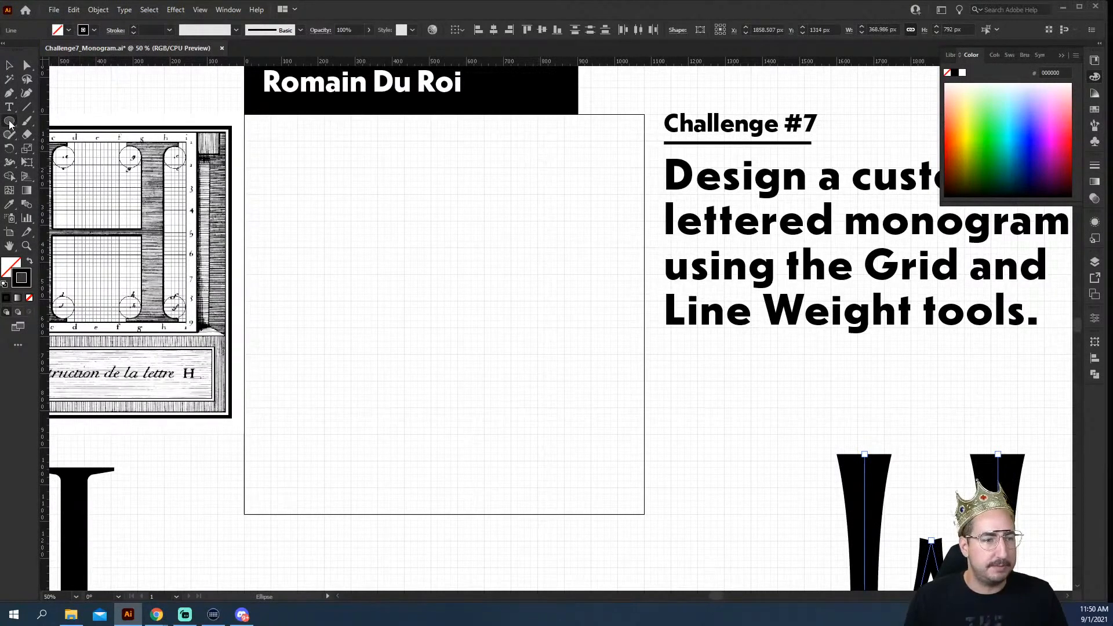
drag(538, 168, 325, 461)
key(ctrl+;)
Step: Move the ellipse sideways onto the vertical guide so its centre is at X 540 px
key(v)
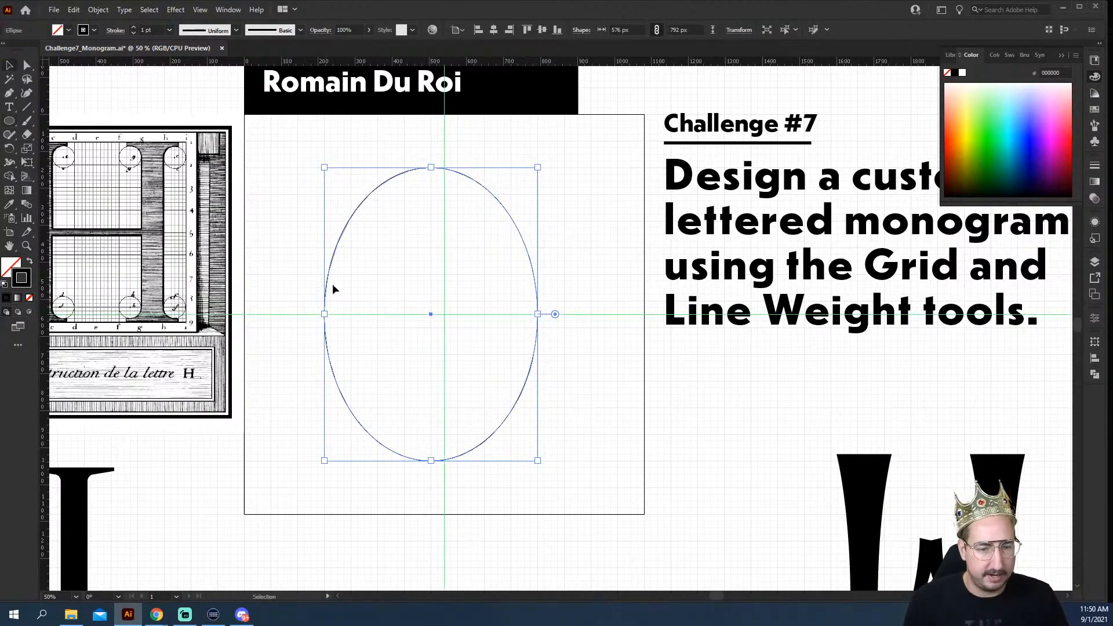
key(ctrl+h)
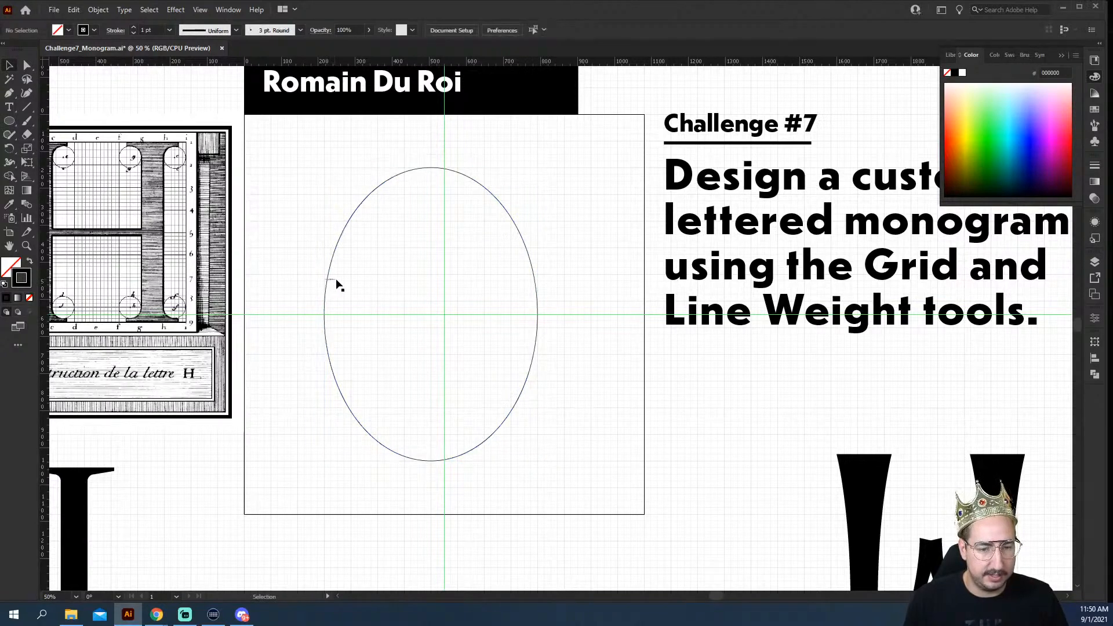
key(ctrl+h)
drag(330, 280, 343, 282)
click(597, 189)
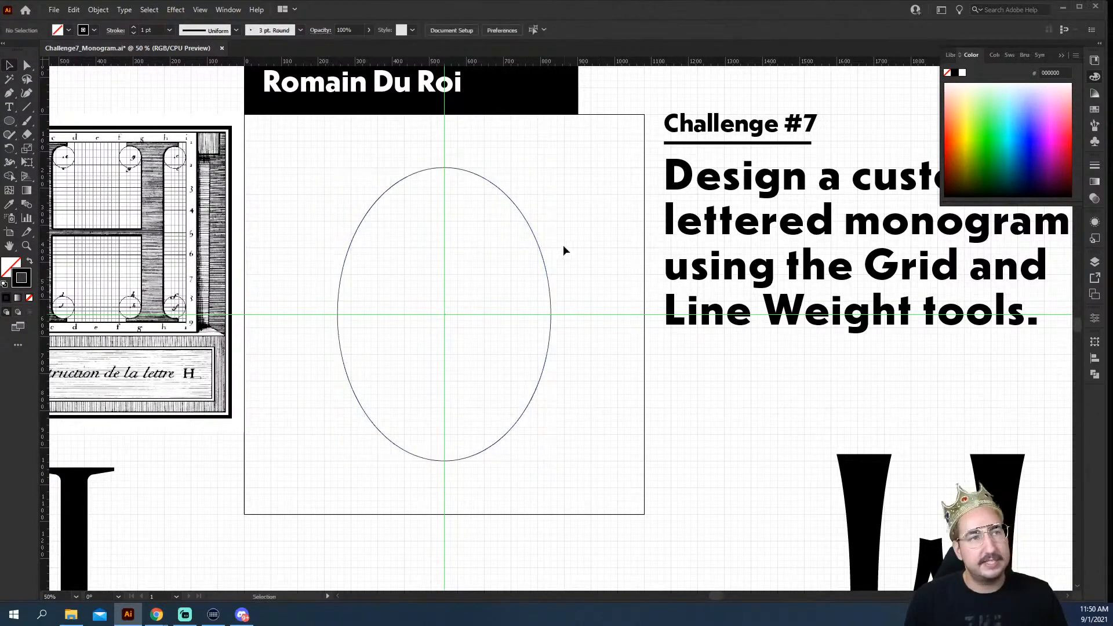
click(526, 224)
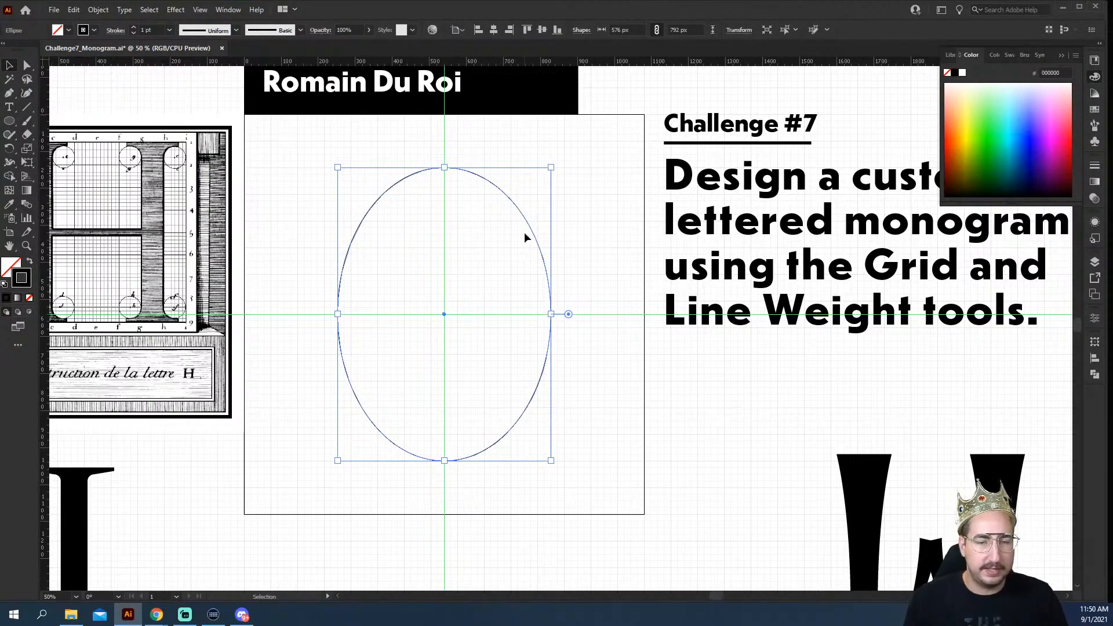
key(p)
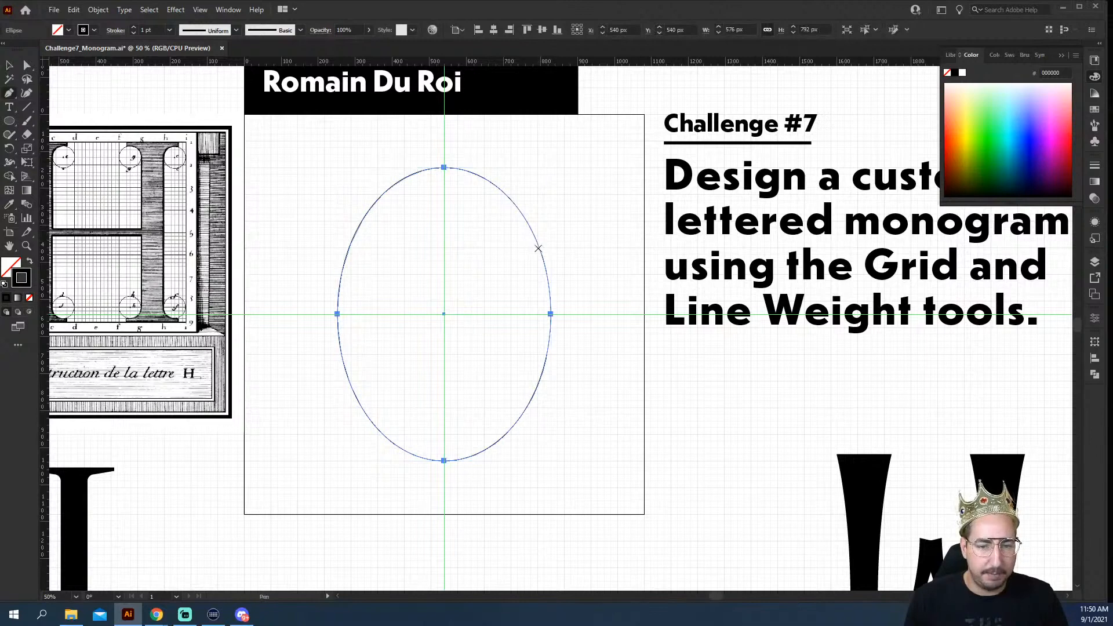
click(538, 248)
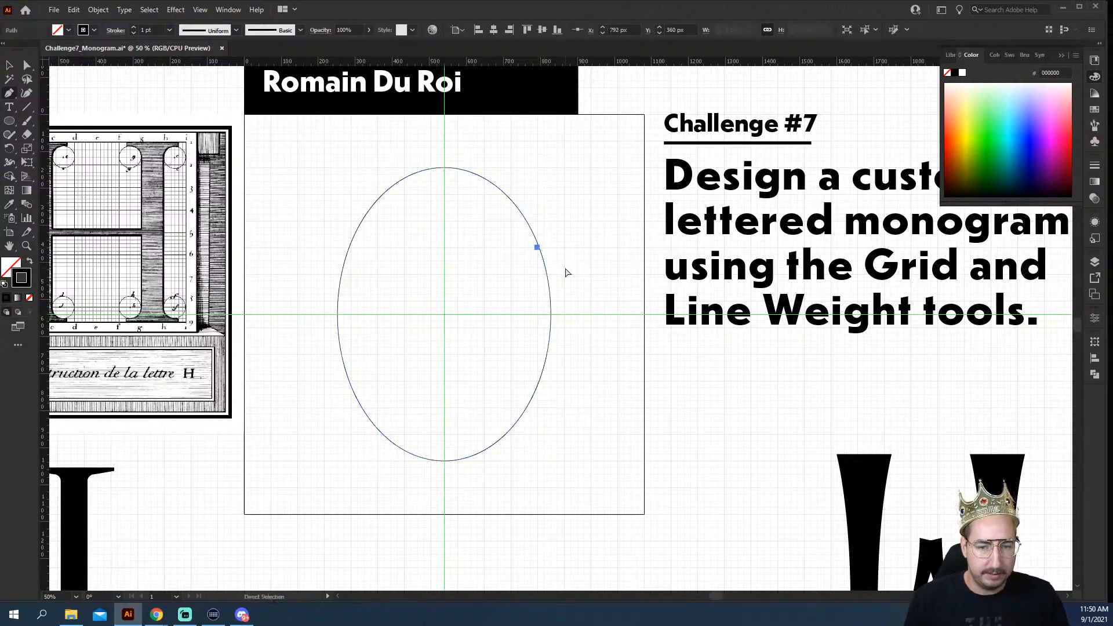
key(ctrl+z)
Step: Add anchor points to the ellipse just above and below its rightmost anchor, equally spaced, with the upper one at Y 504 px
key(z)
click(530, 270)
click(583, 318)
click(583, 319)
drag(567, 318, 545, 242)
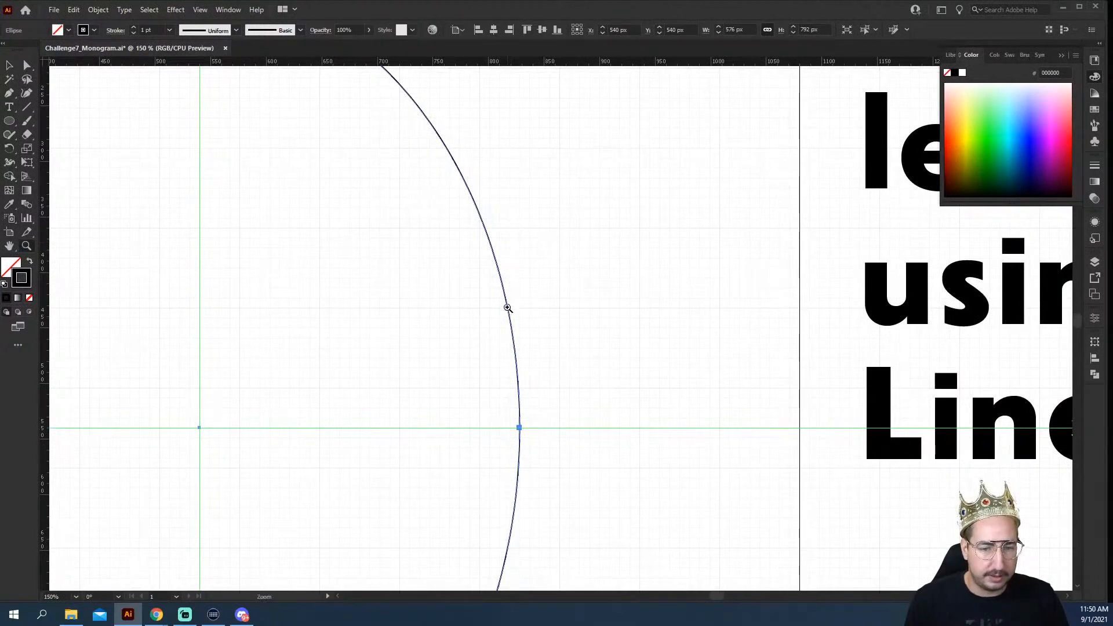
key(v)
key(p)
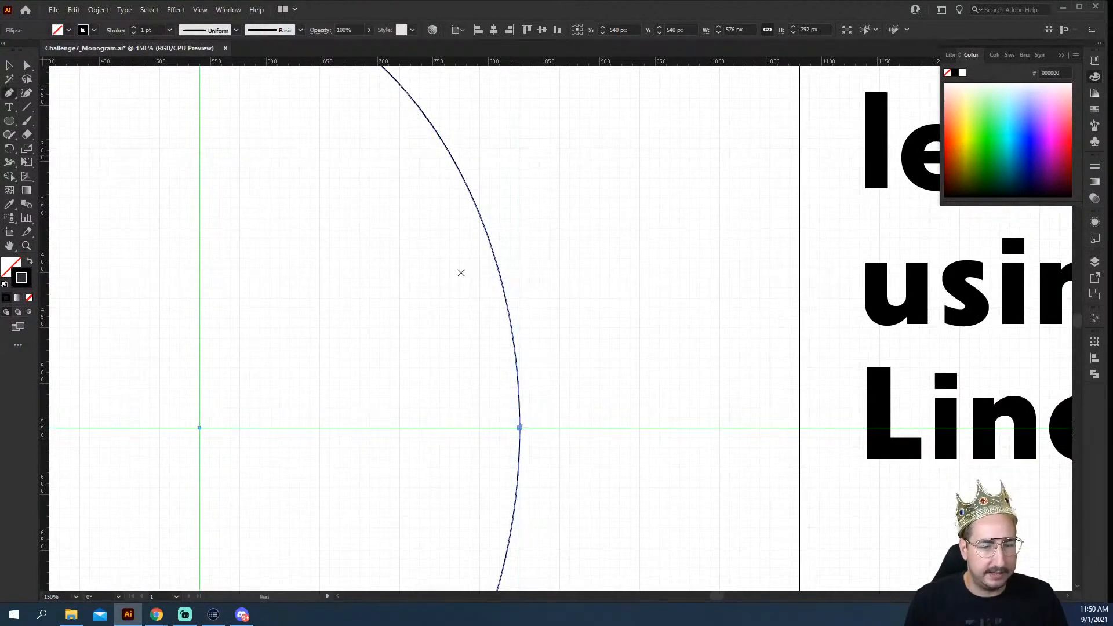
click(518, 387)
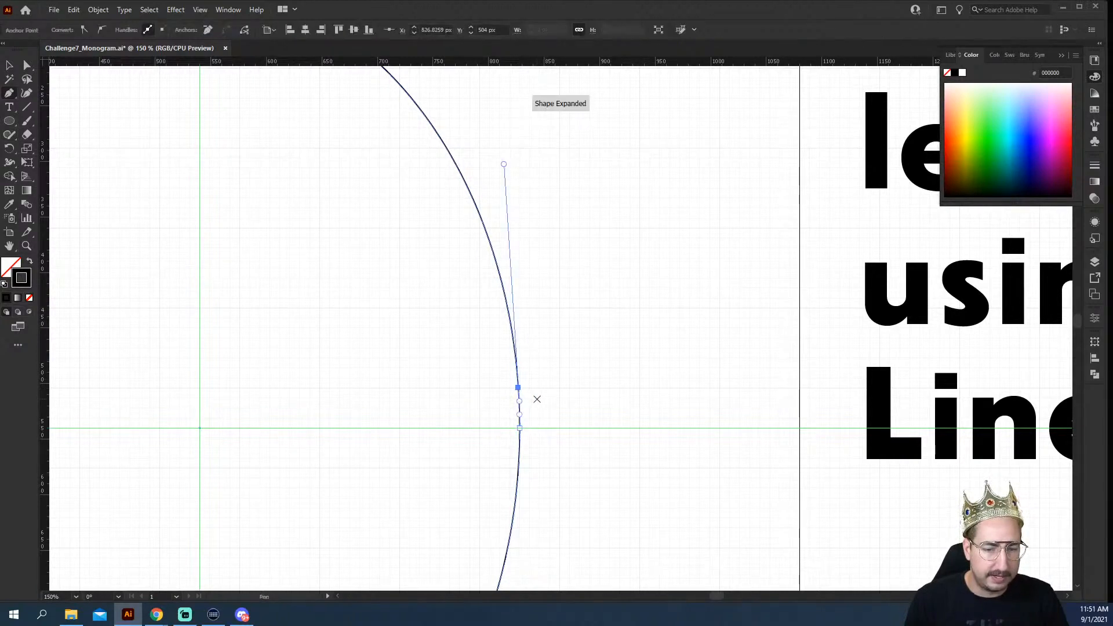
scroll(536, 399, down, 3)
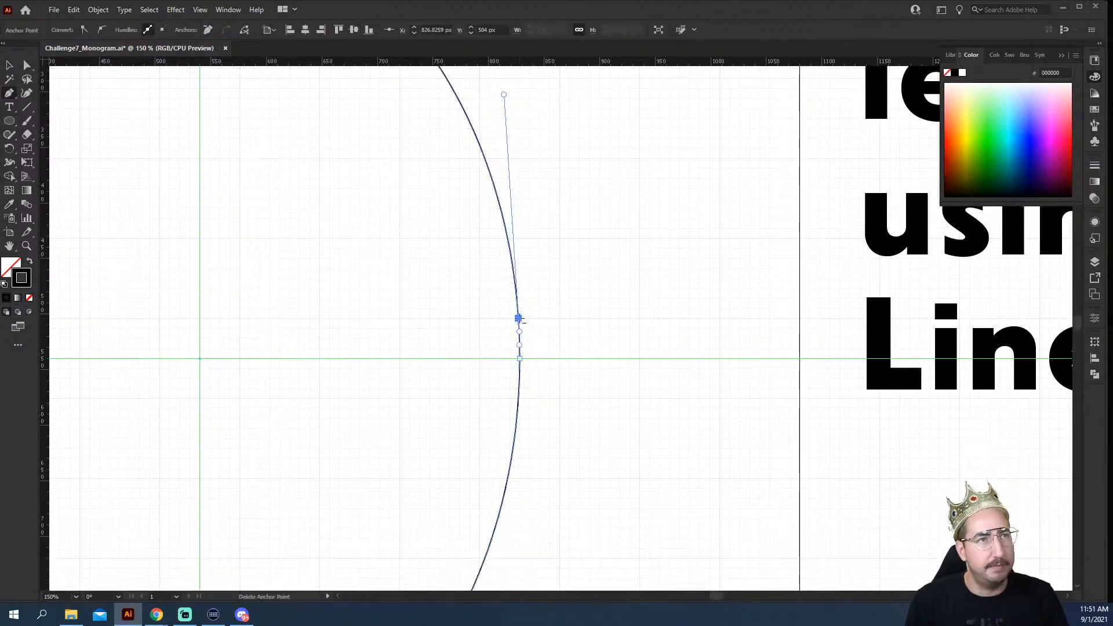
scroll(519, 318, down, 2)
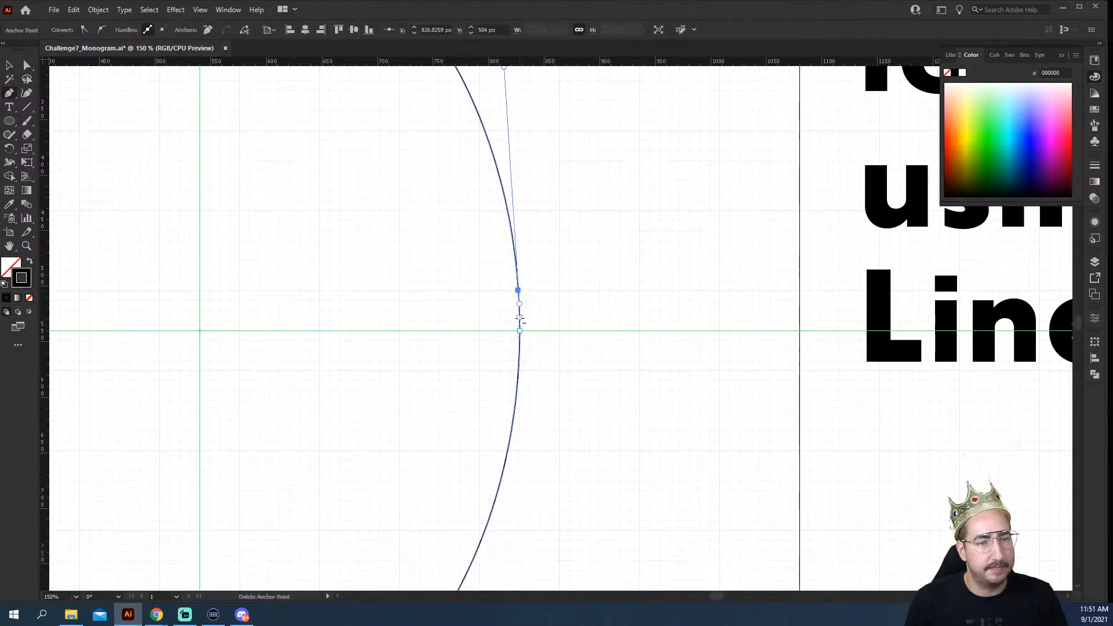
click(519, 360)
Step: Delete the ellipse's rightmost anchor between the two added points to open a gap in the outline
key(a)
click(519, 317)
key(Delete)
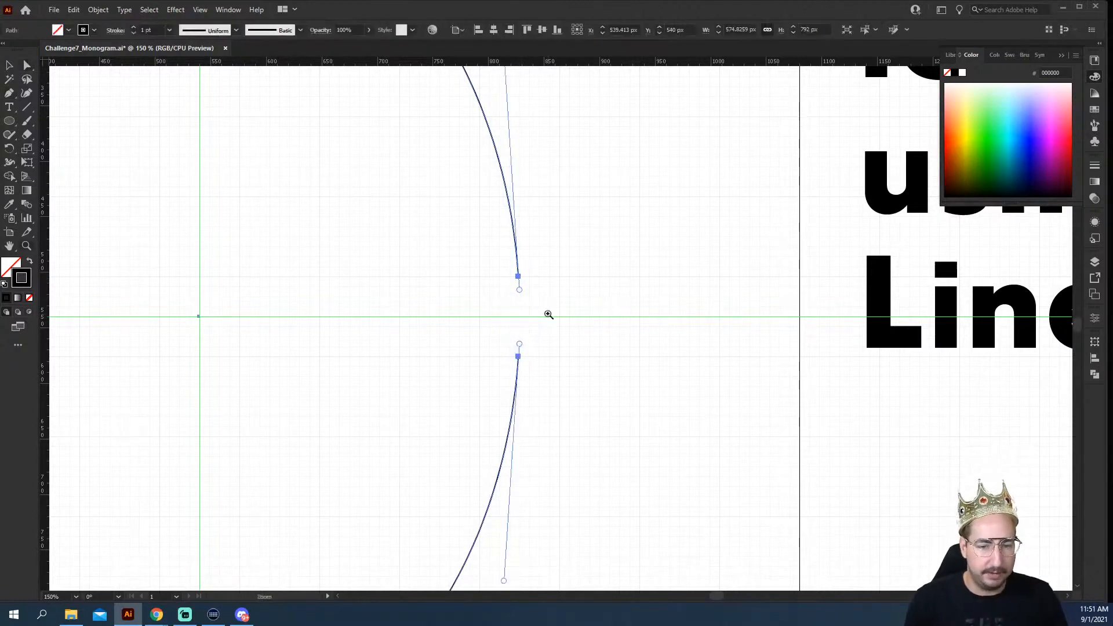
Step: Set the opened ellipse's stroke weight to 40 pt
key(z)
alt+click(534, 325)
alt+click(534, 324)
key(v)
click(511, 326)
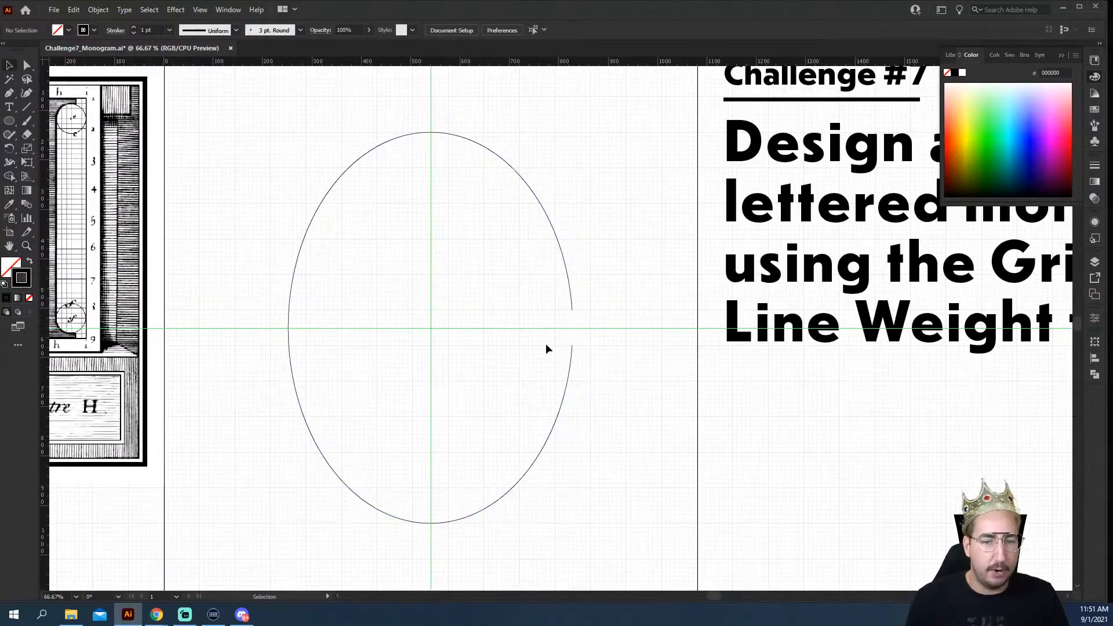
drag(558, 145, 428, 227)
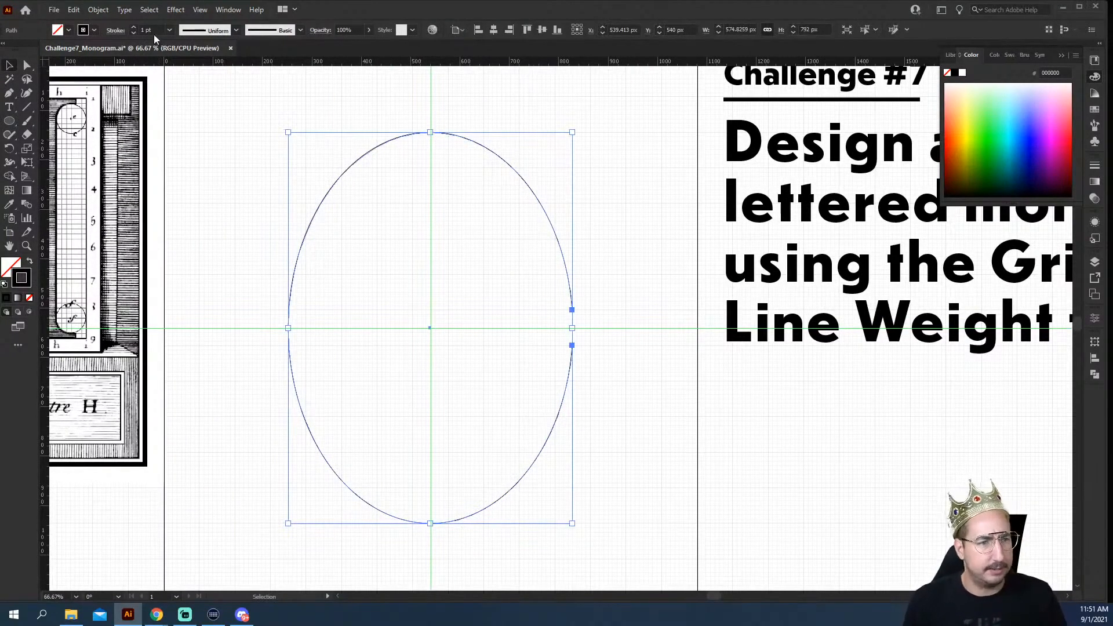
click(168, 30)
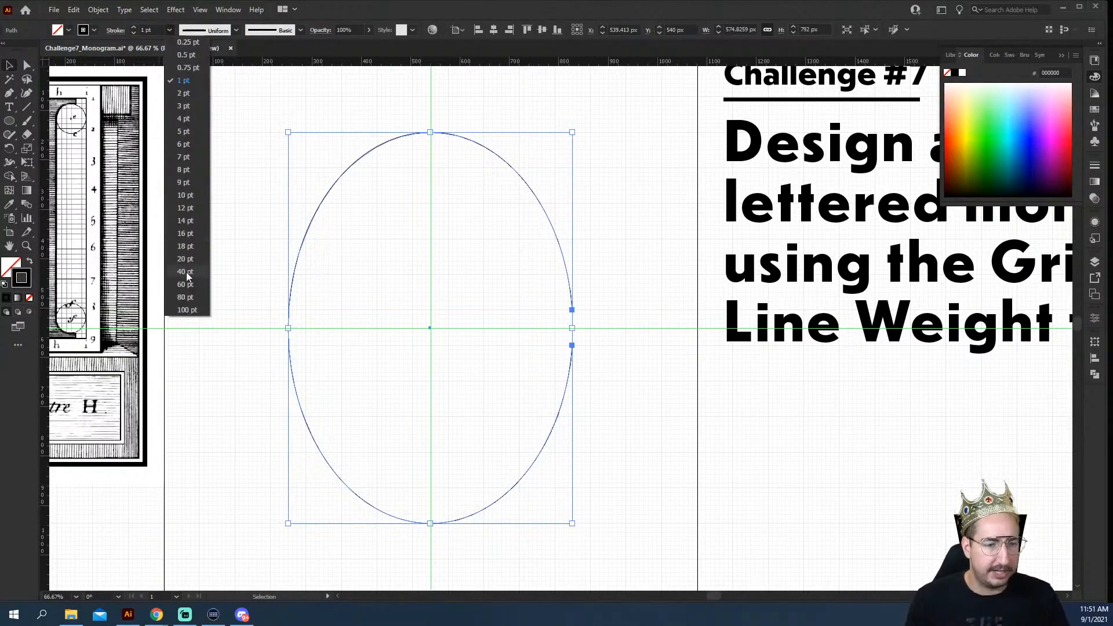
click(186, 273)
click(491, 262)
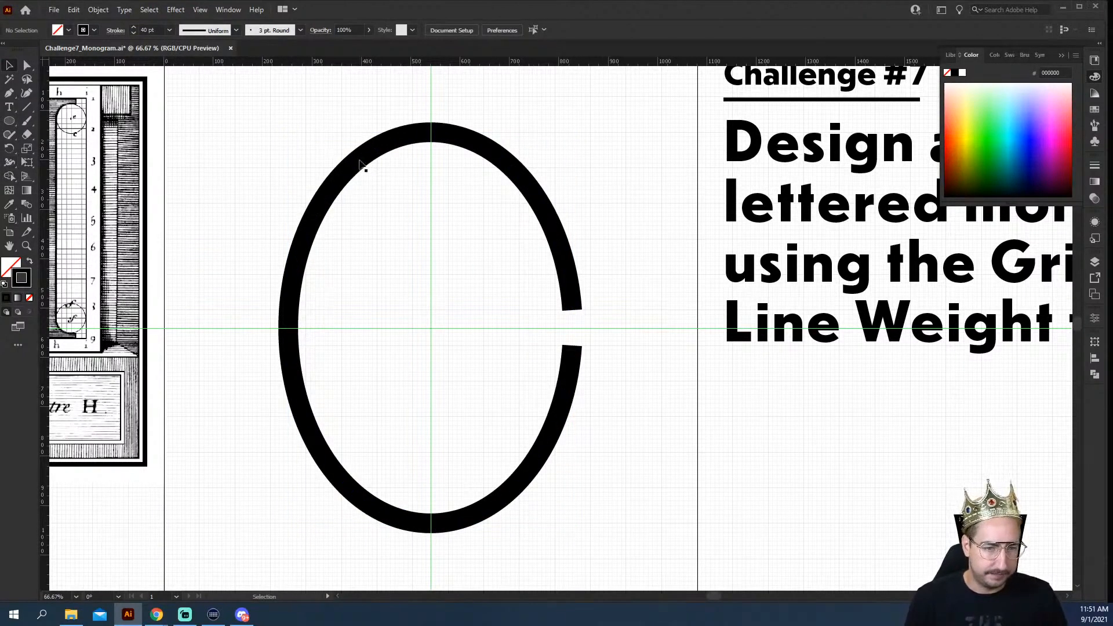
Step: Try widening the stroke at both open ends of the ellipse and thinning it at the leftmost anchor with the Width tool
click(362, 163)
click(10, 169)
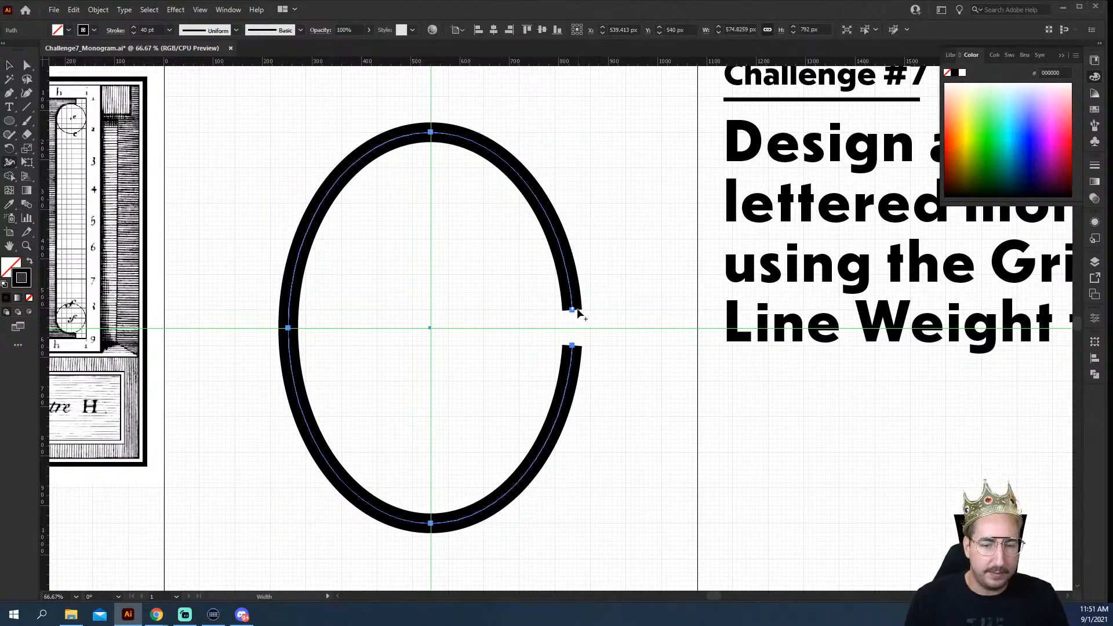
drag(573, 311, 590, 308)
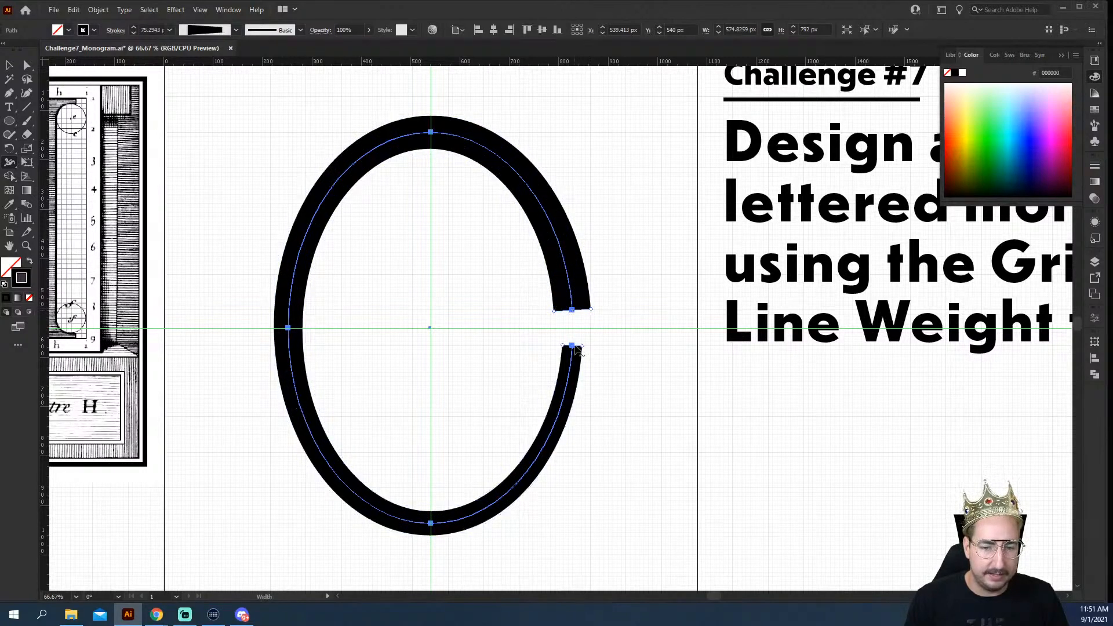
drag(583, 347, 589, 350)
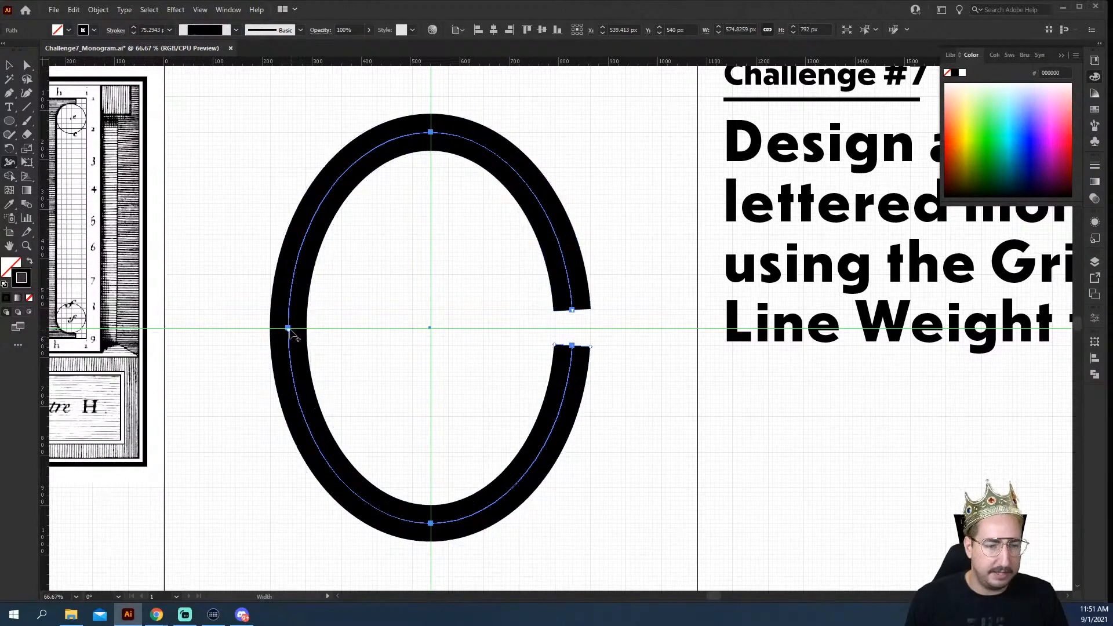
drag(288, 329, 296, 332)
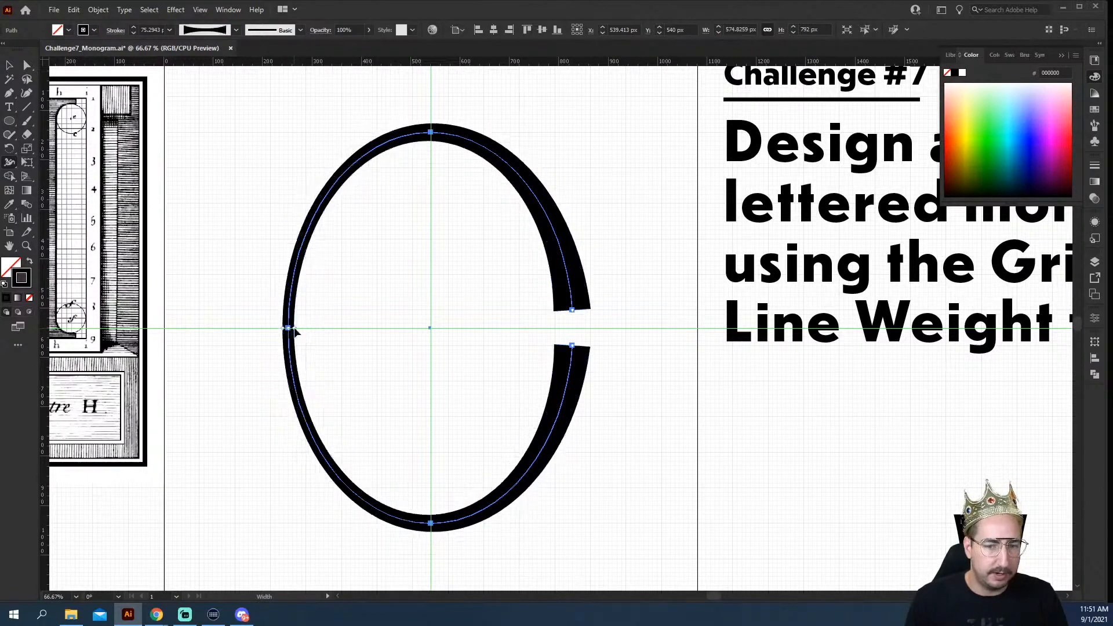
ctrl+click(421, 293)
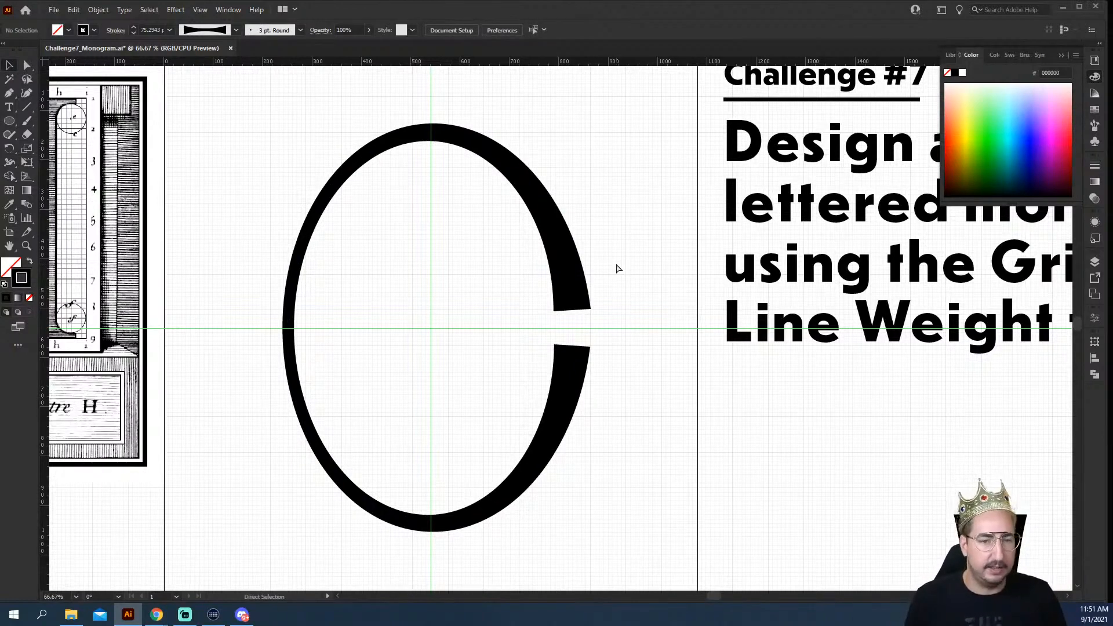
Step: Undo the Width tool edits on the ellipse back to the uniform 40 pt stroke
key(ctrl+z)
key(ctrl+z)
key(ctrl+z)
key(ctrl+z)
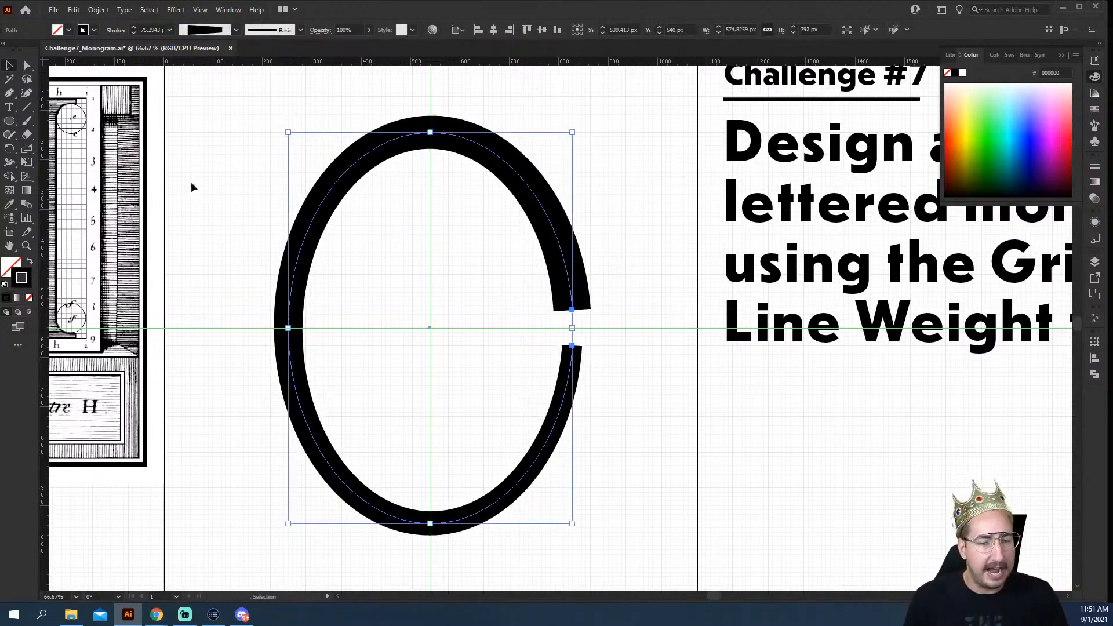
key(ctrl+z)
key(ctrl+z)
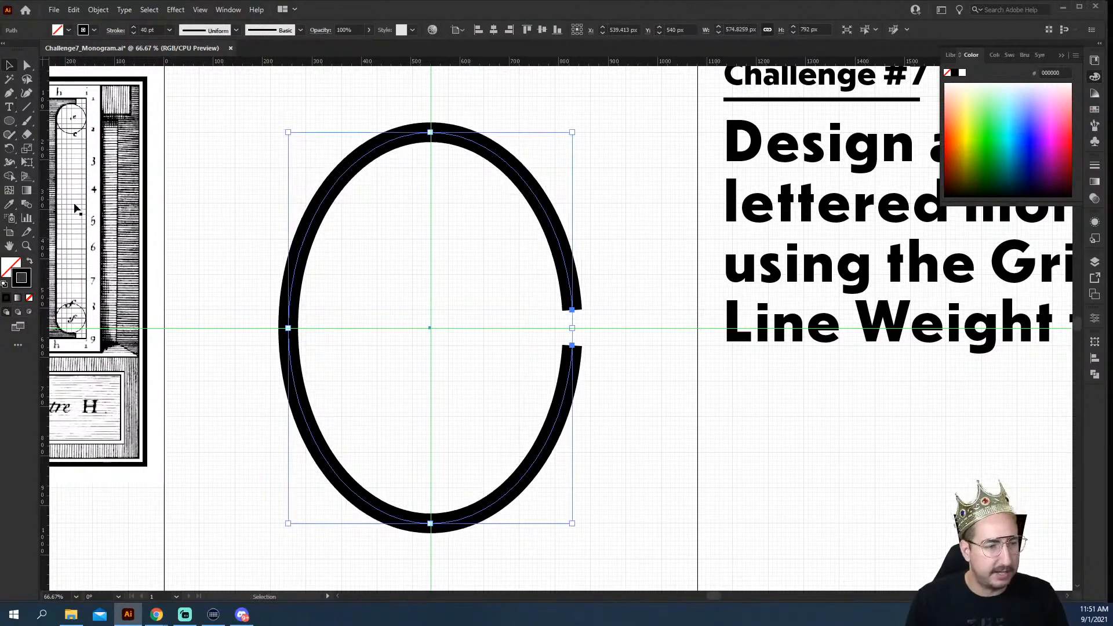
Step: Widen the ellipse's stroke at the top and bottom anchors with the Width tool and thin it at the leftmost anchor
click(10, 166)
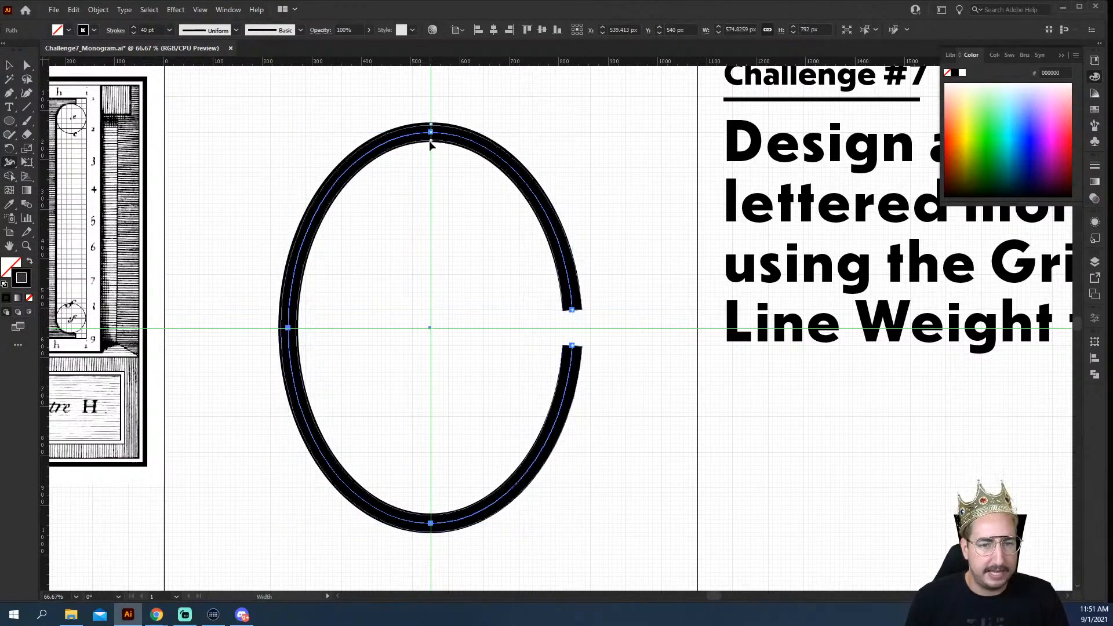
drag(430, 142, 430, 168)
drag(471, 344, 477, 248)
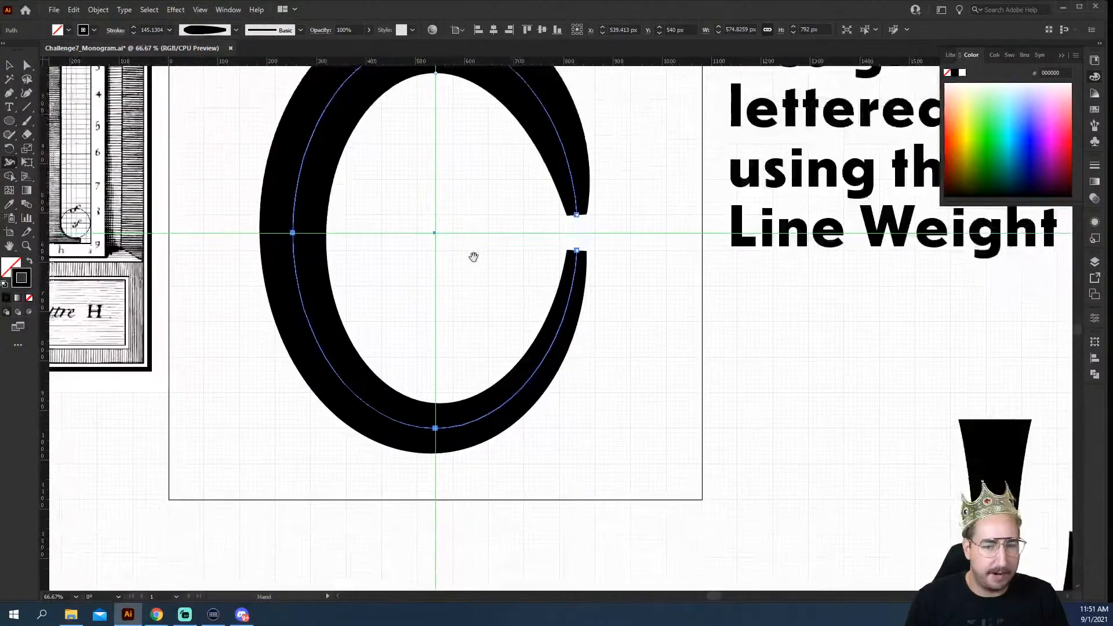
drag(436, 429, 438, 396)
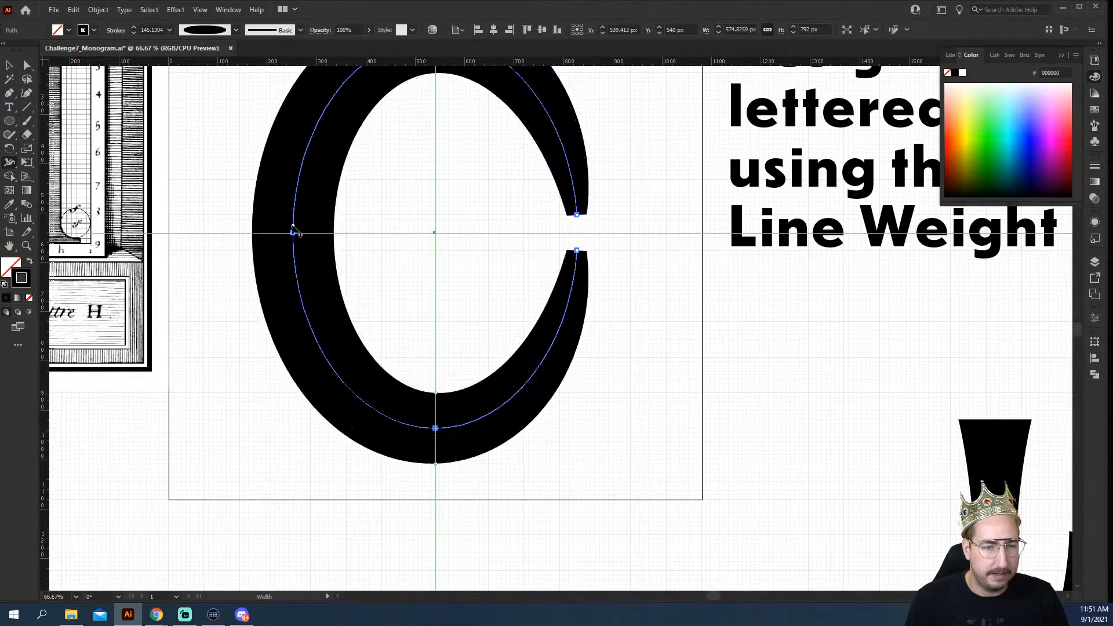
drag(293, 233, 312, 236)
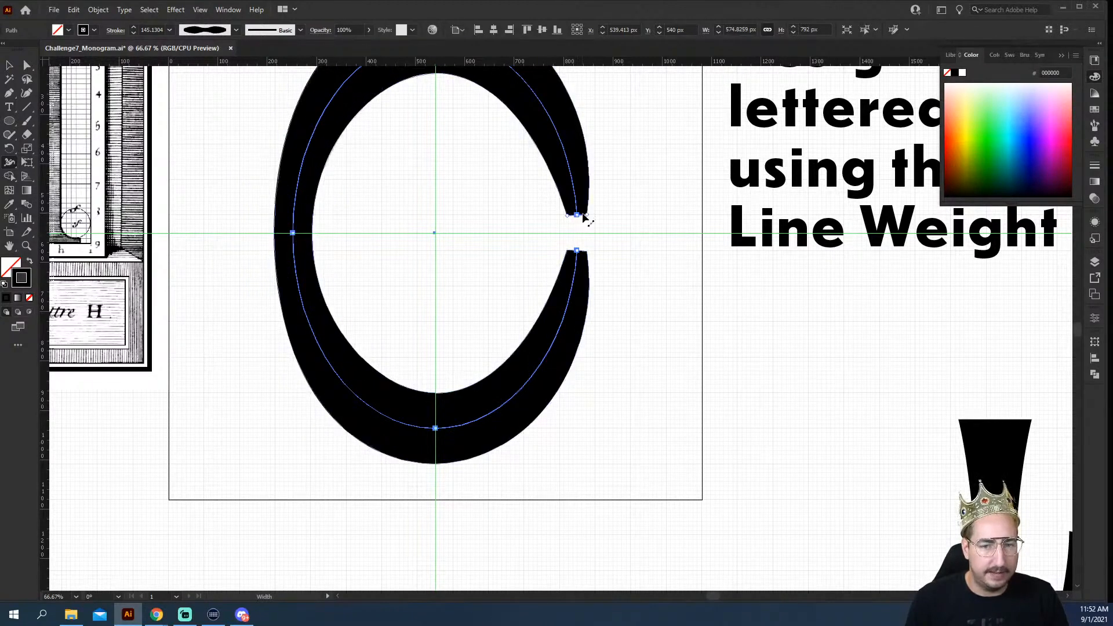
key(v)
click(462, 251)
Step: Reduce the ellipse's overall stroke weight to 63 pt, keeping its variable width profile
key(z)
alt+click(524, 307)
drag(609, 404, 539, 383)
key(v)
drag(557, 114, 511, 171)
click(156, 29)
text(130)
key(Return)
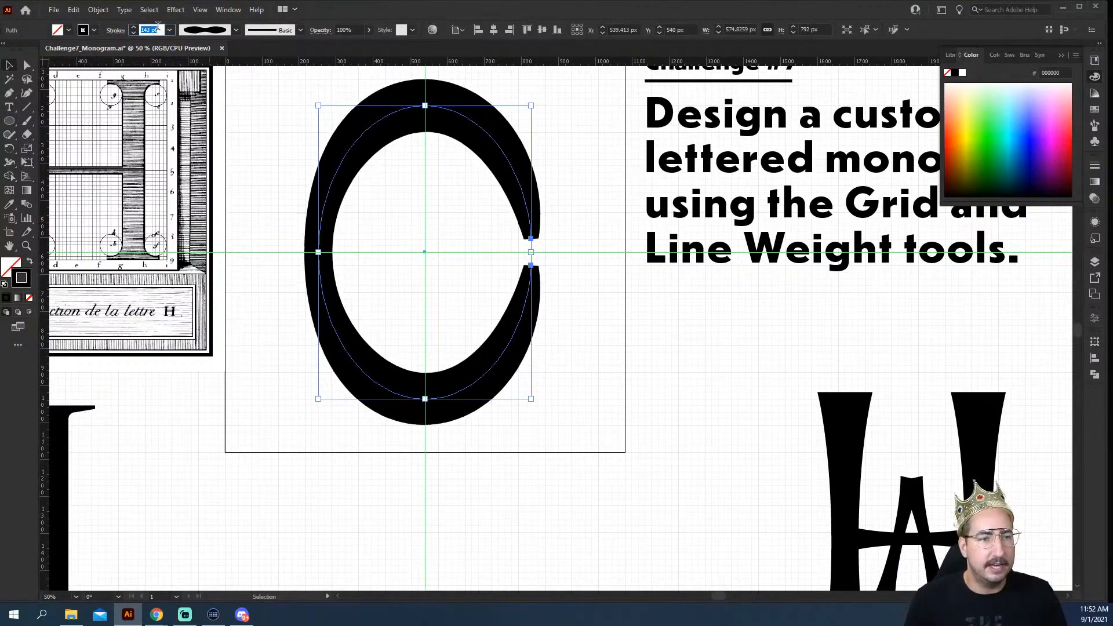
key(Down)
key(Down)
key(Down)
key(Down)
key(Down)
key(Down)
key(Down)
key(Down)
key(Down)
key(Down)
key(Down)
key(Down)
key(Down)
key(Down)
key(Down)
key(Down)
key(Down)
key(Down)
key(Down)
key(Down)
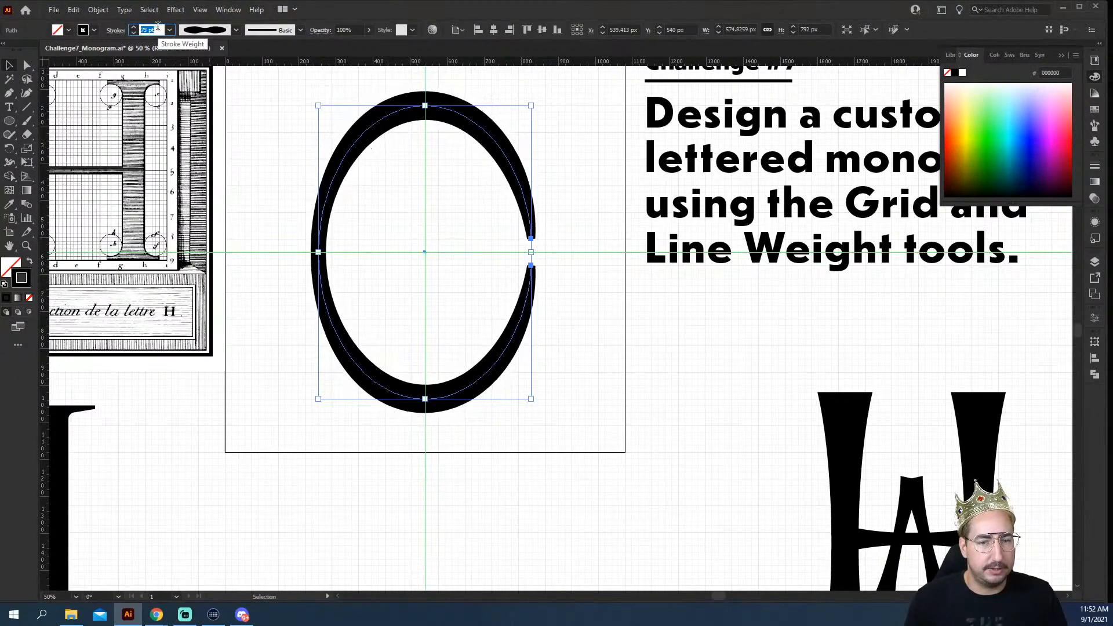
click(435, 236)
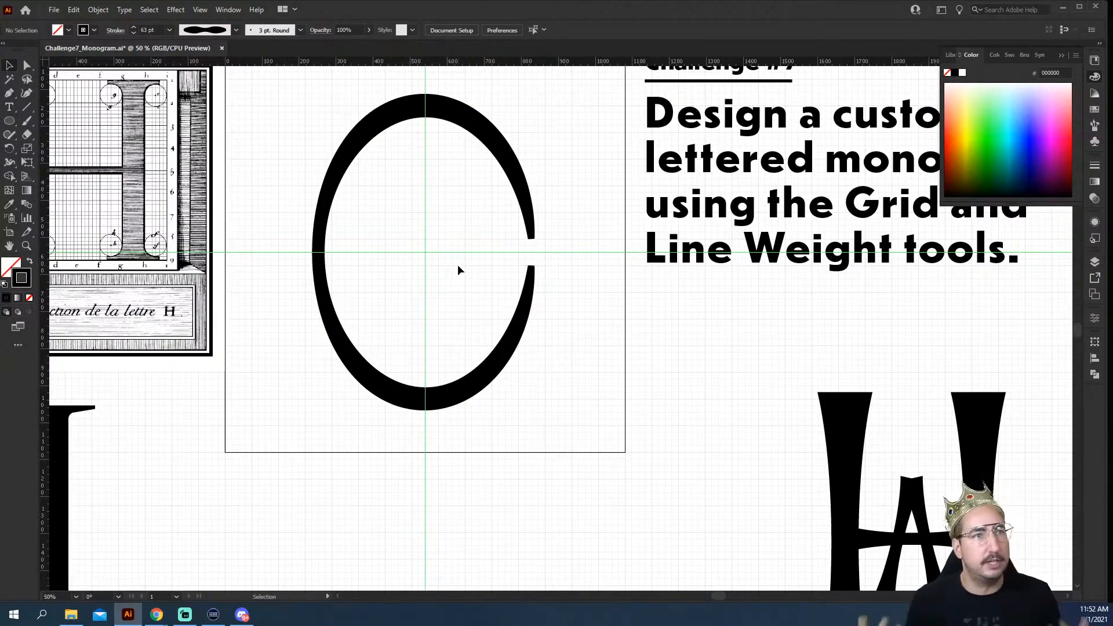
Step: Examine the G and H construction in the reference engraving and compare its stroke contrast with the opened ellipse
drag(307, 127, 522, 339)
key(z)
alt+click(559, 336)
drag(563, 393, 642, 286)
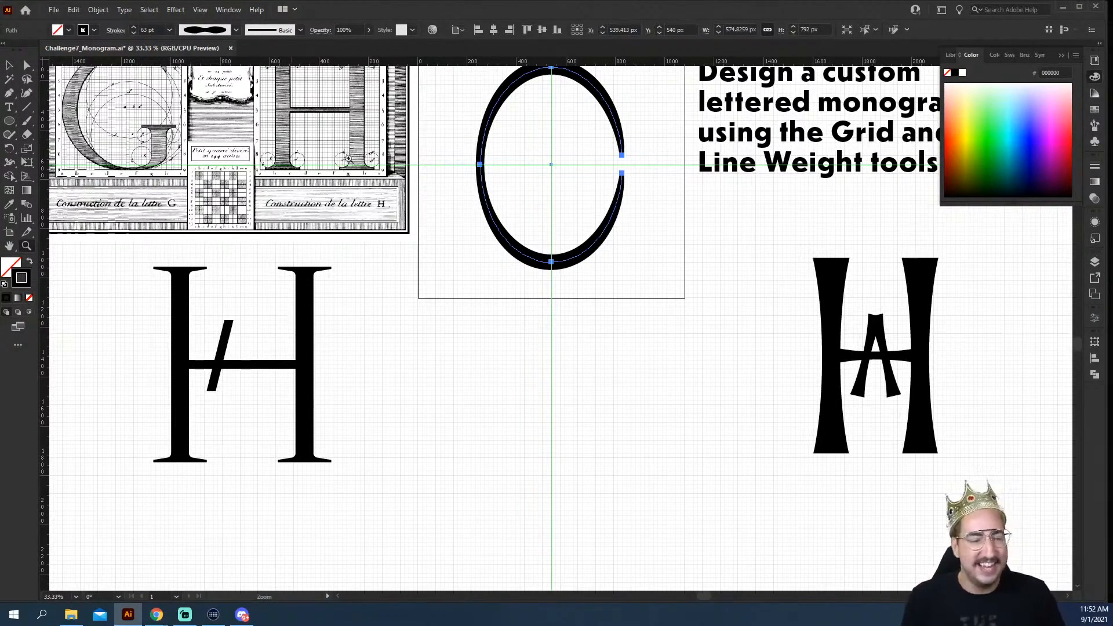
click(359, 143)
drag(449, 254, 369, 283)
click(486, 337)
drag(485, 338, 410, 350)
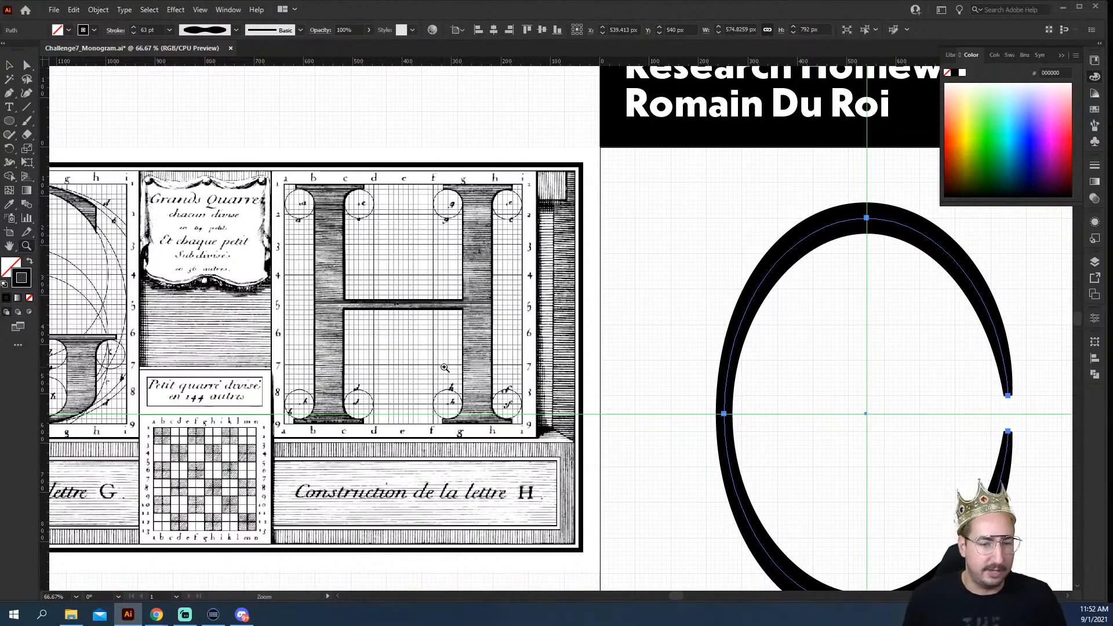
drag(239, 358, 609, 342)
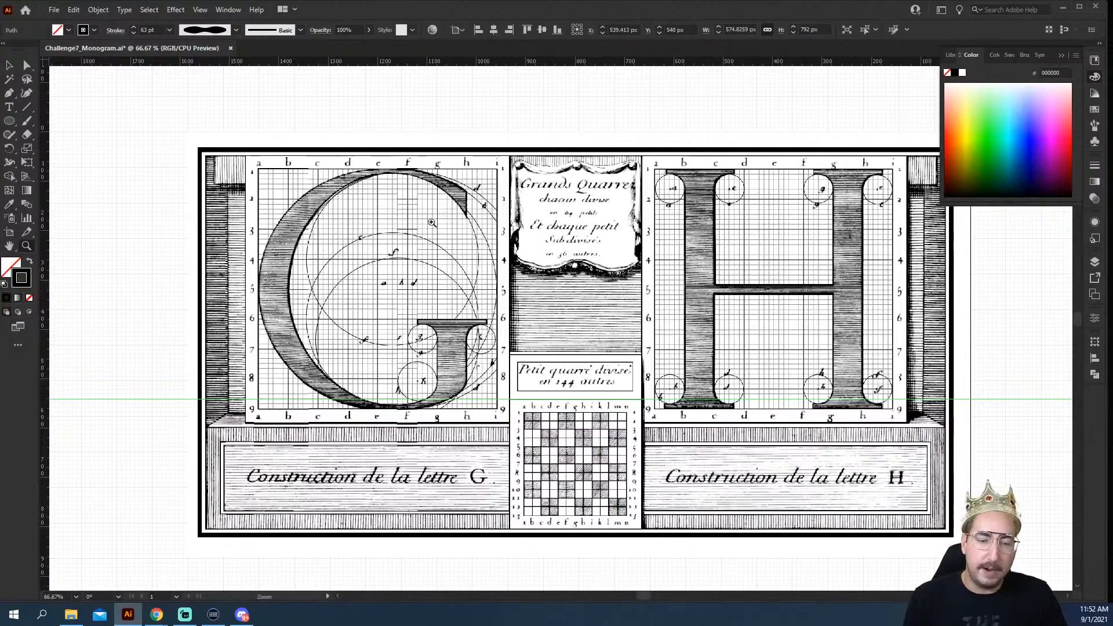
key(ctrl+minus)
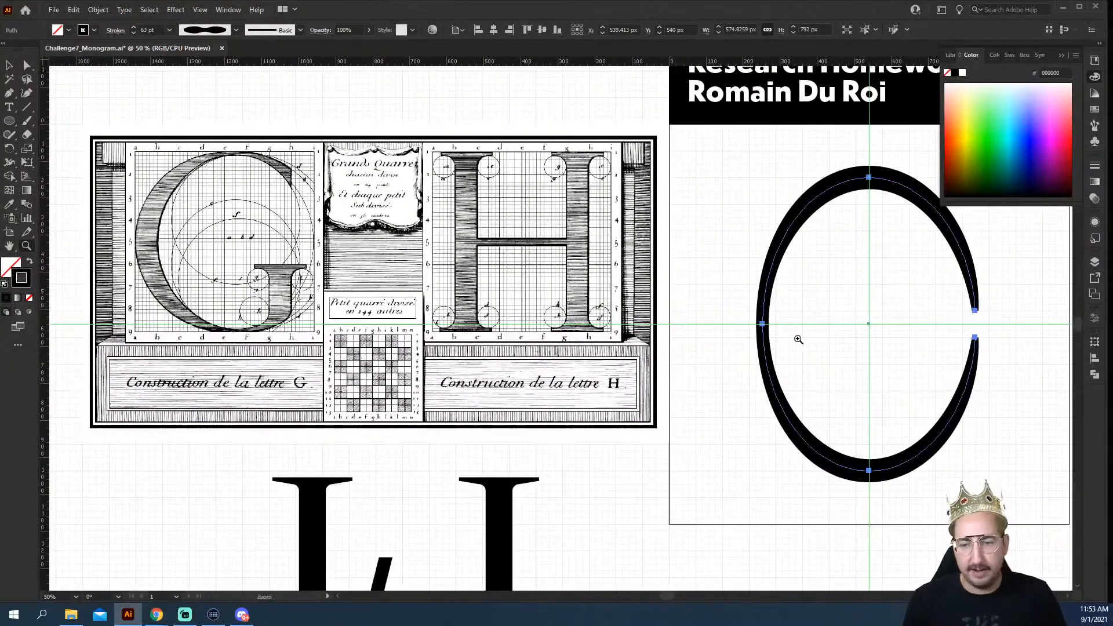
Step: Thin the ellipse's stroke at its top and bottom anchors and thicken it at the leftmost anchor with the Width tool
click(10, 164)
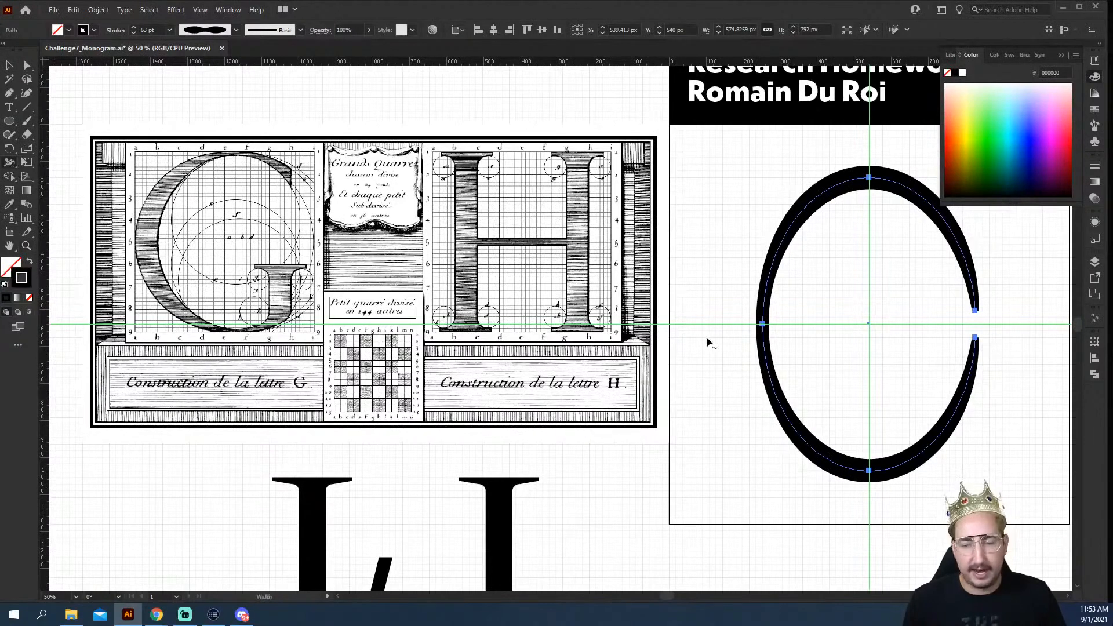
drag(769, 324, 777, 328)
drag(870, 195, 876, 192)
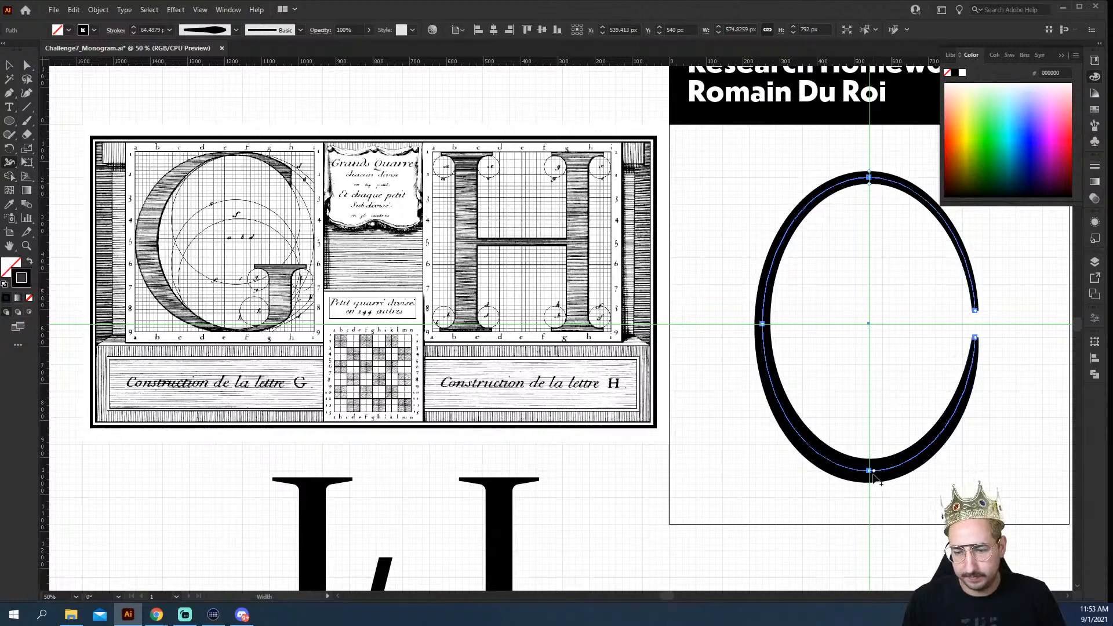
drag(870, 471, 871, 467)
drag(766, 325, 778, 327)
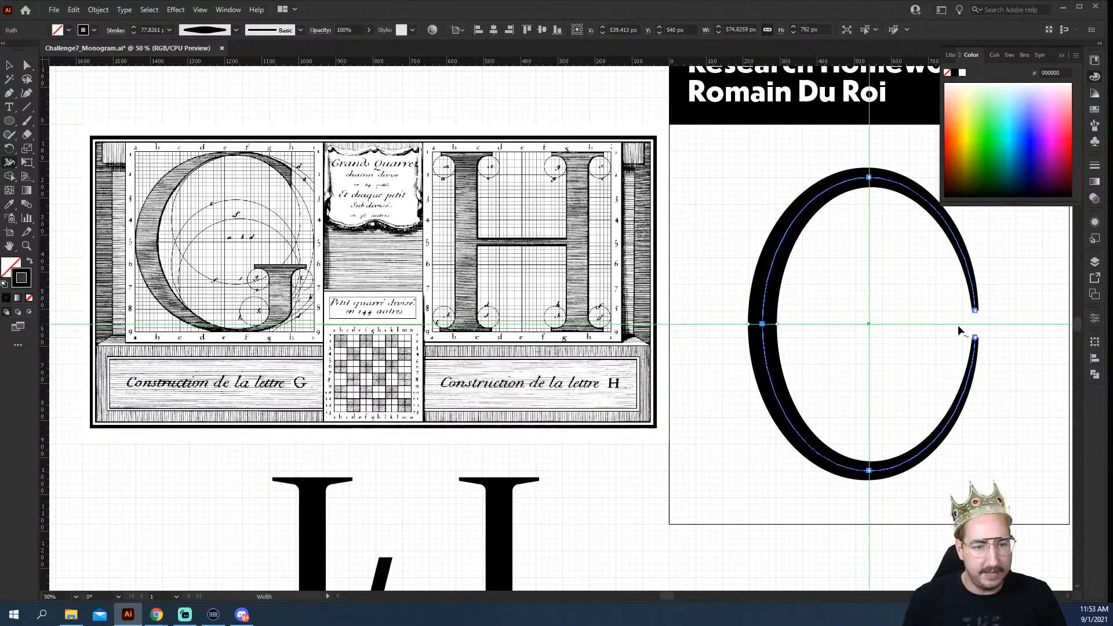
Step: Widen the ellipse's stroke at both open ends and thin it further at the top and bottom anchors
mouse_move(973, 340)
mouse_down()
mouse_move(987, 340)
mouse_move(967, 315)
mouse_up()
drag(871, 197, 872, 189)
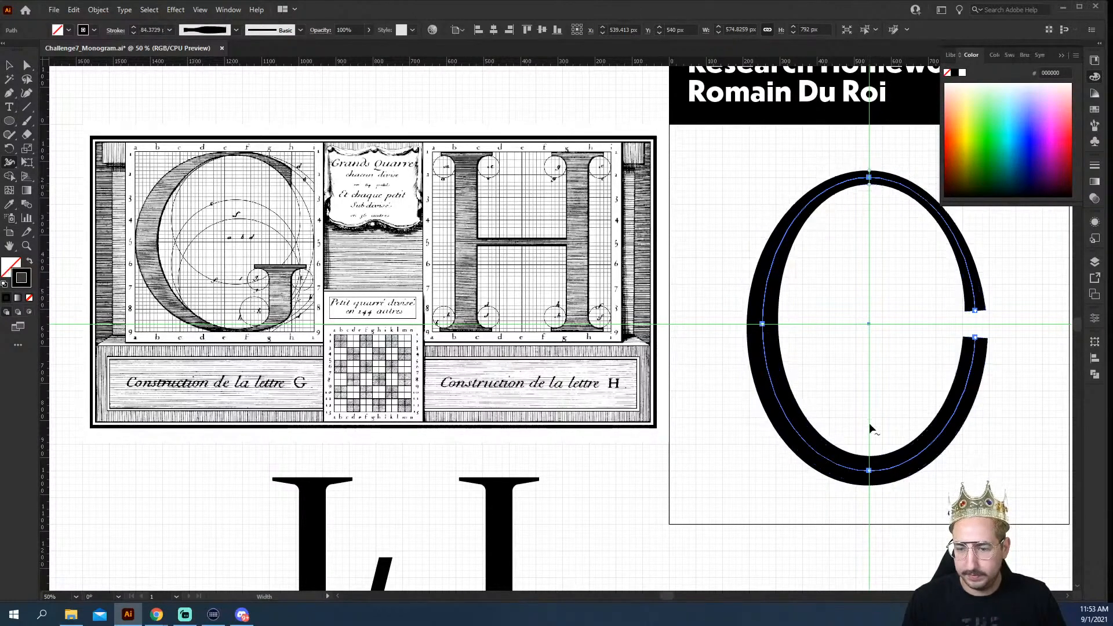
drag(870, 471, 870, 464)
key(v)
click(879, 392)
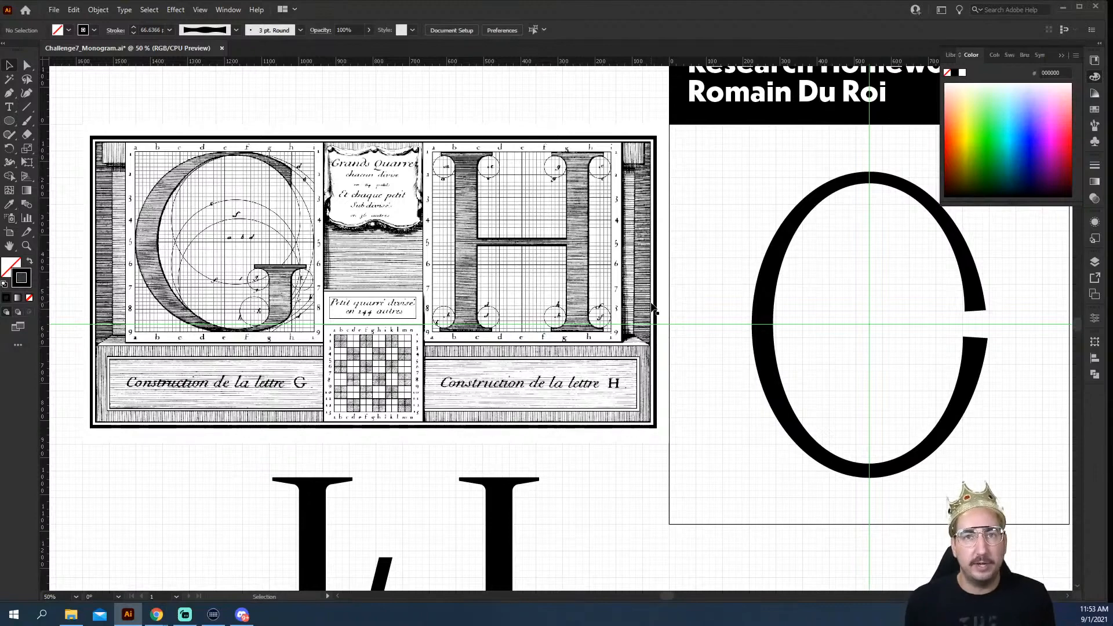
Step: Duplicate the left stem of the HA monogram's H straight across onto the empty grid, at X 2637 px
drag(931, 539, 46, 246)
drag(618, 335, 398, 336)
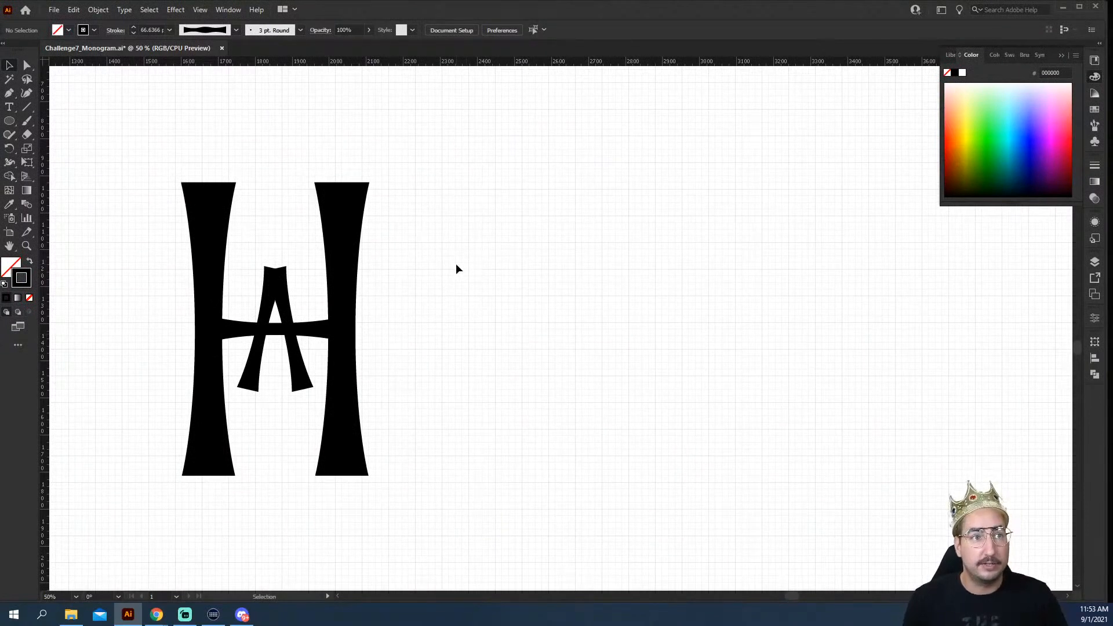
click(209, 248)
alt+shift+drag(210, 243, 567, 274)
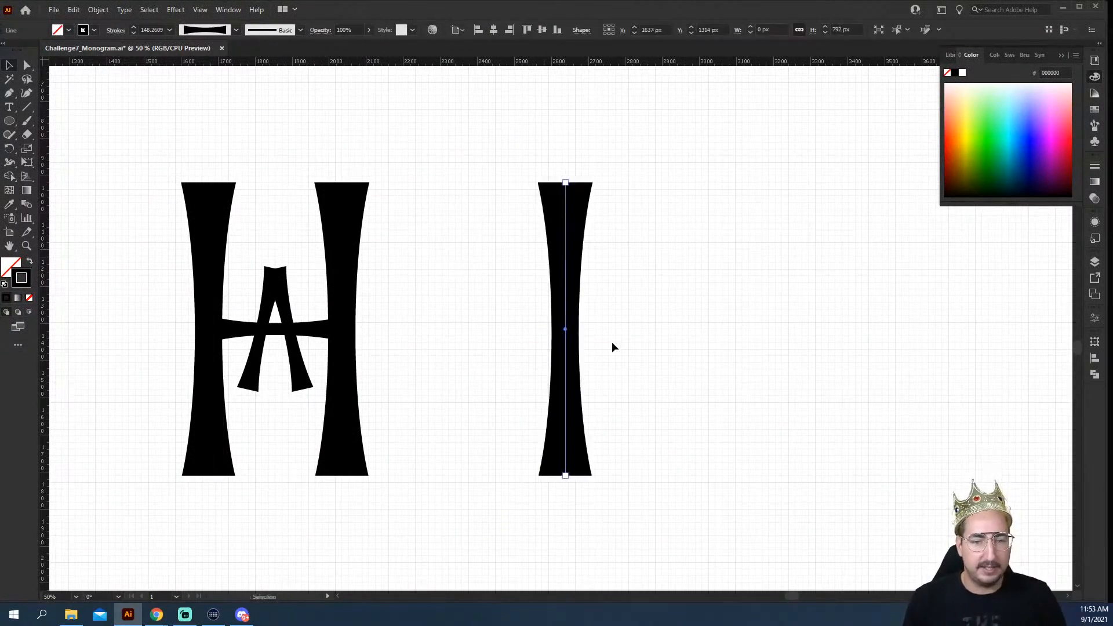
Step: Snap the copied stem to the grid and shift its lower anchor sideways to slant the line, making it 216 × 783 px
drag(649, 425, 549, 291)
key(a)
click(464, 341)
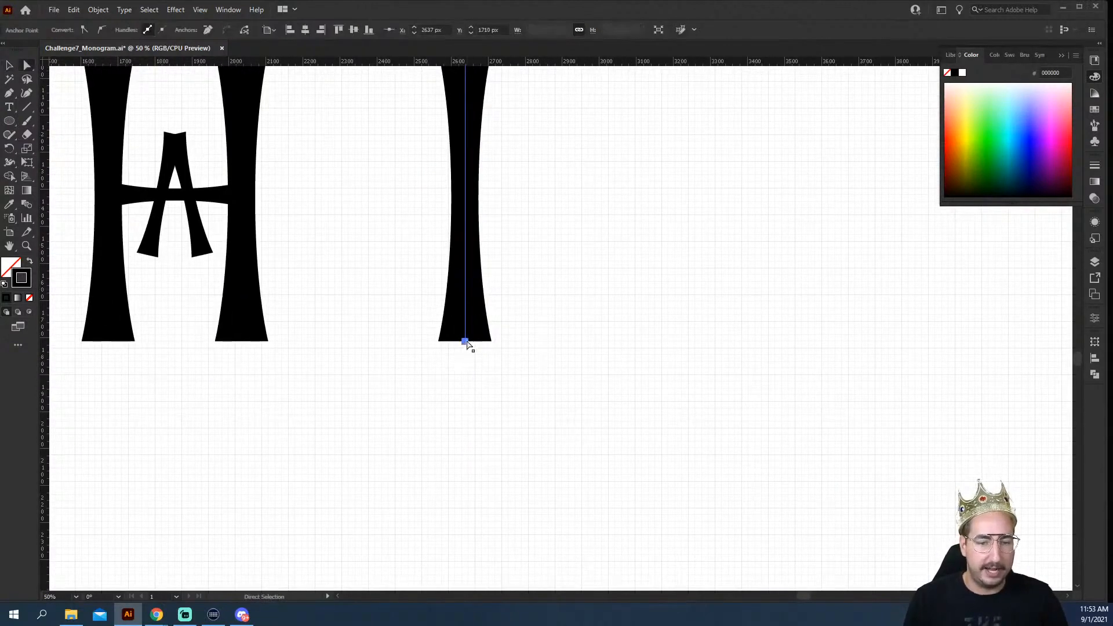
scroll(446, 200, up, 2)
key(v)
drag(437, 128, 449, 139)
drag(479, 242, 356, 221)
key(a)
mouse_move(423, 363)
mouse_down()
mouse_move(367, 398)
mouse_move(319, 403)
mouse_move(407, 392)
mouse_up()
Step: Duplicate the slanted stroke sideways to X 3204 px and reflect copies of both strokes across the vertical axis
key(v)
click(428, 331)
drag(373, 259, 534, 259)
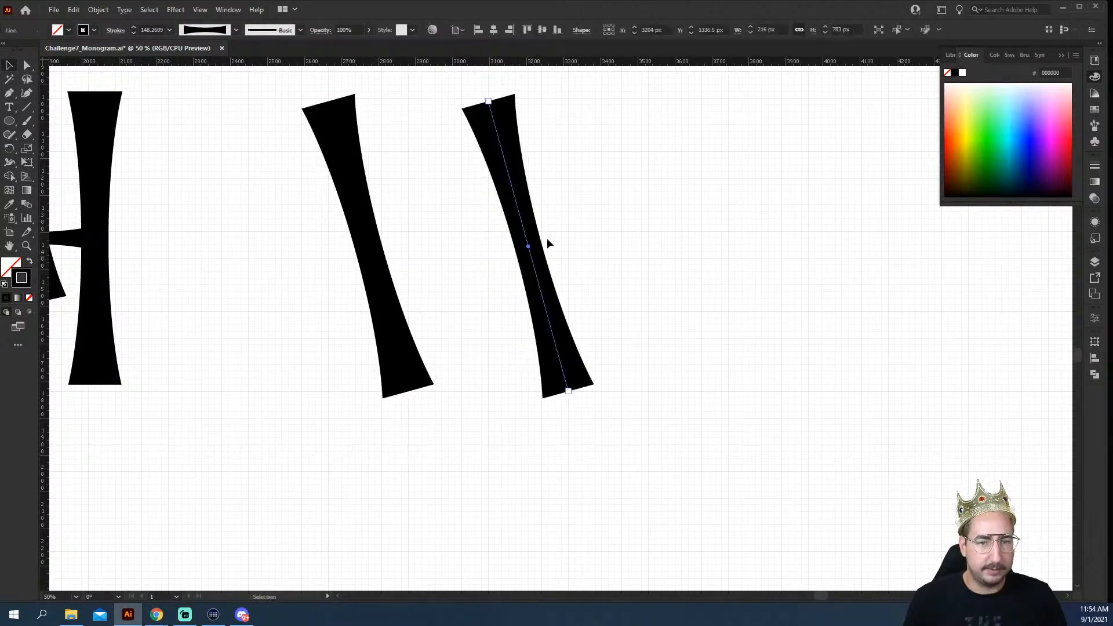
shift+click(355, 250)
right_click(374, 229)
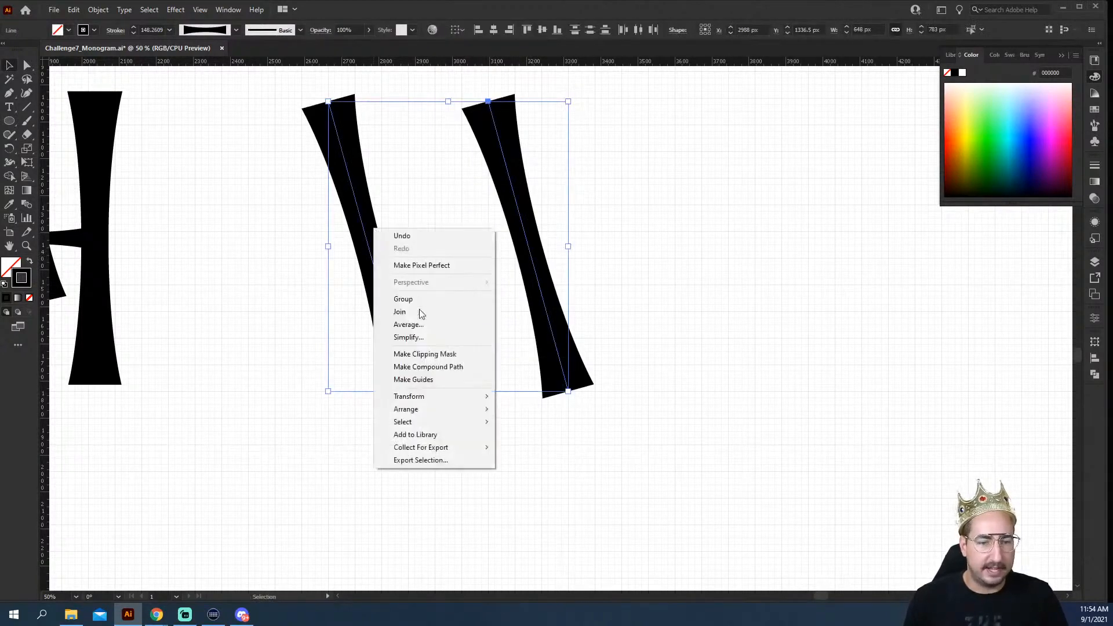
mouse_move(428, 401)
click(524, 442)
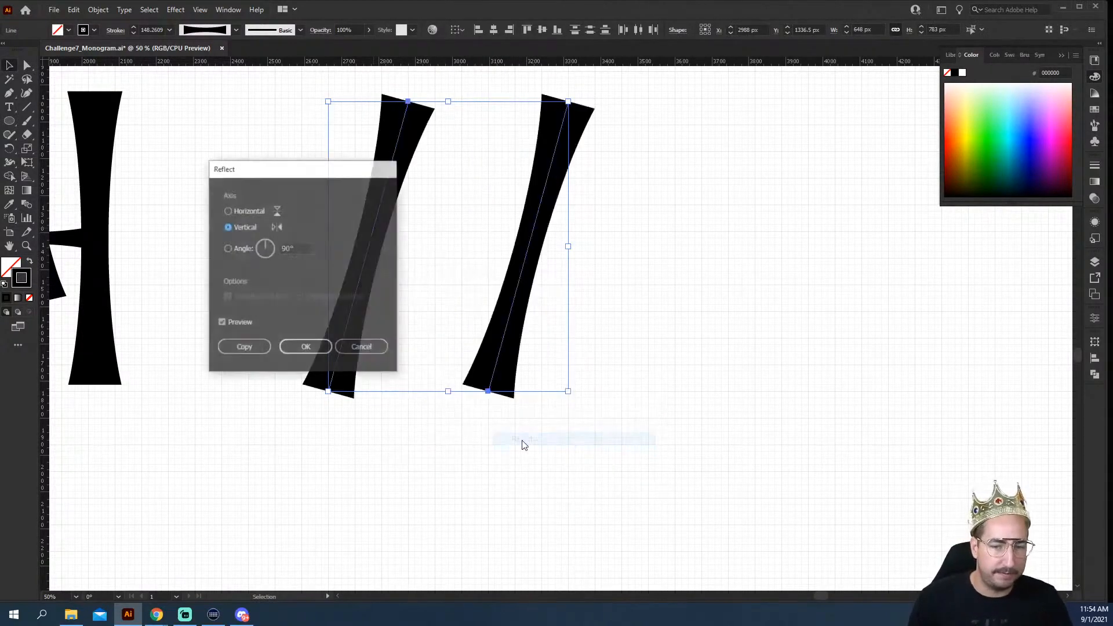
click(244, 347)
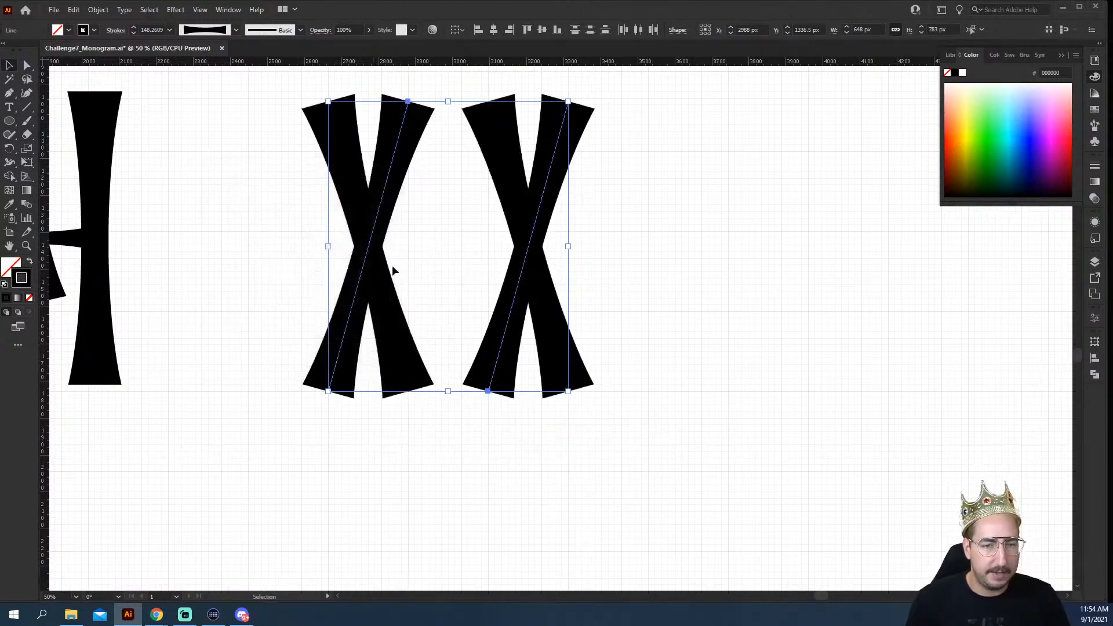
Step: Move the first reflected stroke sideways to join the feet and tops of the two slanted strokes, building a W
click(446, 203)
double_click(388, 187)
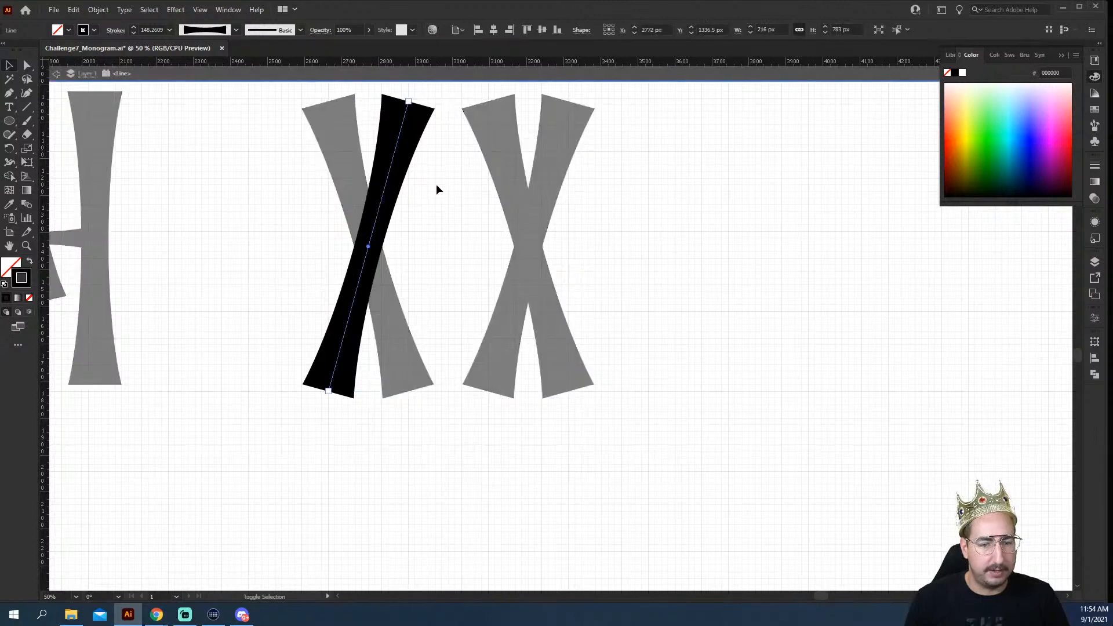
double_click(425, 206)
drag(383, 183, 464, 186)
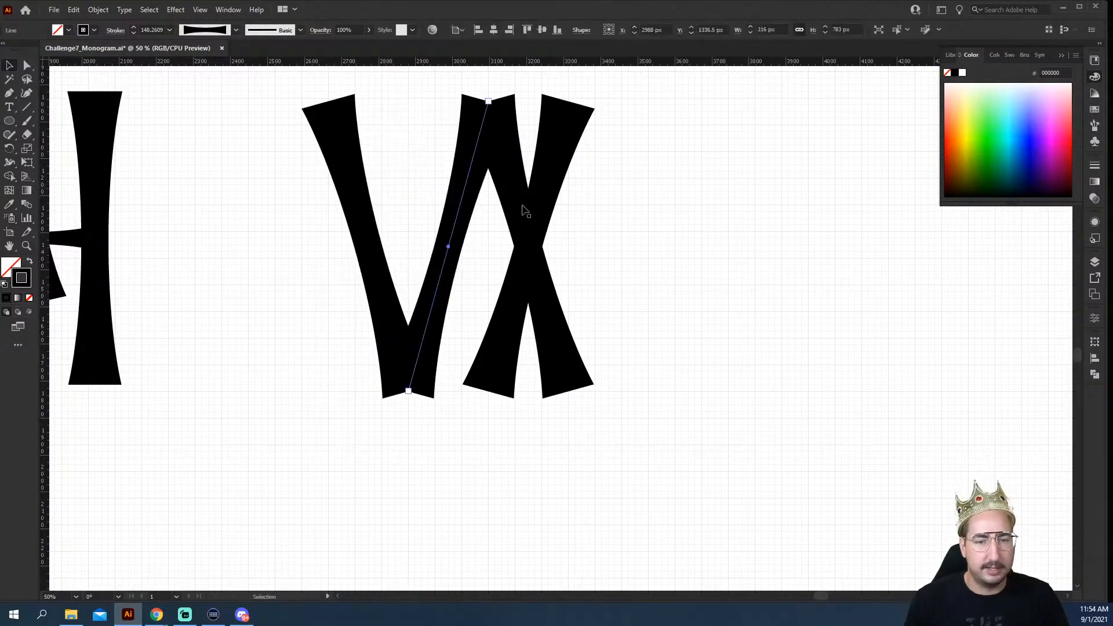
click(670, 334)
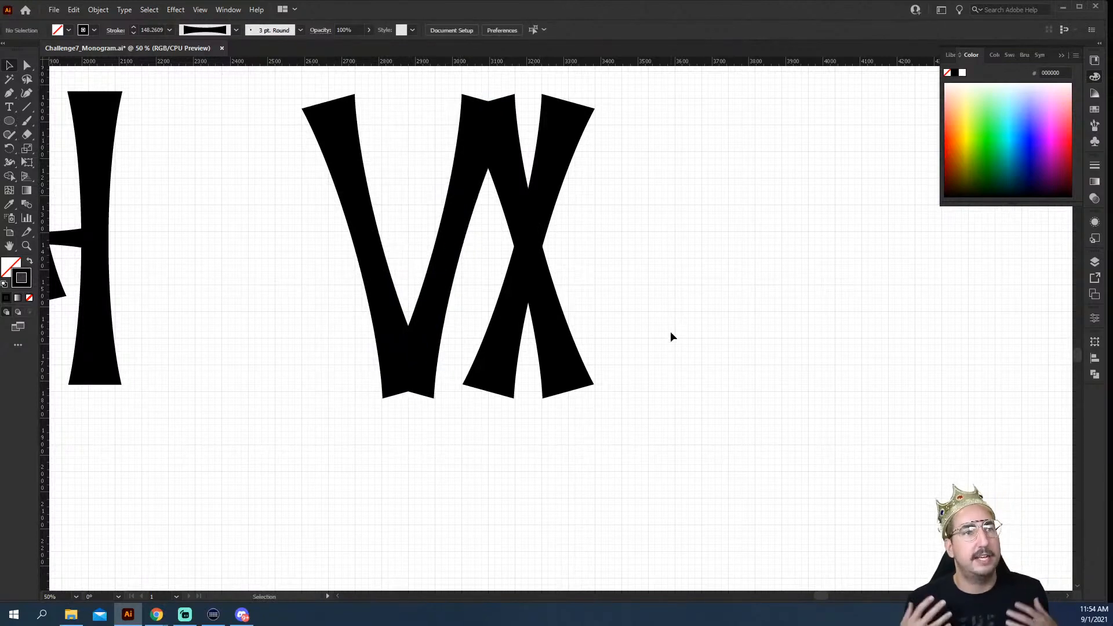